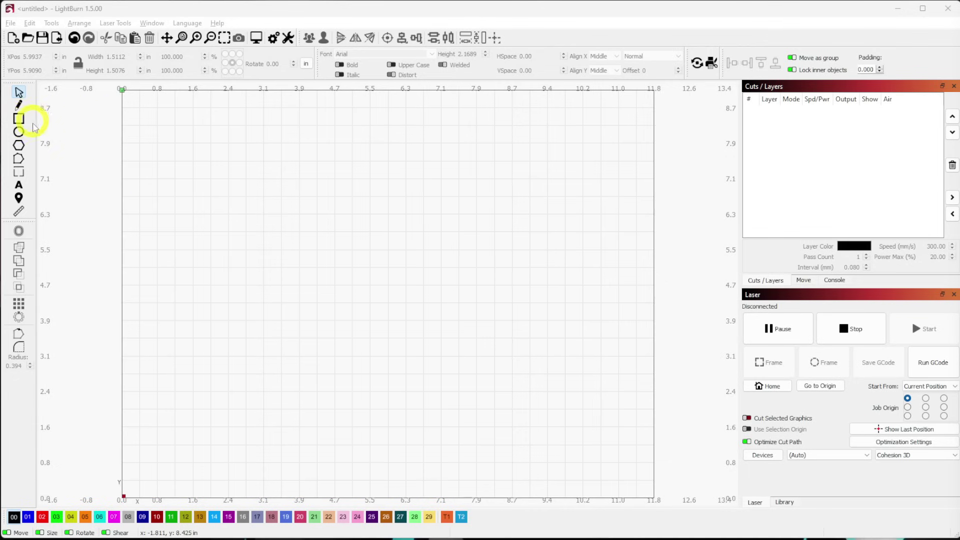
# Paste the DANGER LASER sign image from the clipboard history and position it near the middle of the workspace
pyautogui.hotkey('ctrl', '`')
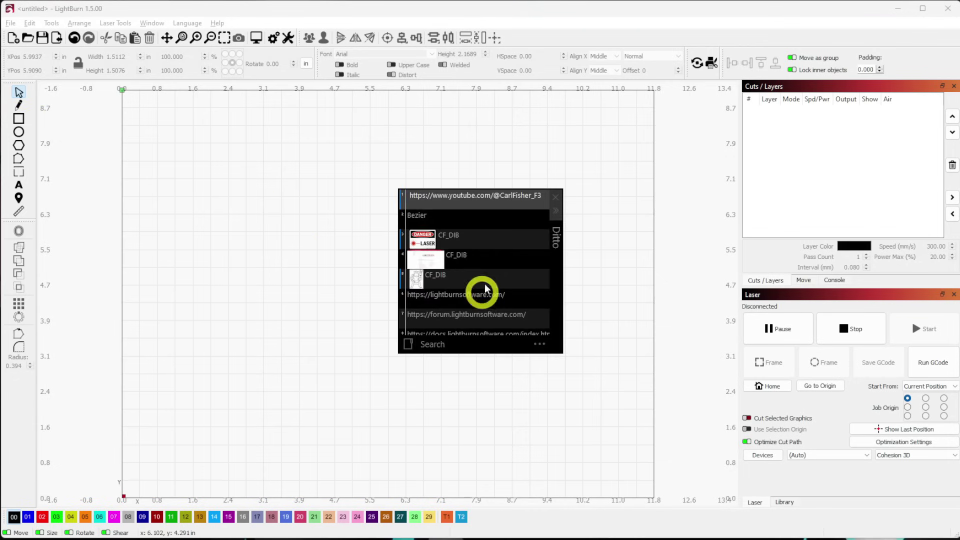
pyautogui.doubleClick(456, 244)
pyautogui.moveTo(501, 265); pyautogui.dragTo(395, 299)
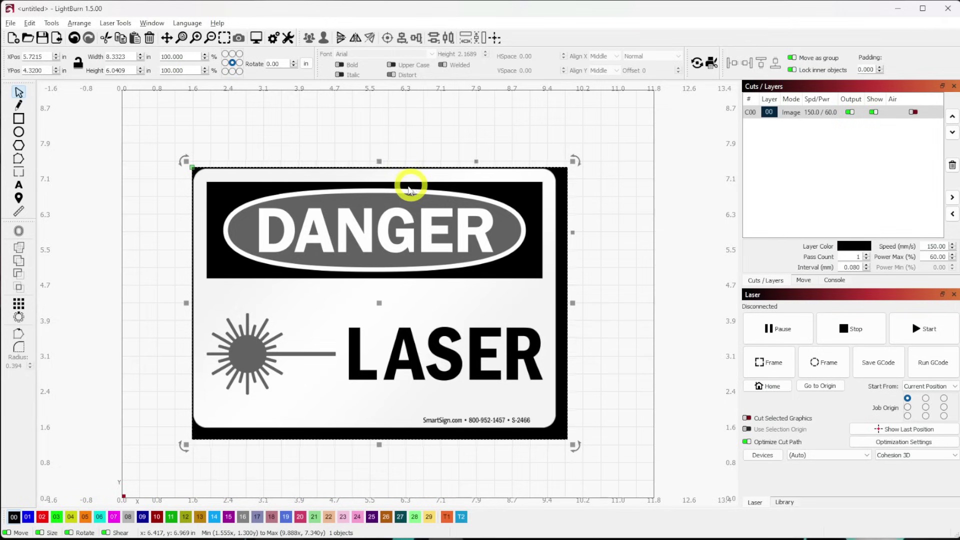
pyautogui.click(419, 307)
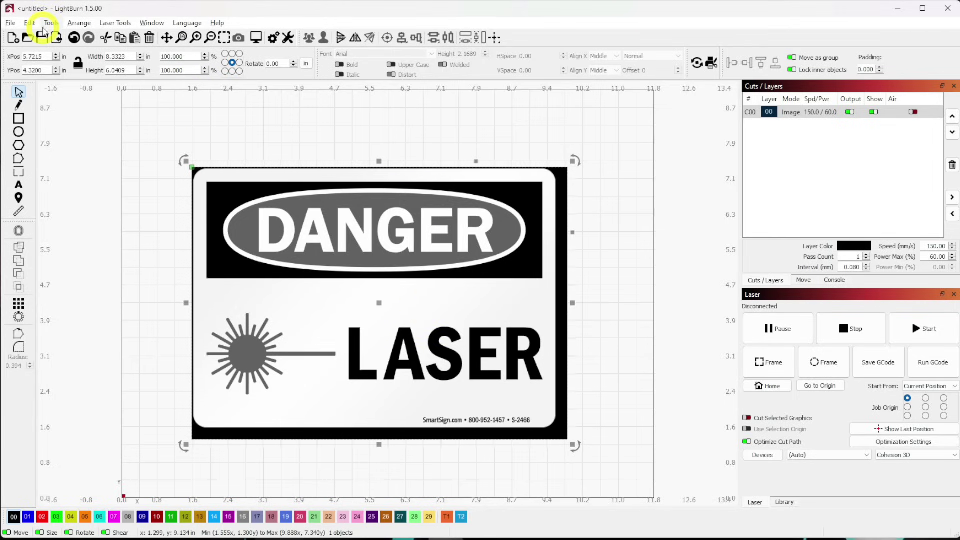
# Try warping the sign image into an uneven quadrilateral by moving its corners independently, and undo the warp
pyautogui.click(52, 24)
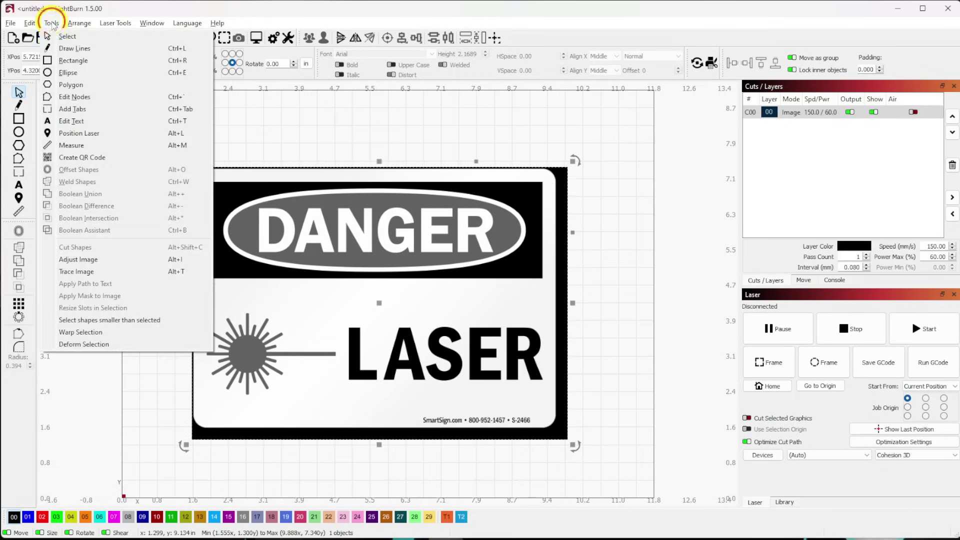
pyautogui.click(125, 332)
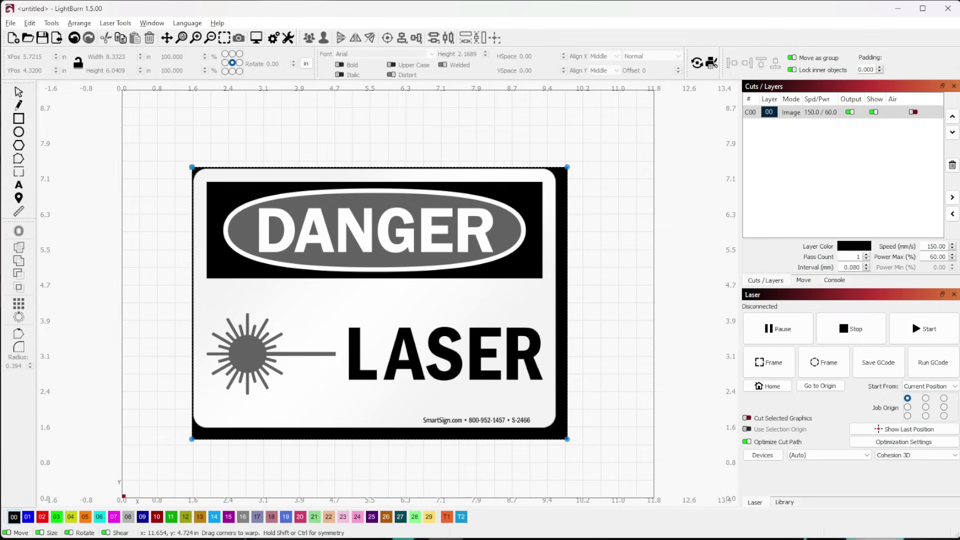
pyautogui.moveTo(191, 167); pyautogui.dragTo(193, 170)
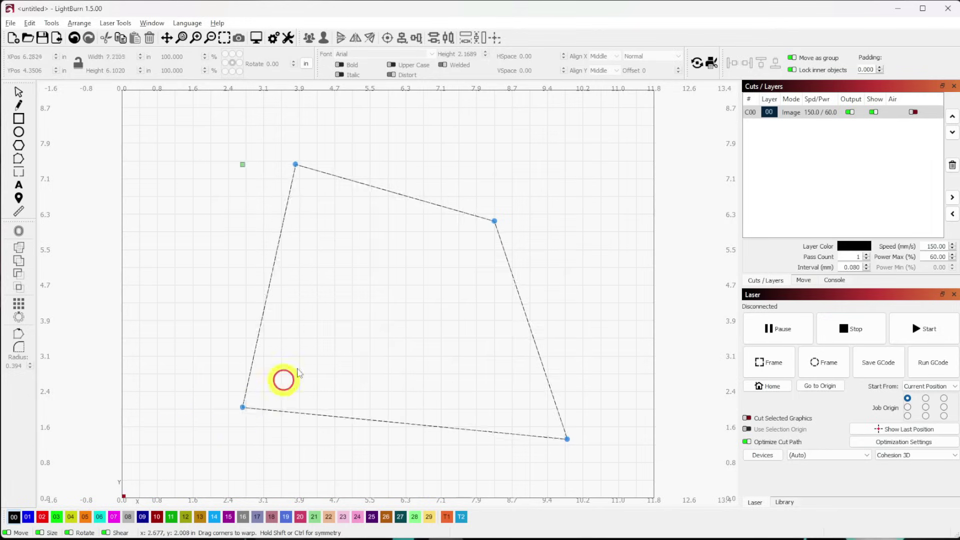
pyautogui.moveTo(224, 378); pyautogui.dragTo(148, 439)
pyautogui.moveTo(296, 163)
pyautogui.mouseDown()
pyautogui.moveTo(303, 266)
pyautogui.moveTo(278, 168)
pyautogui.mouseUp()
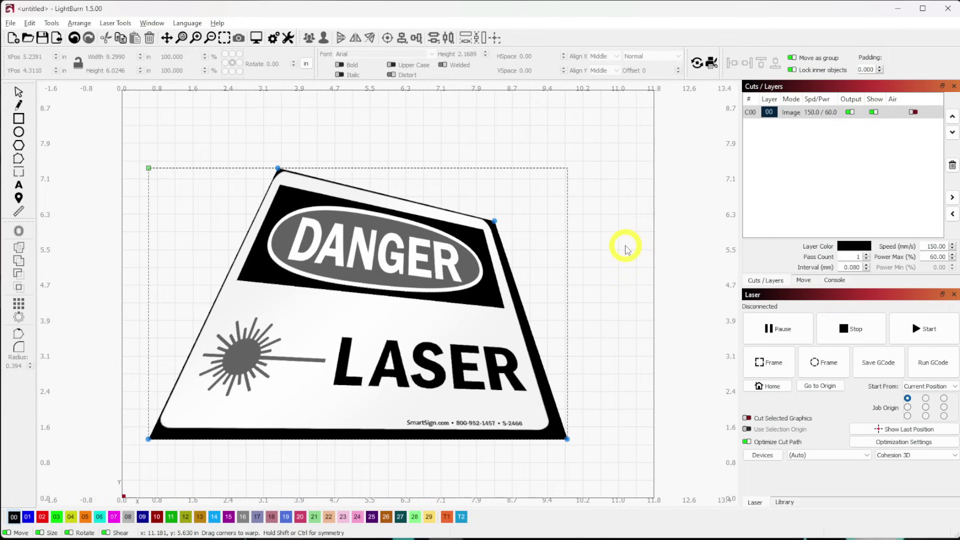
pyautogui.press('Escape')
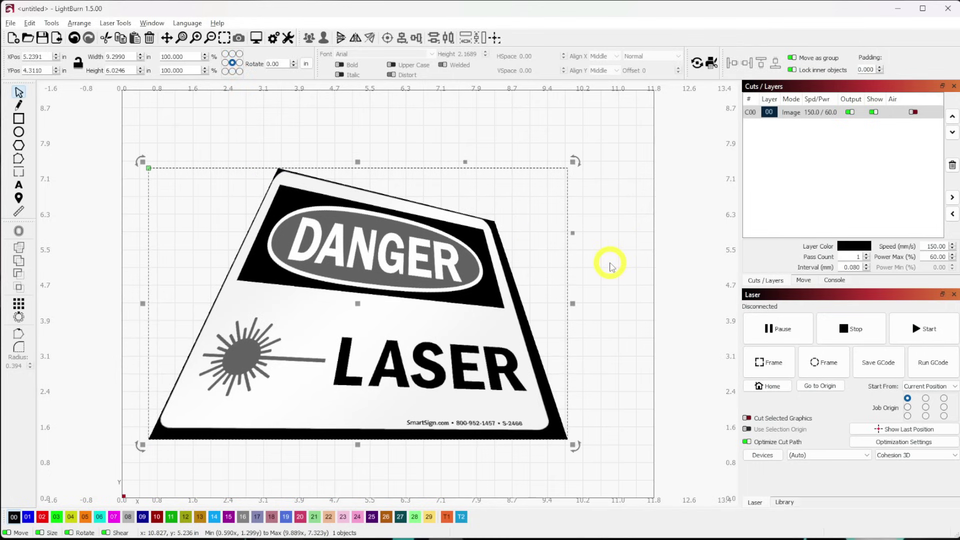
pyautogui.hotkey('ctrl', 'z')
pyautogui.hotkey('ctrl', 'z')
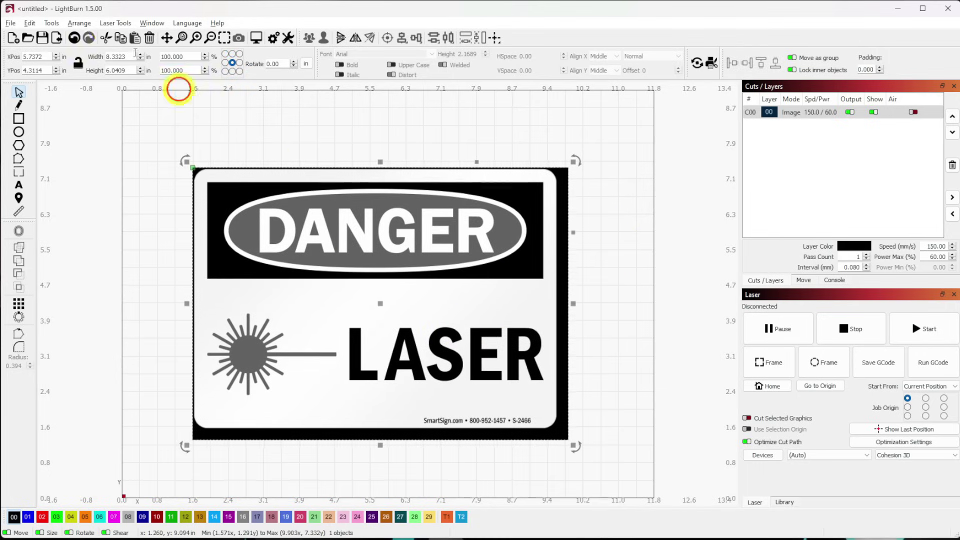
# Try a left-right symmetrical warp on the sign, reshaping the top edge and raising and widening the bottom edge, and undo it
pyautogui.click(51, 23)
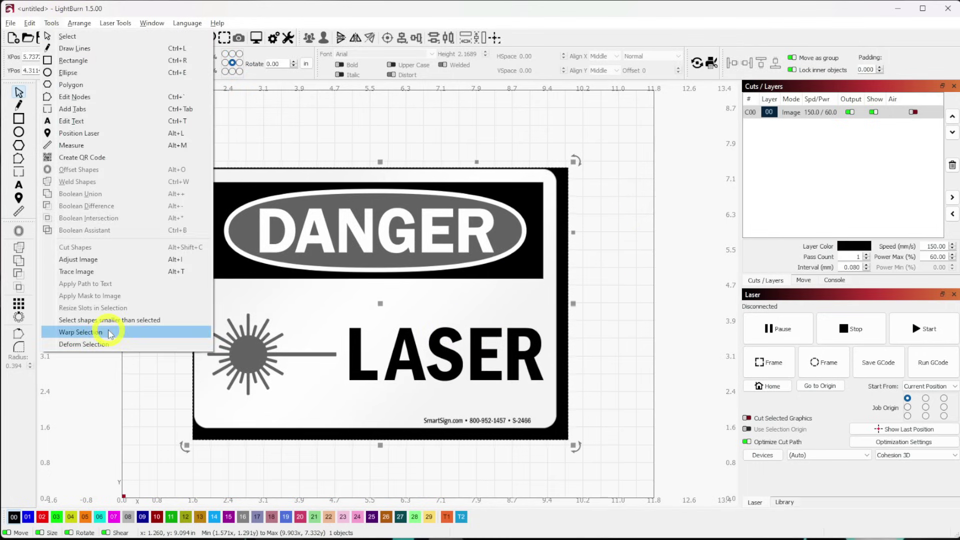
pyautogui.click(128, 332)
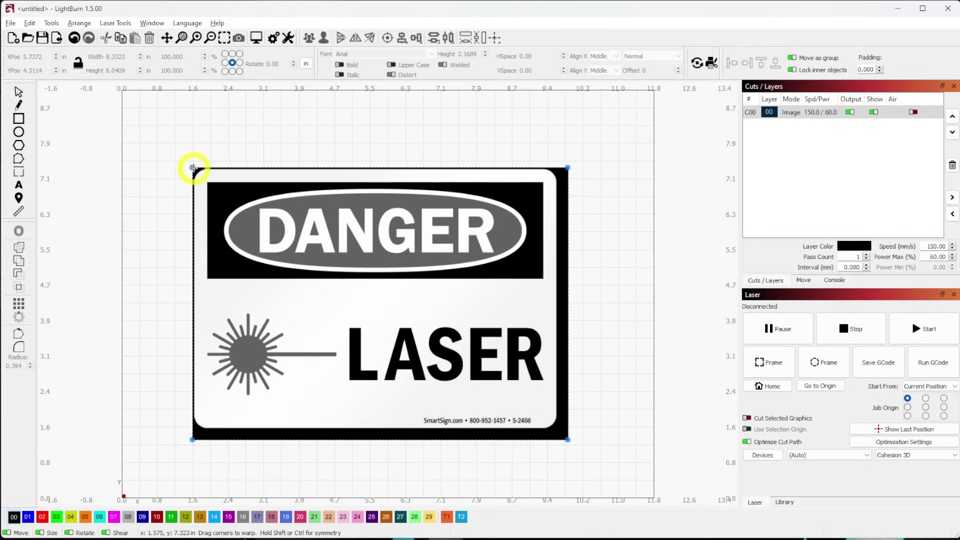
pyautogui.moveTo(193, 167); pyautogui.dragTo(109, 315)
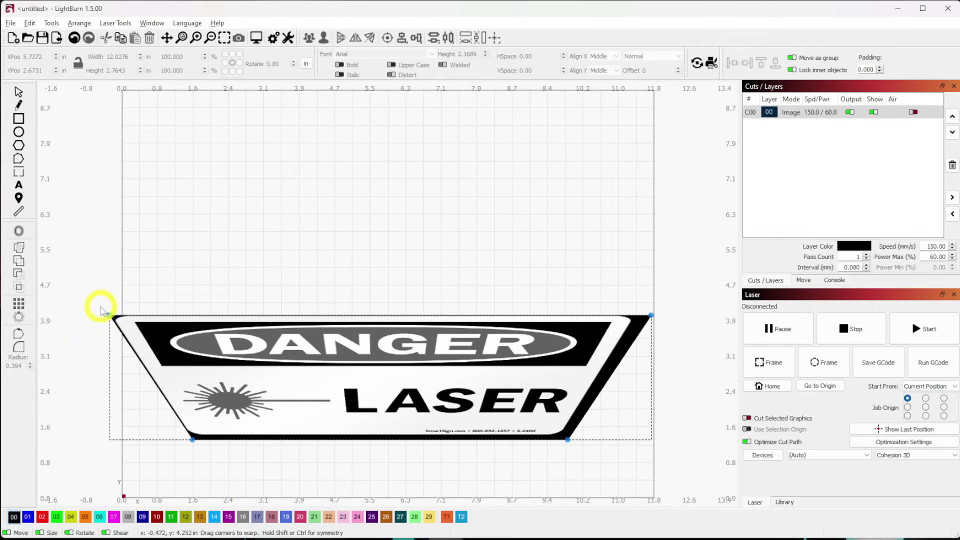
pyautogui.moveTo(107, 315); pyautogui.dragTo(289, 141)
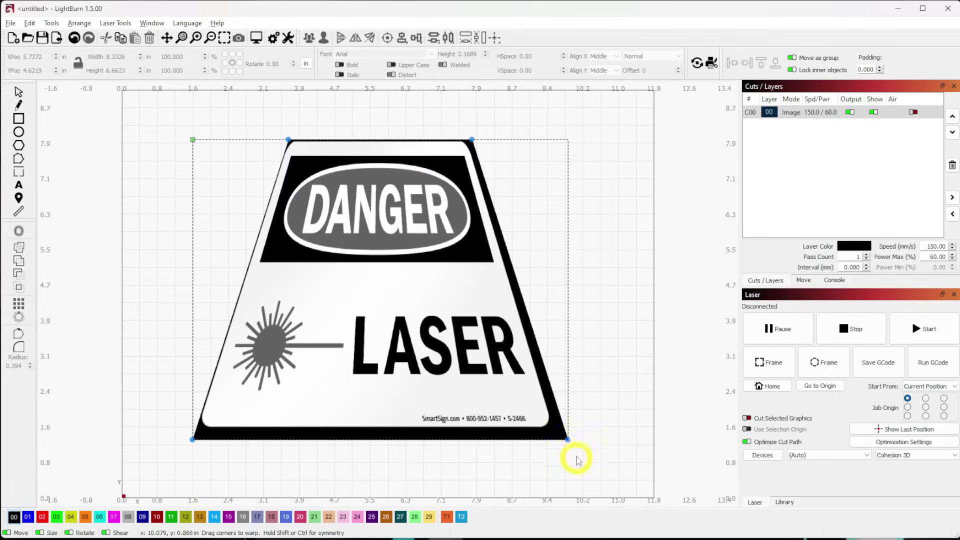
pyautogui.moveTo(568, 440); pyautogui.dragTo(636, 234)
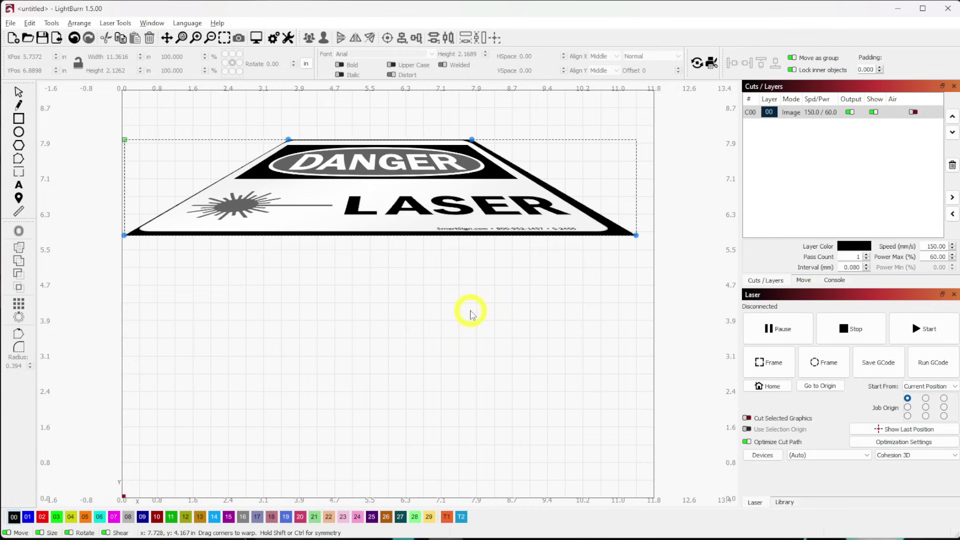
pyautogui.hotkey('ctrl', 'z')
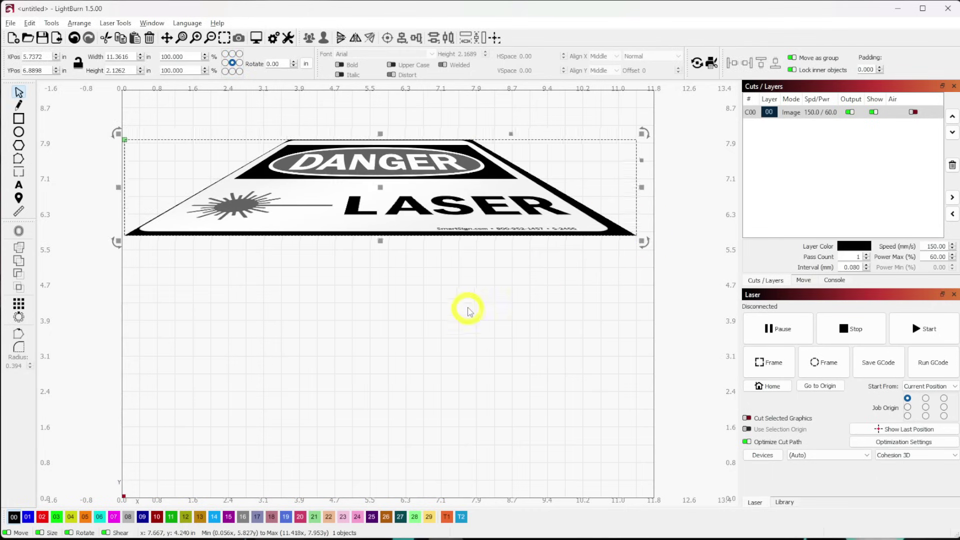
pyautogui.hotkey('ctrl', 'z')
# Try a top-bottom symmetrical warp that moves the sign's right edge inward and makes it taller, and undo it
pyautogui.click(56, 24)
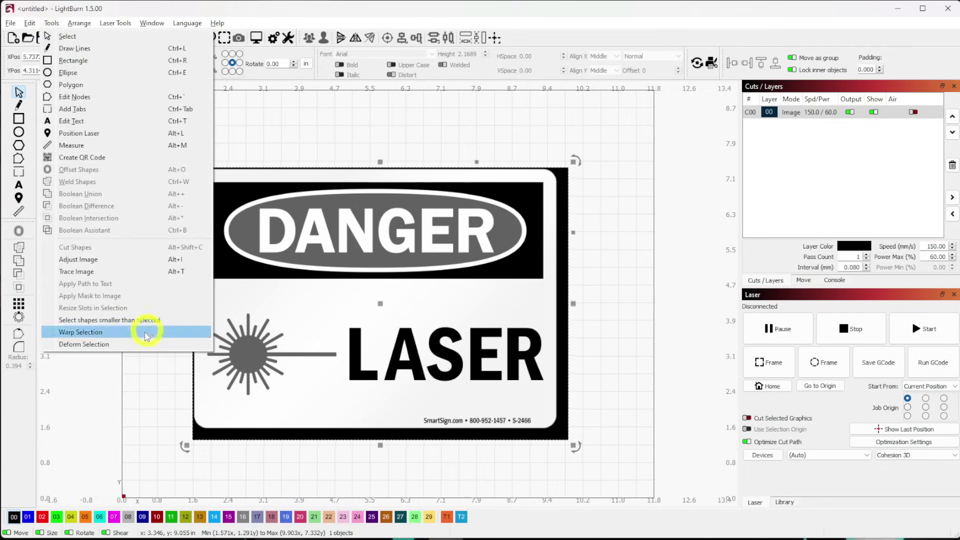
pyautogui.click(124, 334)
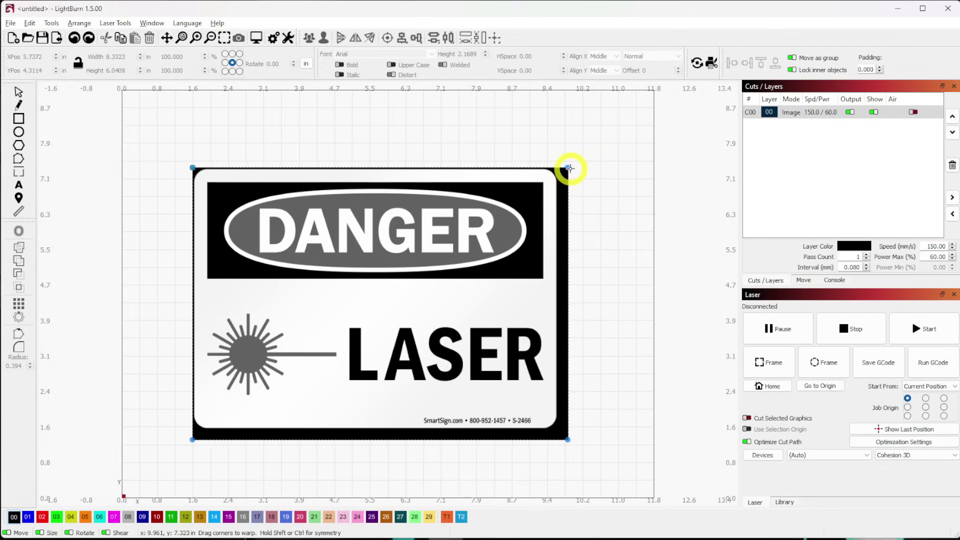
pyautogui.moveTo(568, 168); pyautogui.dragTo(291, 117)
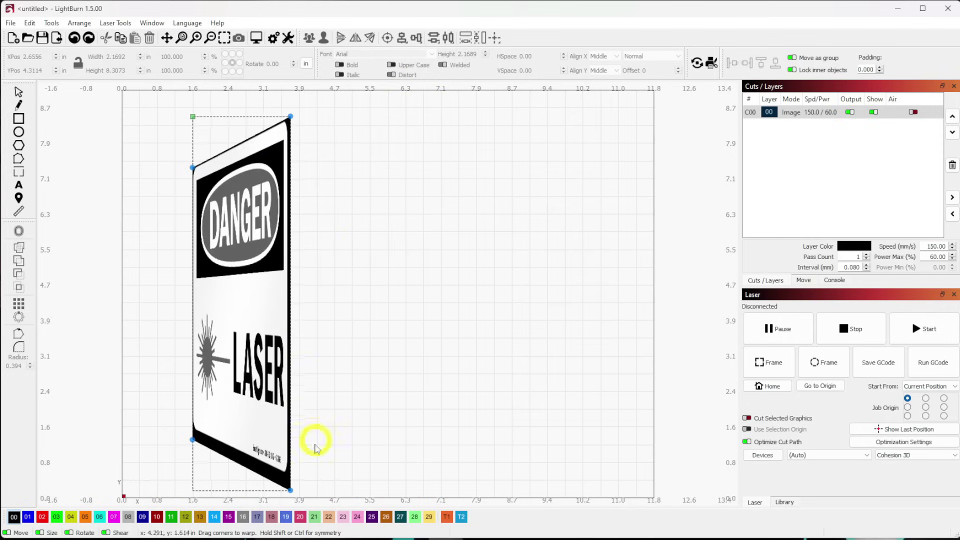
pyautogui.moveTo(292, 116)
pyautogui.mouseDown()
pyautogui.moveTo(343, 111)
pyautogui.moveTo(379, 186)
pyautogui.moveTo(337, 242)
pyautogui.moveTo(293, 234)
pyautogui.moveTo(343, 88)
pyautogui.moveTo(303, 120)
pyautogui.mouseUp()
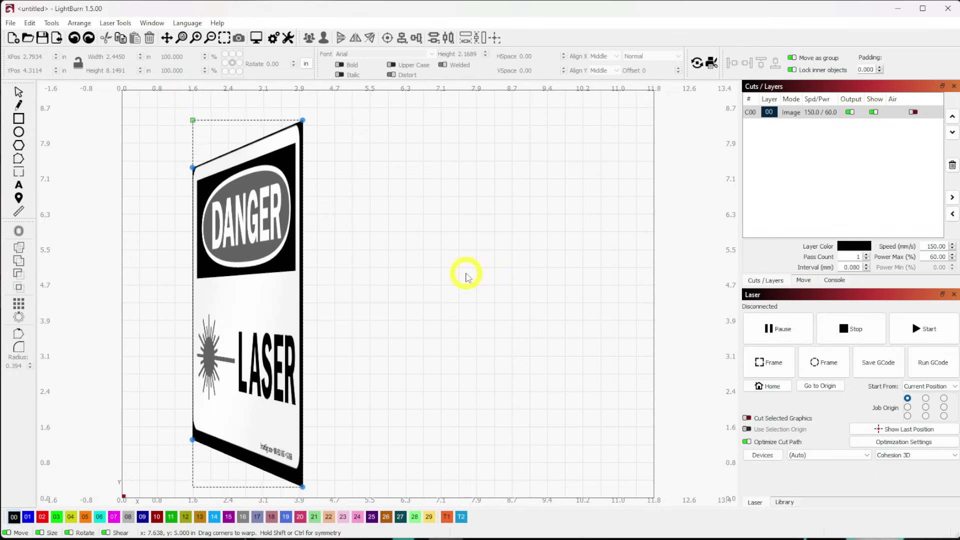
pyautogui.hotkey('ctrl', 'z')
pyautogui.hotkey('ctrl', 'z')
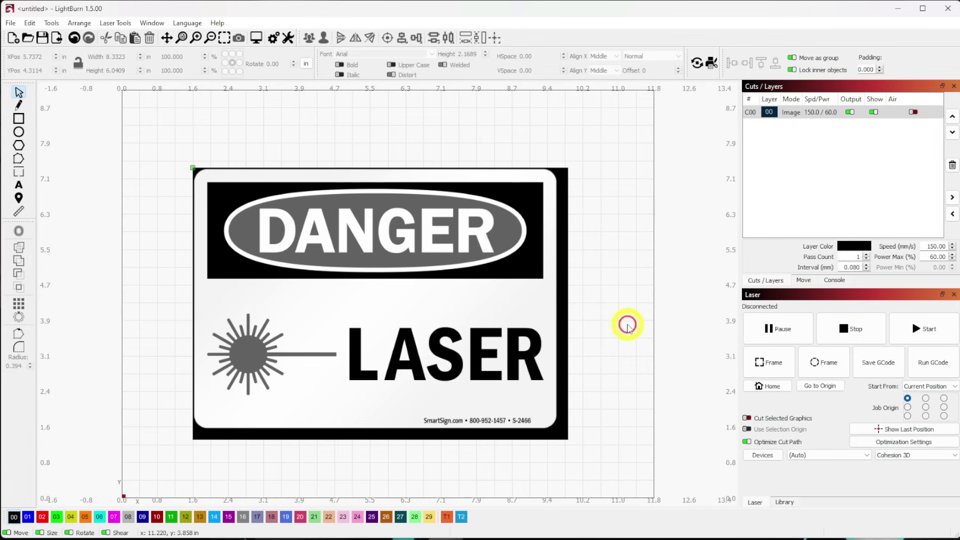
# Try deforming the sign image freely by moving its corner and edge grid points, and discard the deformation
pyautogui.click(504, 324)
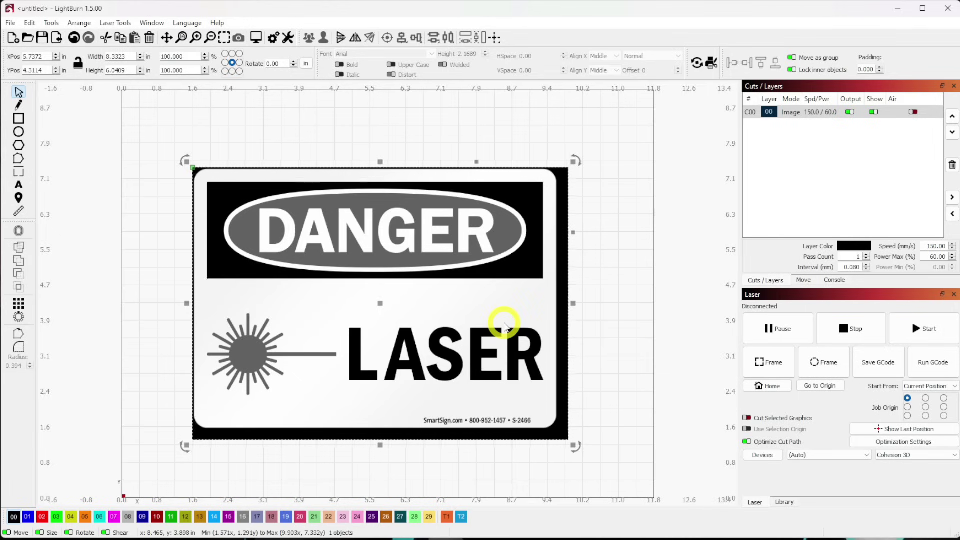
pyautogui.click(53, 23)
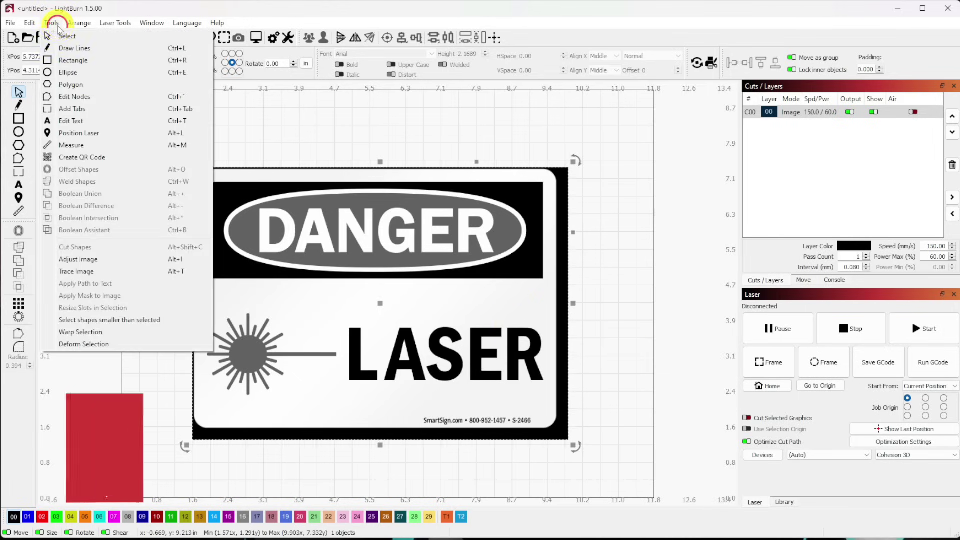
pyautogui.click(108, 344)
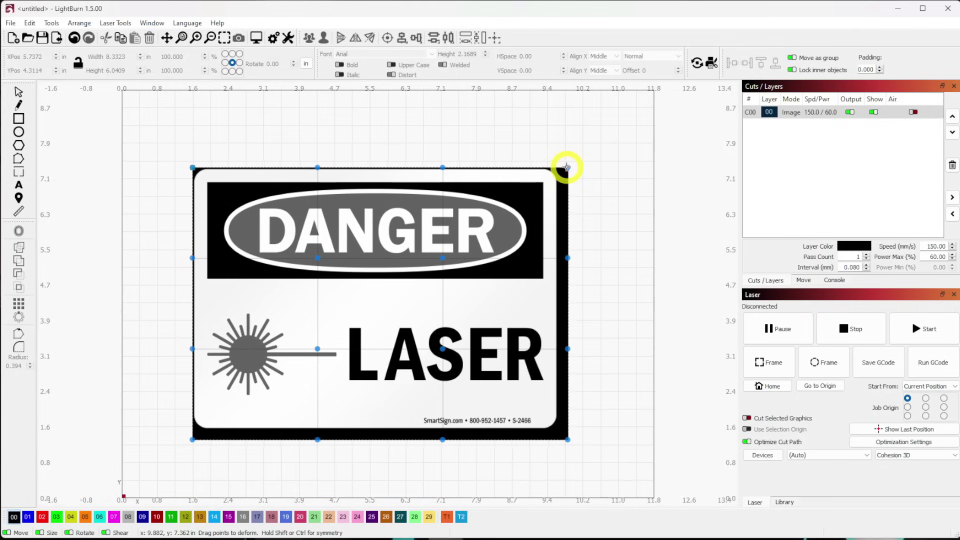
pyautogui.moveTo(566, 168); pyautogui.dragTo(585, 113)
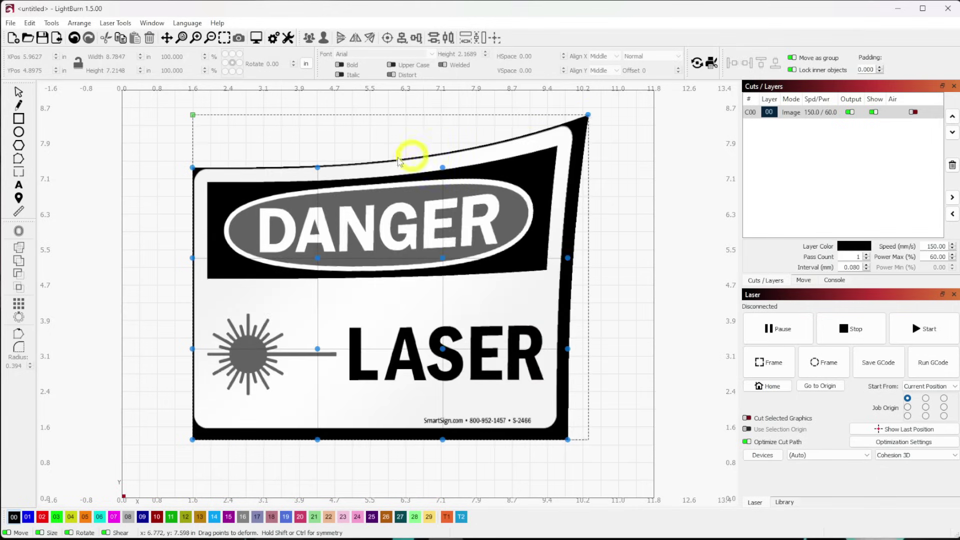
pyautogui.moveTo(318, 167); pyautogui.dragTo(365, 211)
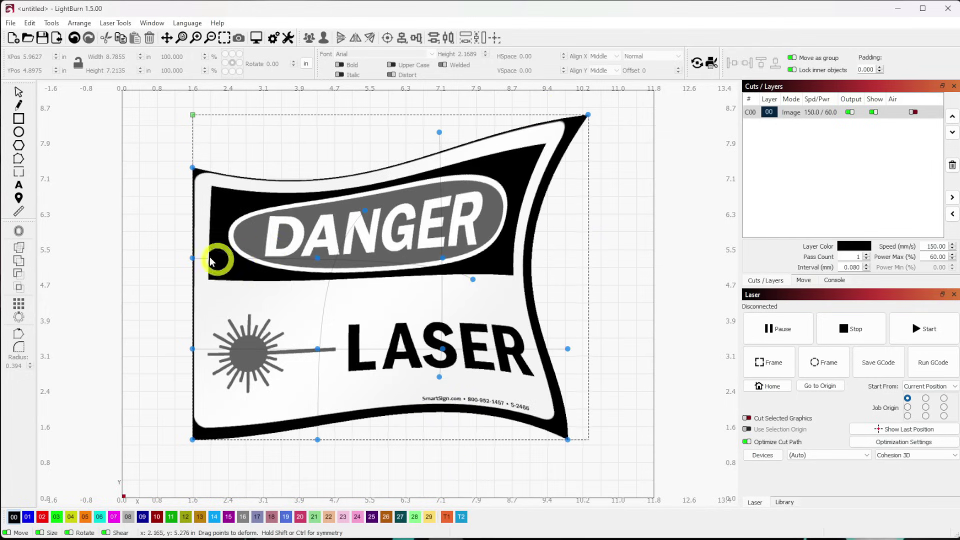
pyautogui.moveTo(285, 250); pyautogui.dragTo(284, 247)
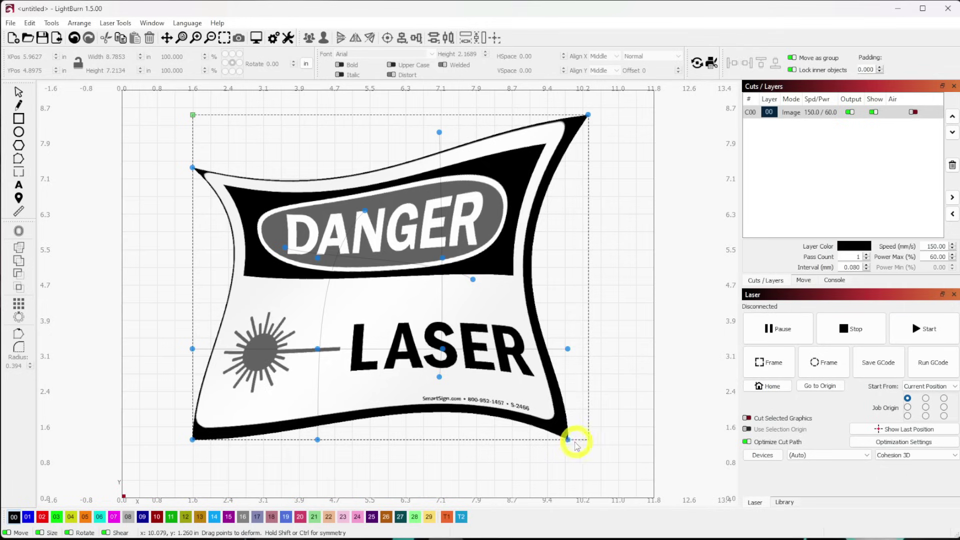
pyautogui.moveTo(458, 474); pyautogui.dragTo(455, 473)
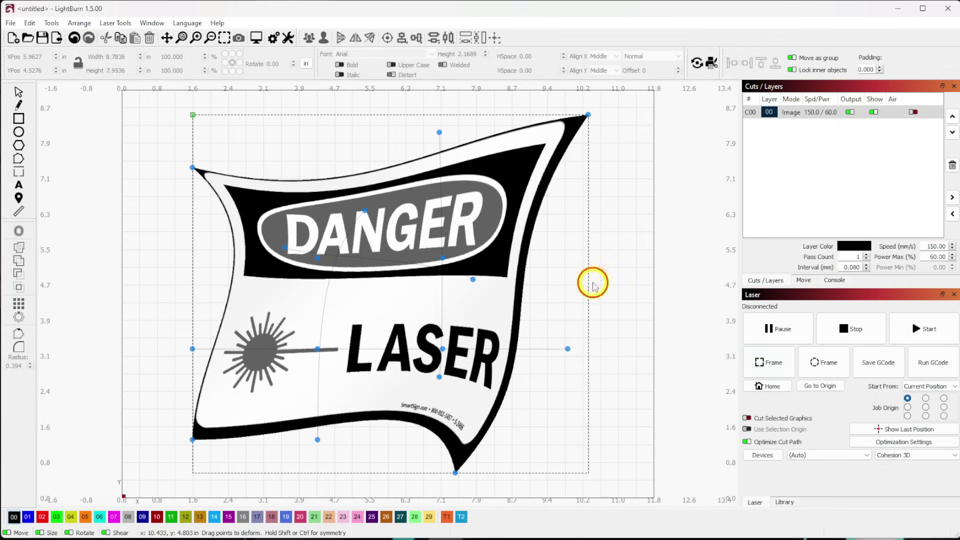
pyautogui.press('Escape')
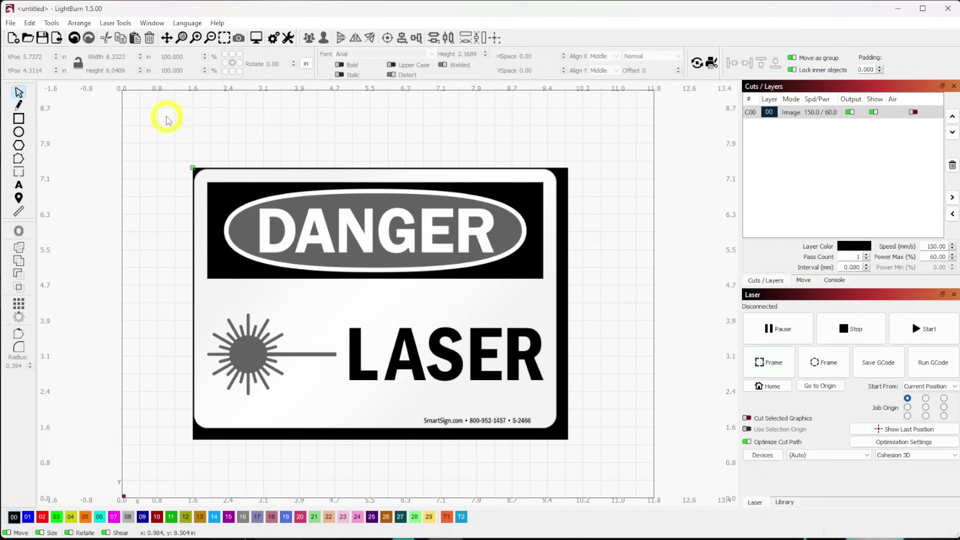
# Deform the sign image so its right and left sides bulge outward, moving both middle points of each side
pyautogui.click(52, 23)
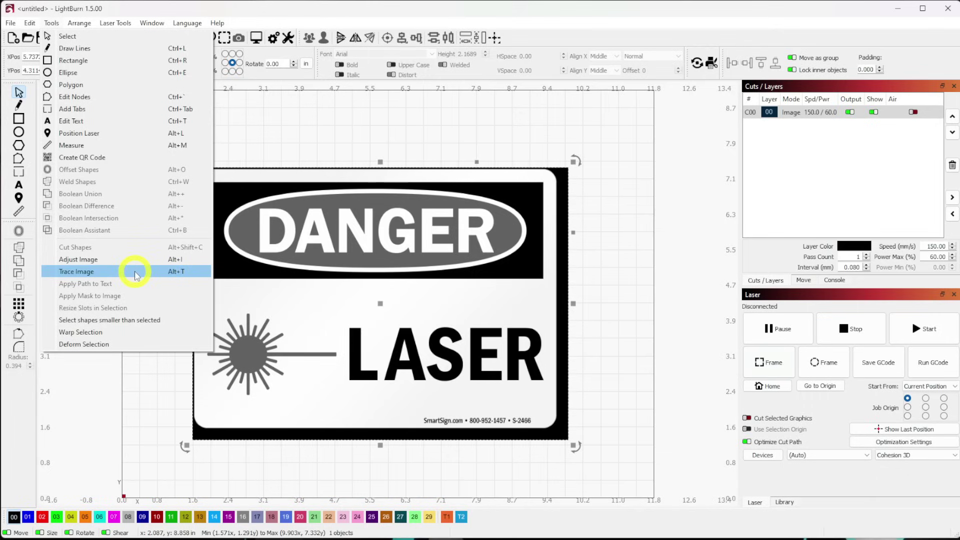
pyautogui.click(129, 344)
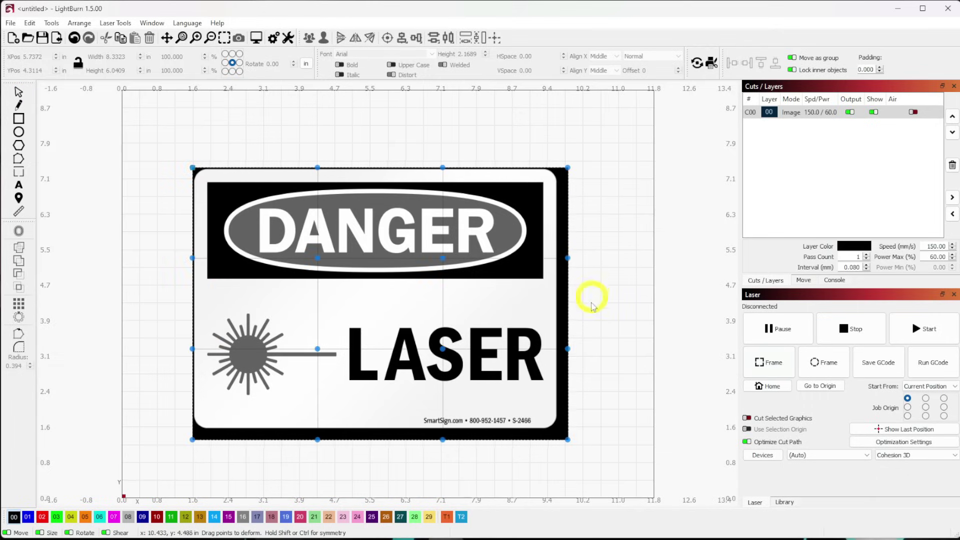
pyautogui.moveTo(567, 257); pyautogui.dragTo(613, 256)
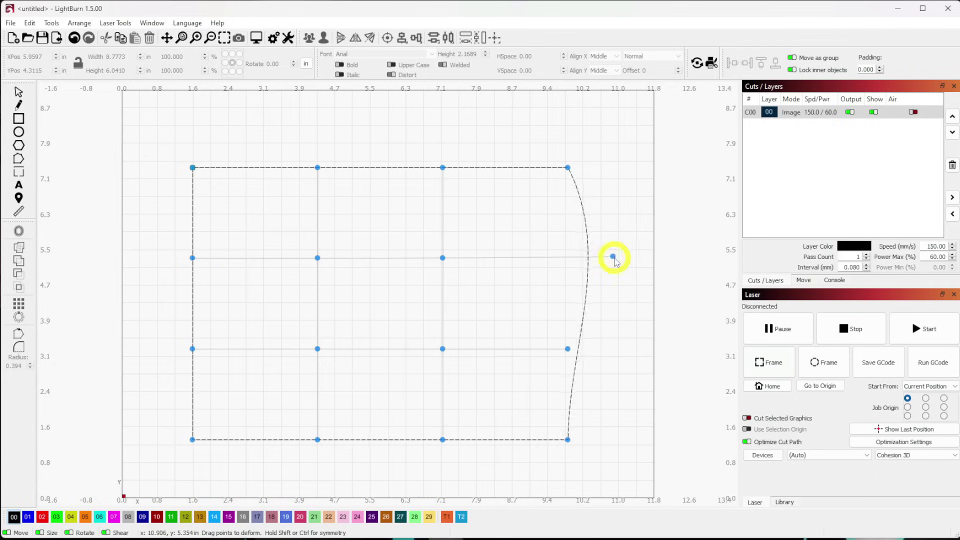
pyautogui.moveTo(567, 349); pyautogui.dragTo(611, 349)
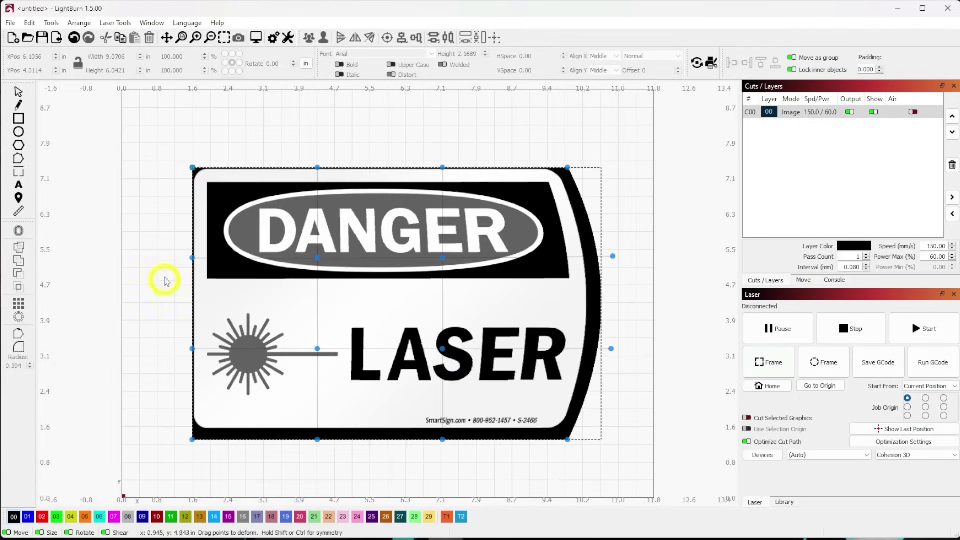
pyautogui.moveTo(191, 257); pyautogui.dragTo(151, 257)
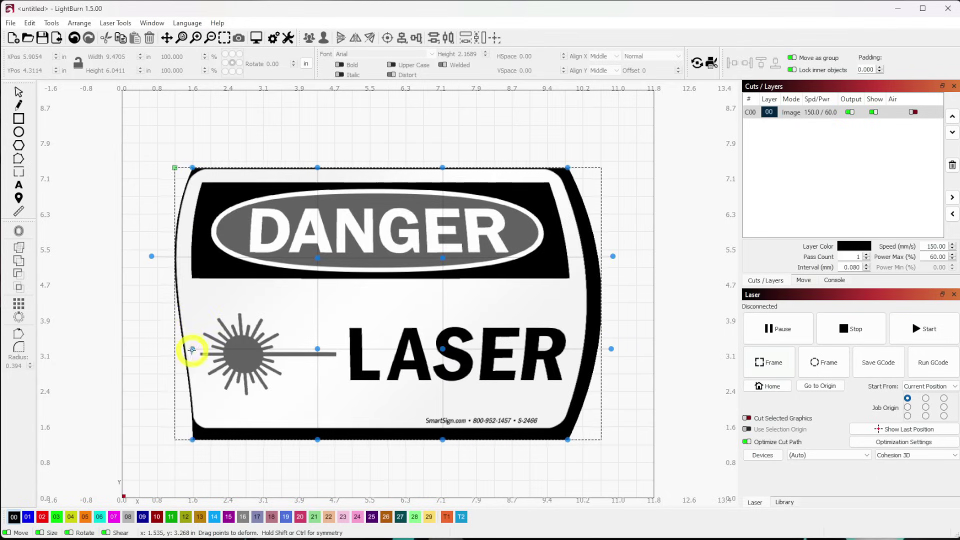
pyautogui.moveTo(193, 349); pyautogui.dragTo(143, 348)
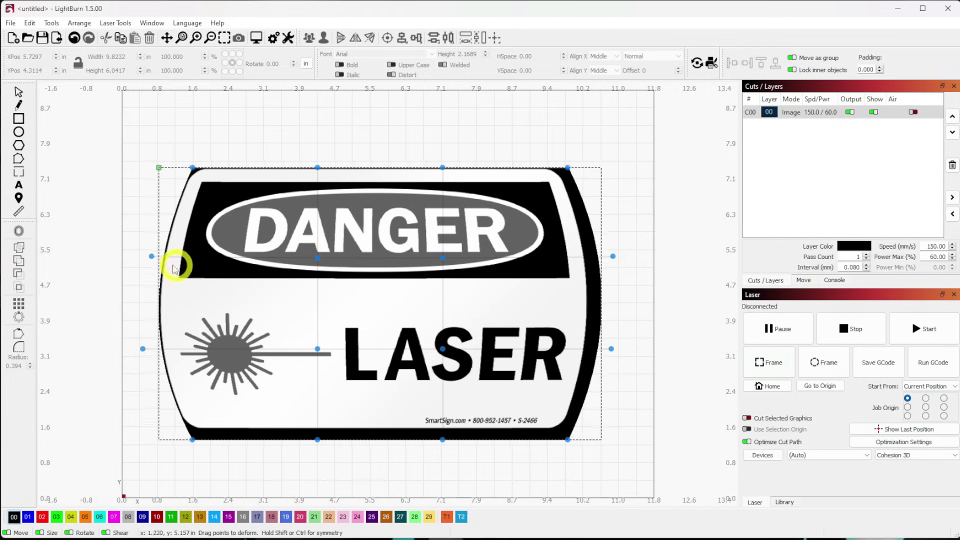
# Deform the sign so both sides curve inward, pulling in the two middle points of each side, and finish the deformation
pyautogui.moveTo(151, 256); pyautogui.dragTo(233, 260)
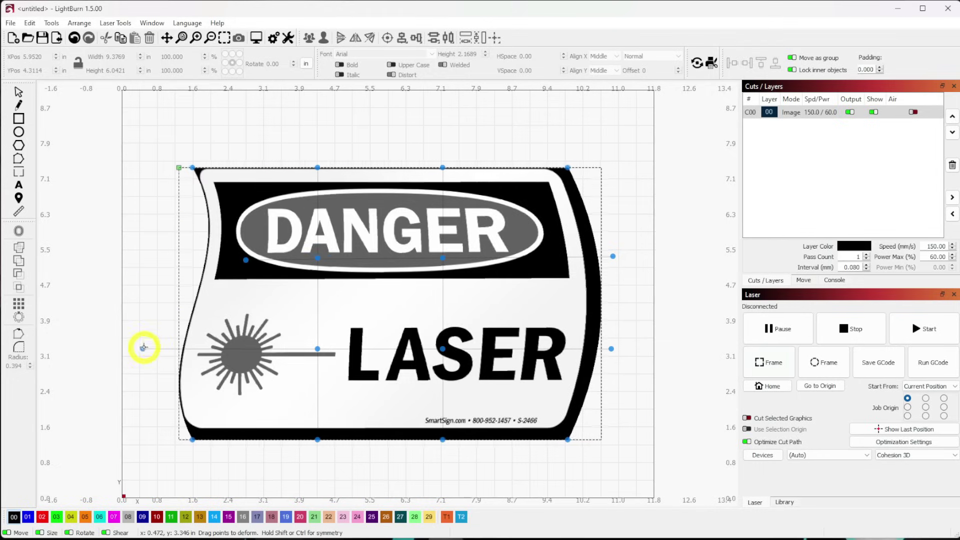
pyautogui.moveTo(142, 348); pyautogui.dragTo(226, 351)
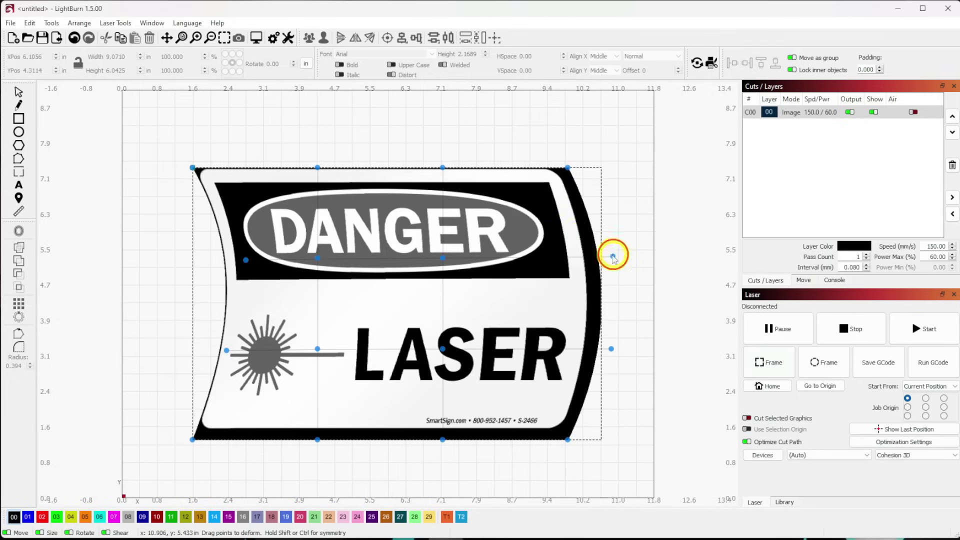
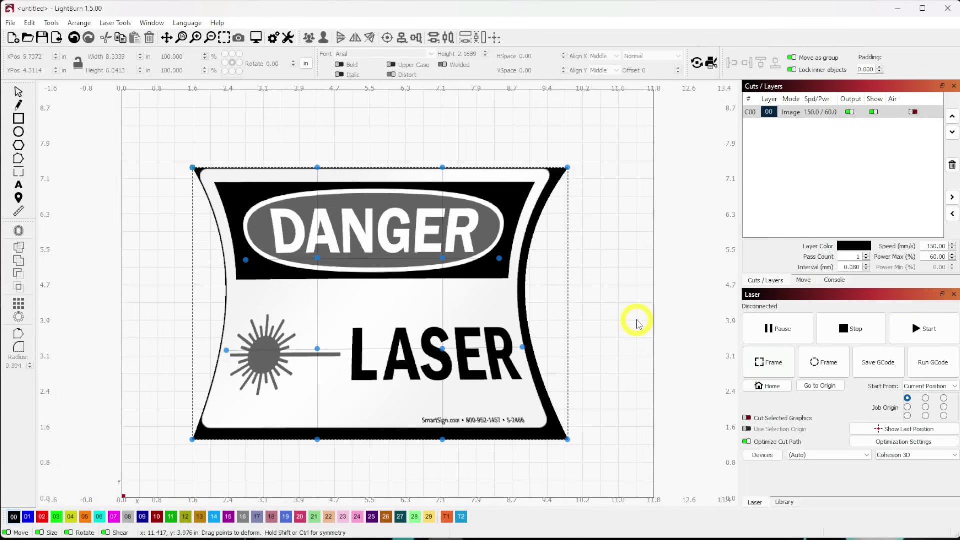
pyautogui.press('Escape')
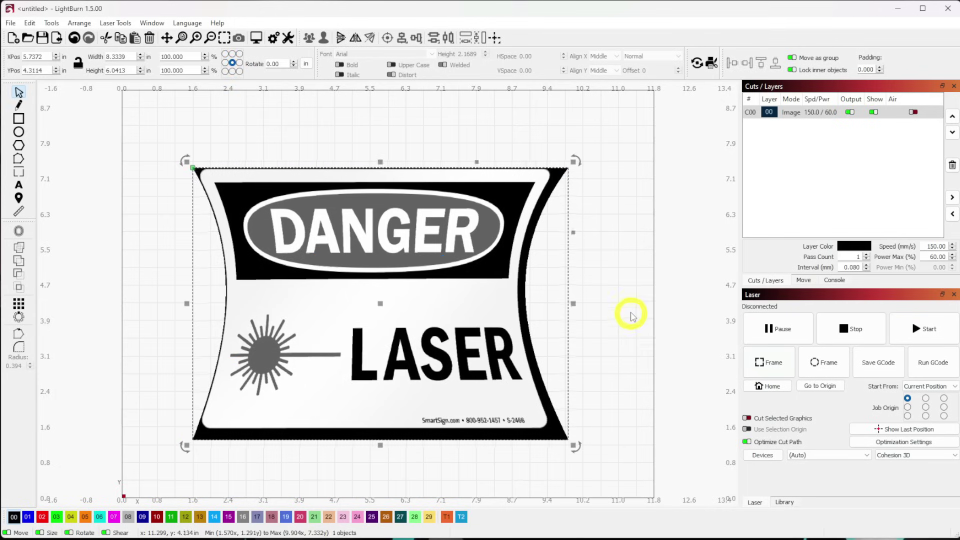
# Deform the sign with left-right symmetry, spreading the top corners up and outward and adjusting the upper edge, inner and side grid points
pyautogui.click(52, 23)
pyautogui.click(85, 344)
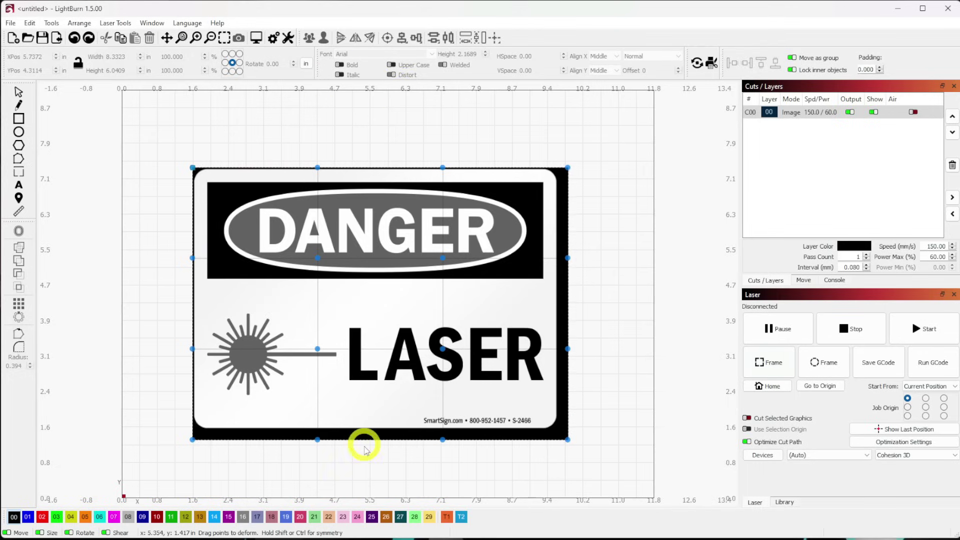
pyautogui.moveTo(193, 167)
pyautogui.mouseDown()
pyautogui.moveTo(161, 154)
pyautogui.moveTo(177, 132)
pyautogui.moveTo(145, 143)
pyautogui.moveTo(145, 125)
pyautogui.moveTo(152, 218)
pyautogui.moveTo(144, 131)
pyautogui.mouseUp()
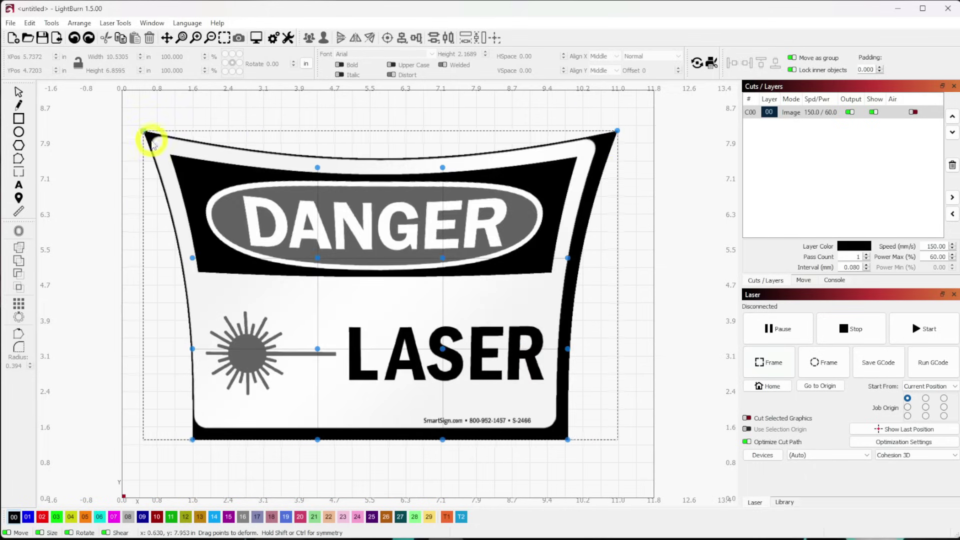
pyautogui.moveTo(319, 170); pyautogui.dragTo(288, 185)
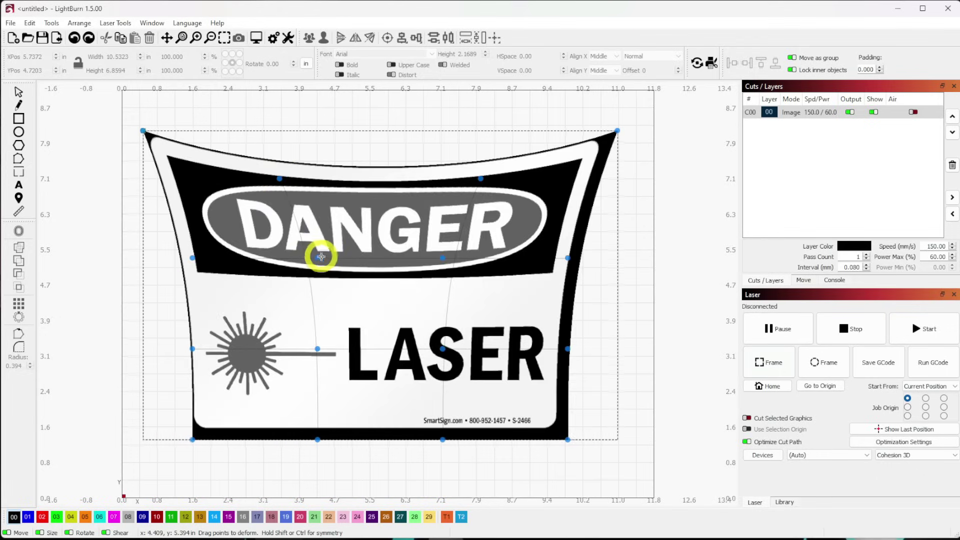
pyautogui.moveTo(320, 257); pyautogui.dragTo(331, 250)
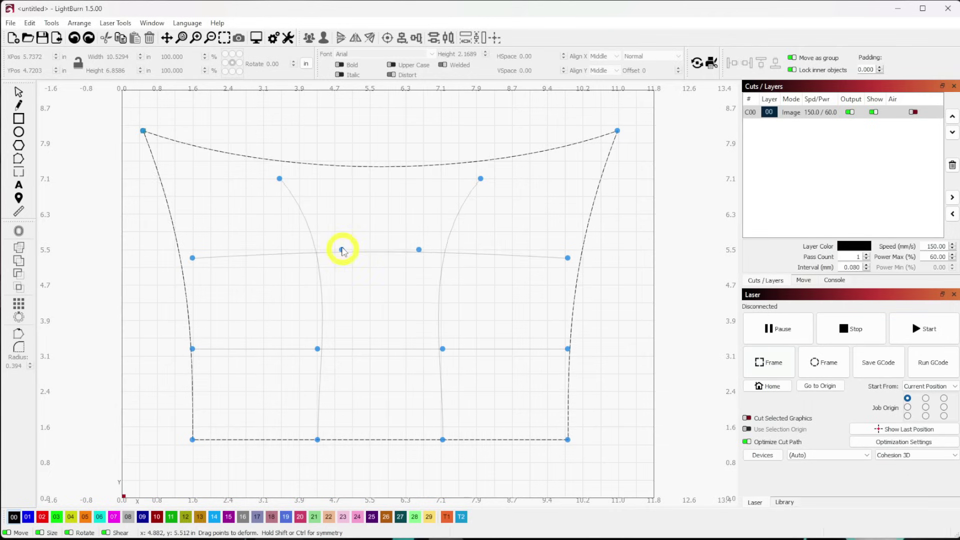
pyautogui.moveTo(342, 249); pyautogui.dragTo(340, 239)
pyautogui.moveTo(317, 345); pyautogui.dragTo(285, 340)
pyautogui.moveTo(191, 348); pyautogui.dragTo(214, 321)
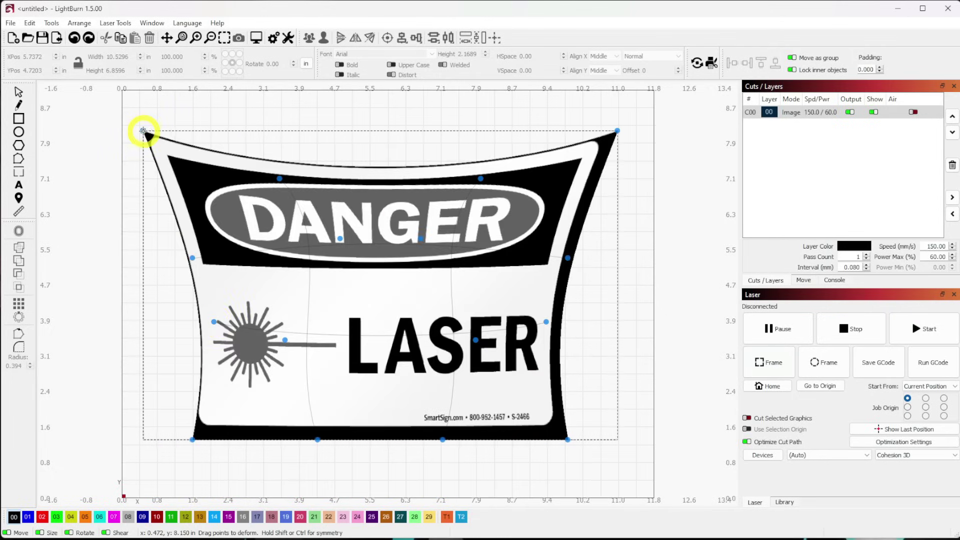
# Pull the sign's left corners and edge points inward with top-bottom symmetry, shift the upper inner points, and undo the whole deformation
pyautogui.moveTo(143, 131); pyautogui.dragTo(149, 210)
pyautogui.moveTo(192, 257); pyautogui.dragTo(230, 270)
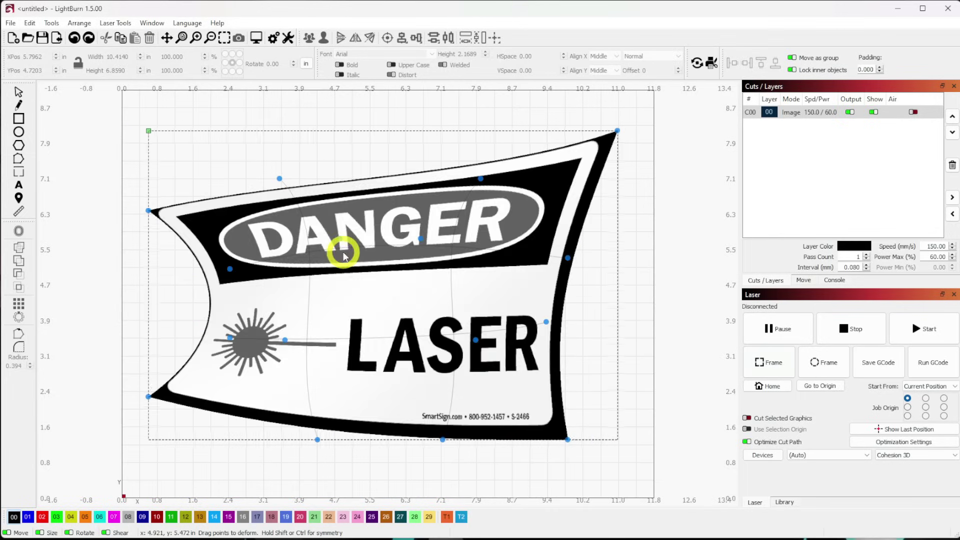
pyautogui.moveTo(340, 239)
pyautogui.mouseDown()
pyautogui.moveTo(312, 269)
pyautogui.moveTo(274, 216)
pyautogui.moveTo(400, 305)
pyautogui.moveTo(313, 268)
pyautogui.moveTo(353, 235)
pyautogui.mouseUp()
pyautogui.moveTo(420, 239); pyautogui.dragTo(413, 214)
pyautogui.click(642, 315)
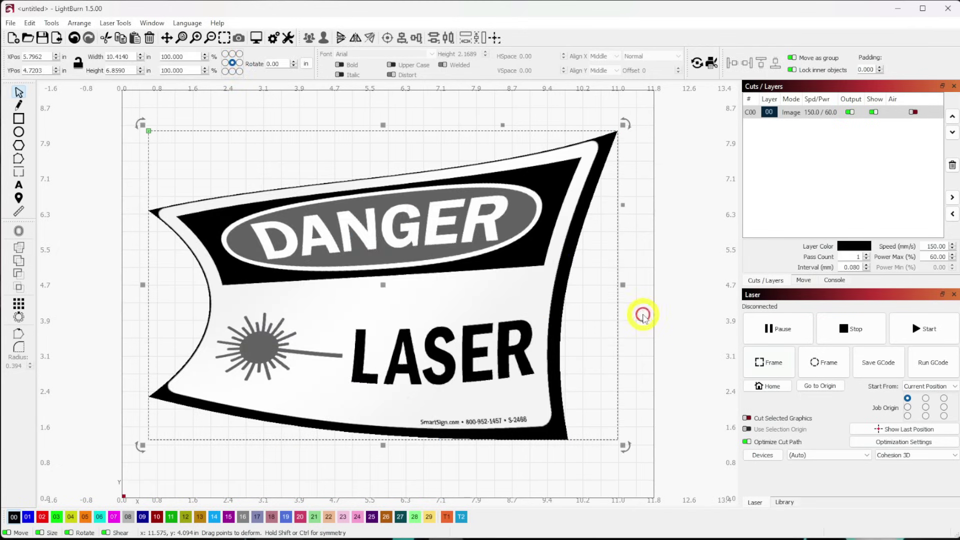
pyautogui.click(644, 283)
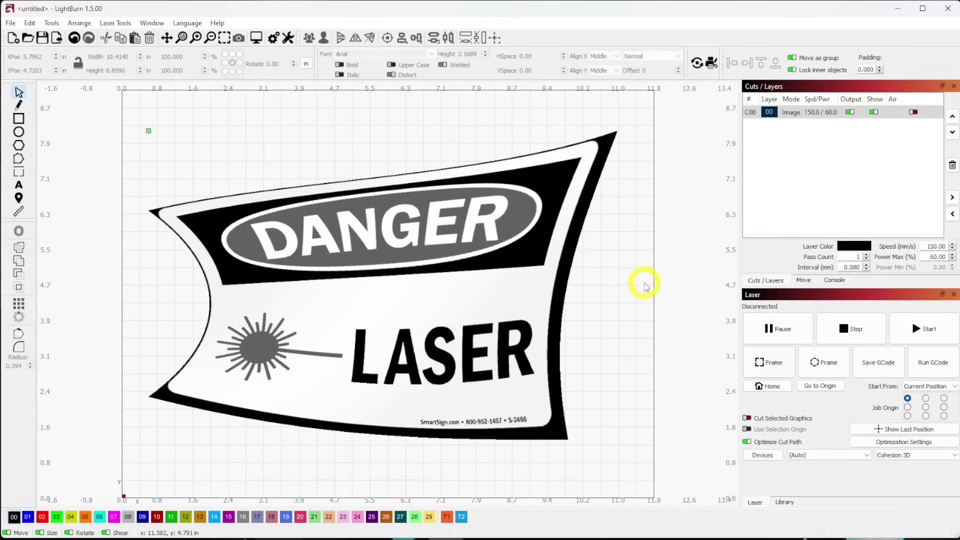
pyautogui.click(535, 272)
pyautogui.hotkey('ctrl', 'z')
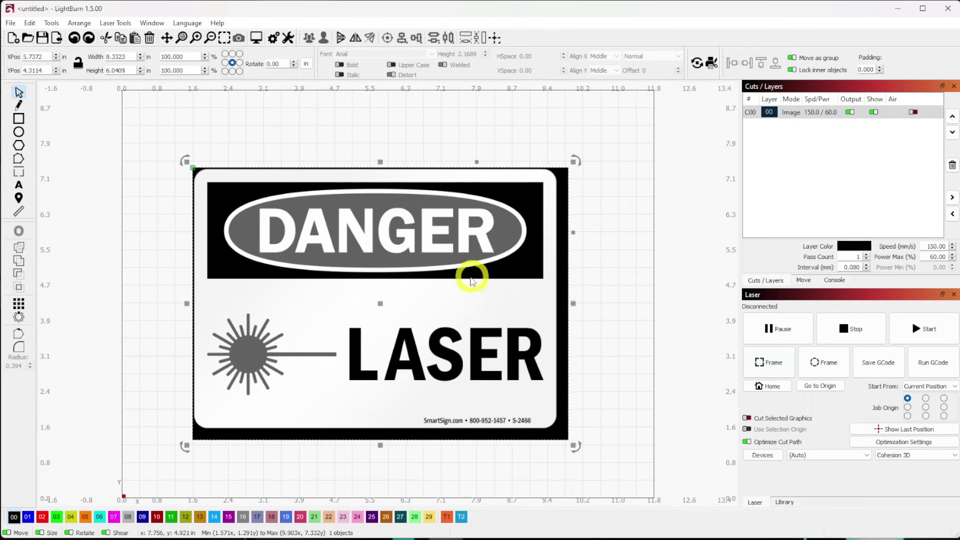
# Try a symmetrical deformation that folds the sign over itself, crossing the top edge's middle points with the upper inner points, and undo it
pyautogui.click(52, 23)
pyautogui.click(118, 344)
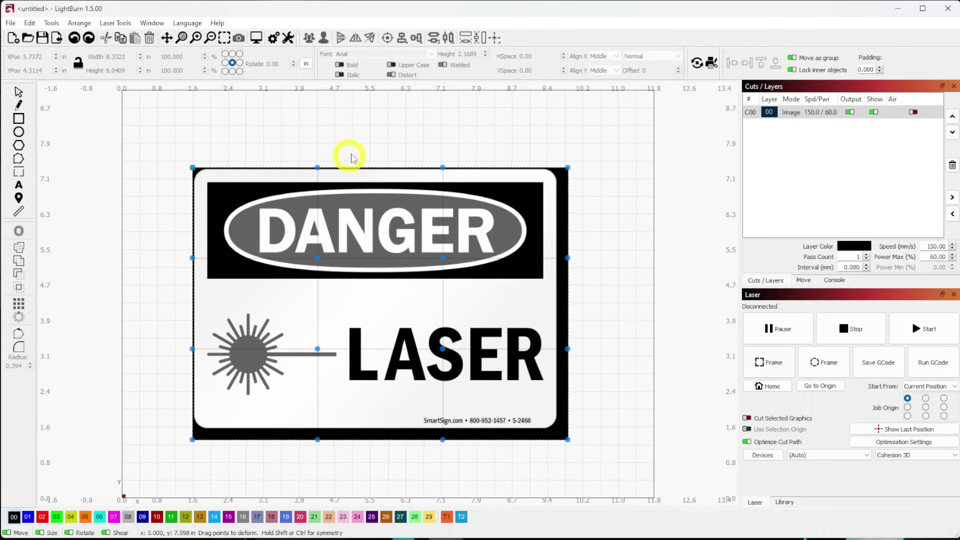
pyautogui.moveTo(317, 167); pyautogui.dragTo(290, 358)
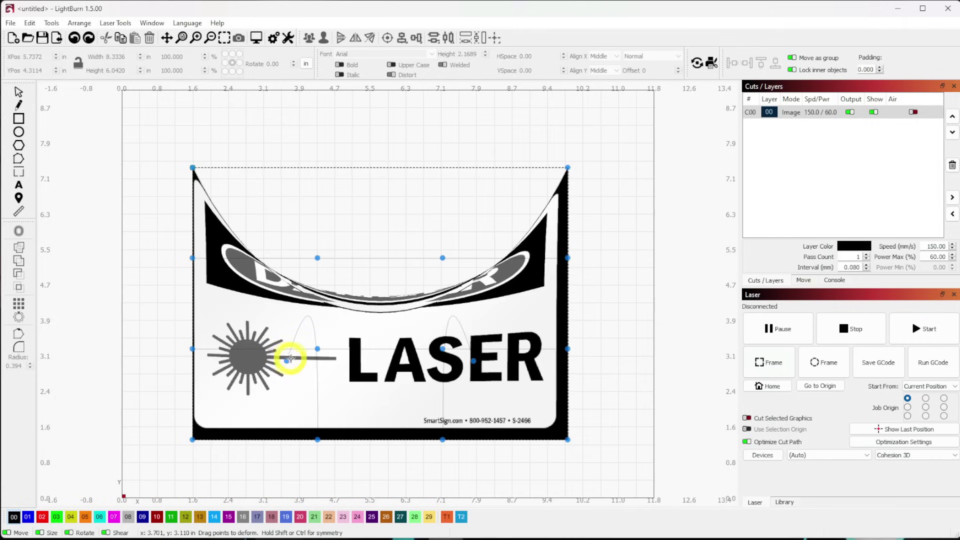
pyautogui.moveTo(317, 258); pyautogui.dragTo(320, 132)
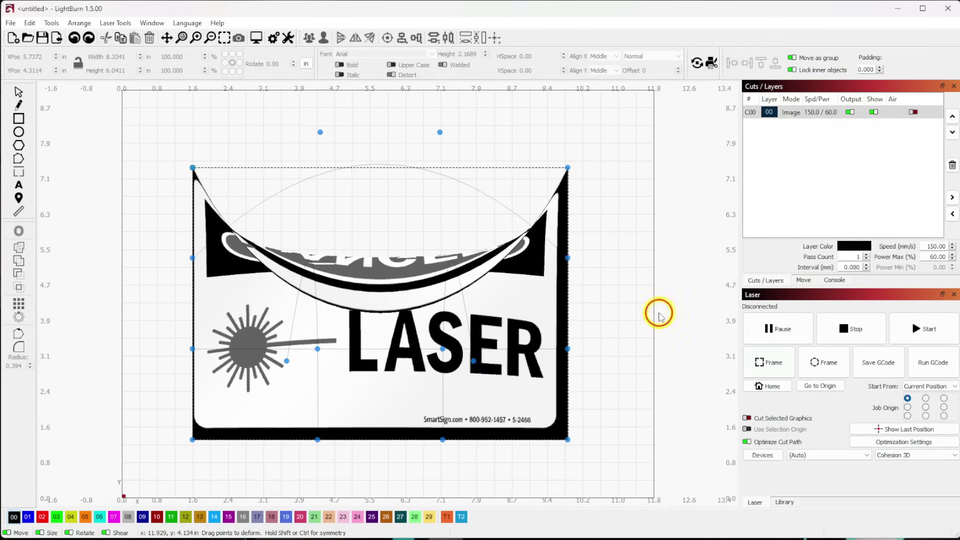
pyautogui.press('Escape')
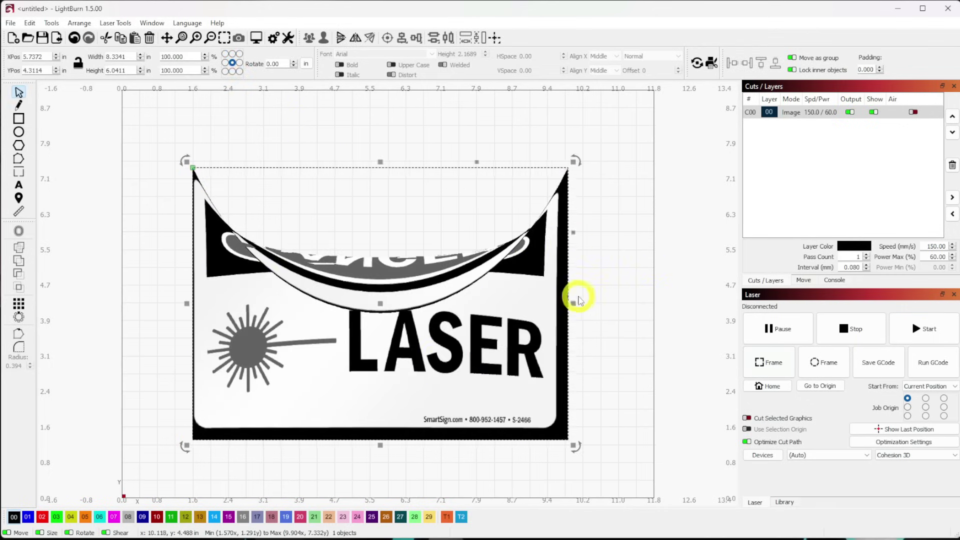
pyautogui.click(625, 277)
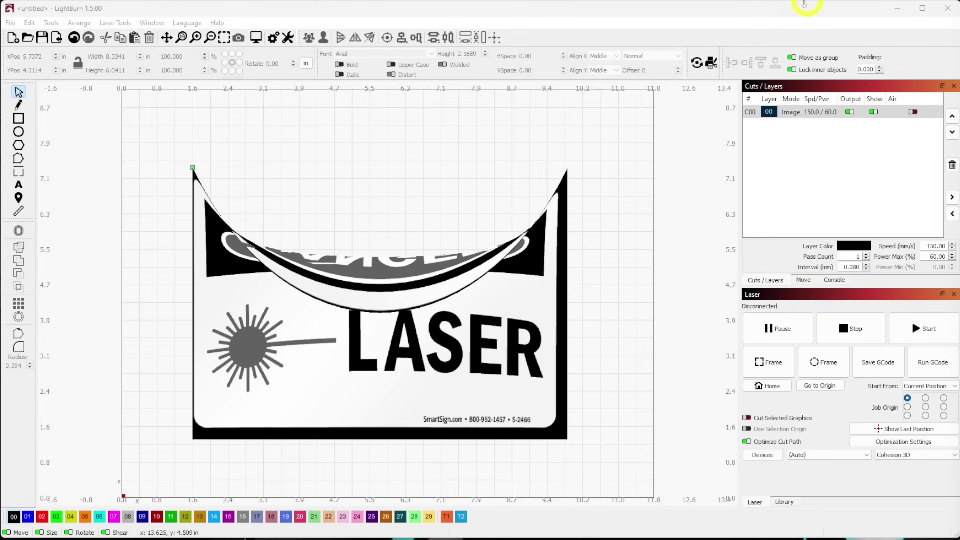
pyautogui.hotkey('ctrl', 'a')
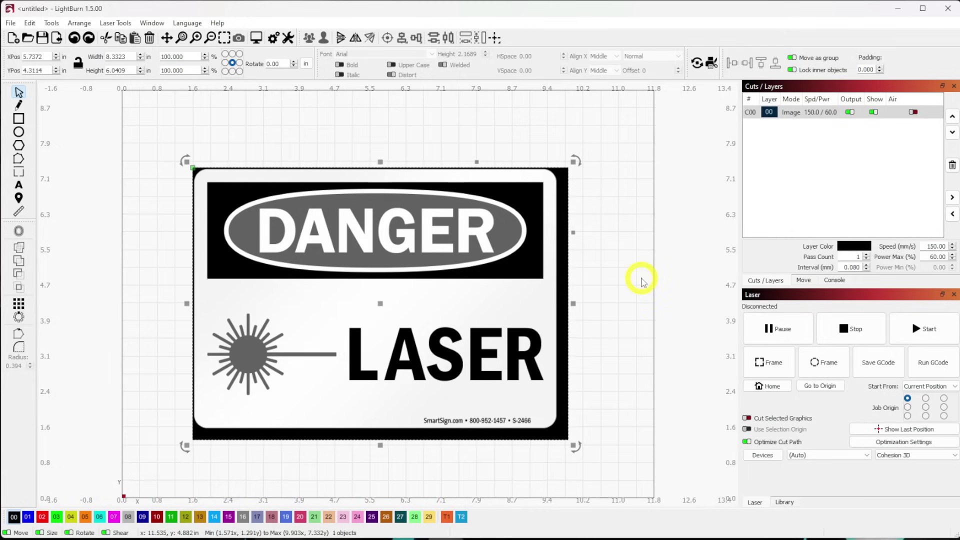
# Delete the DANGER LASER sign image from the workspace
pyautogui.click(669, 260)
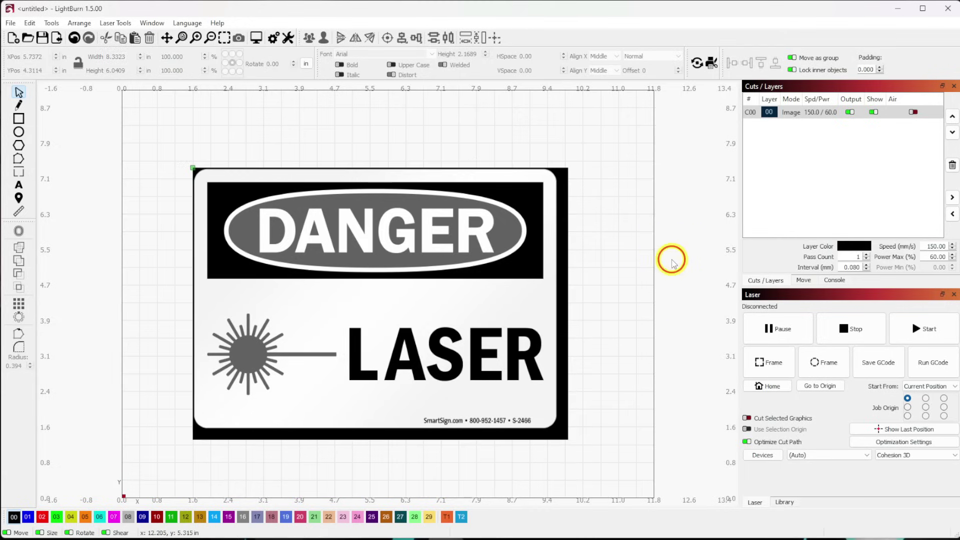
pyautogui.click(429, 277)
pyautogui.press('Delete')
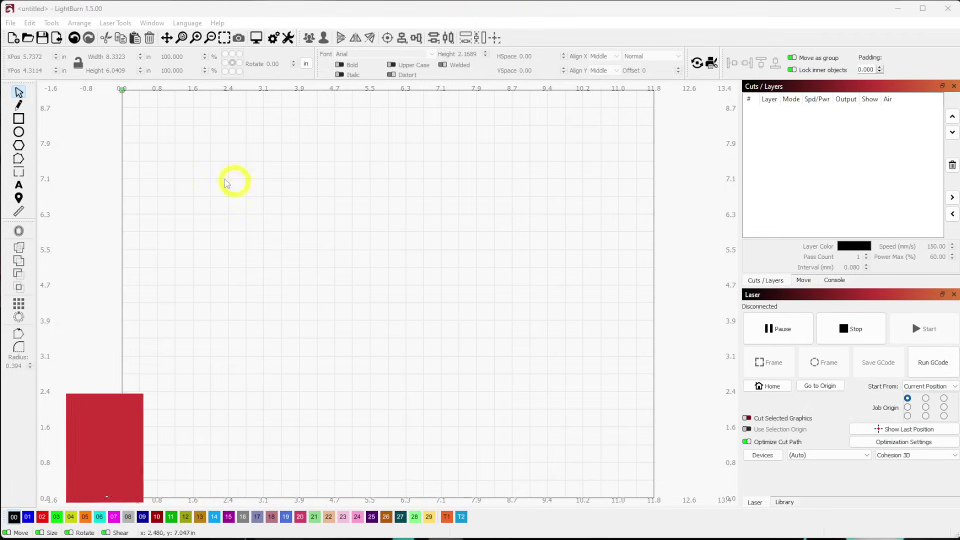
# Draw a hexagon about 4.61 in wide and 3.99 in high, and move it toward the middle of the workspace
pyautogui.click(18, 145)
pyautogui.moveTo(303, 191); pyautogui.dragTo(465, 379)
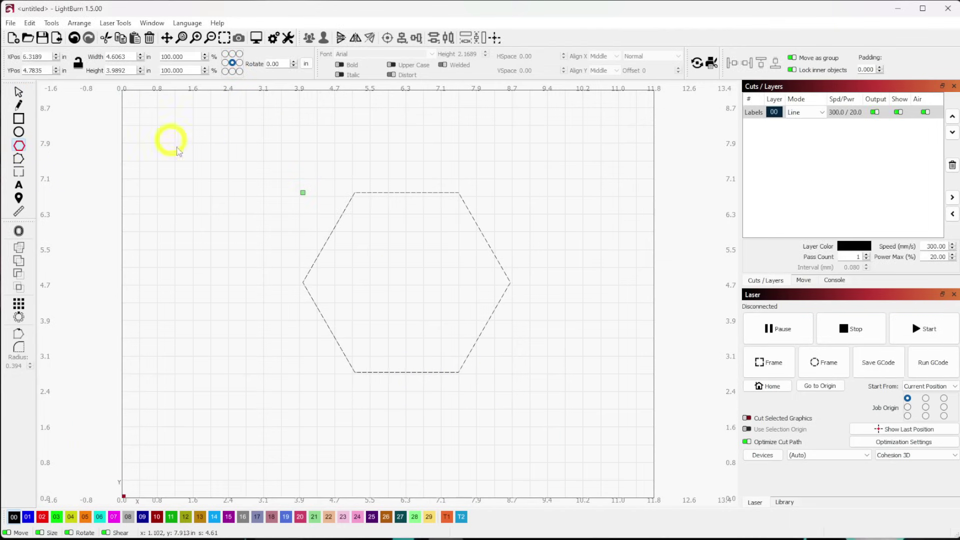
pyautogui.click(18, 93)
pyautogui.click(366, 185)
pyautogui.moveTo(394, 193); pyautogui.dragTo(345, 183)
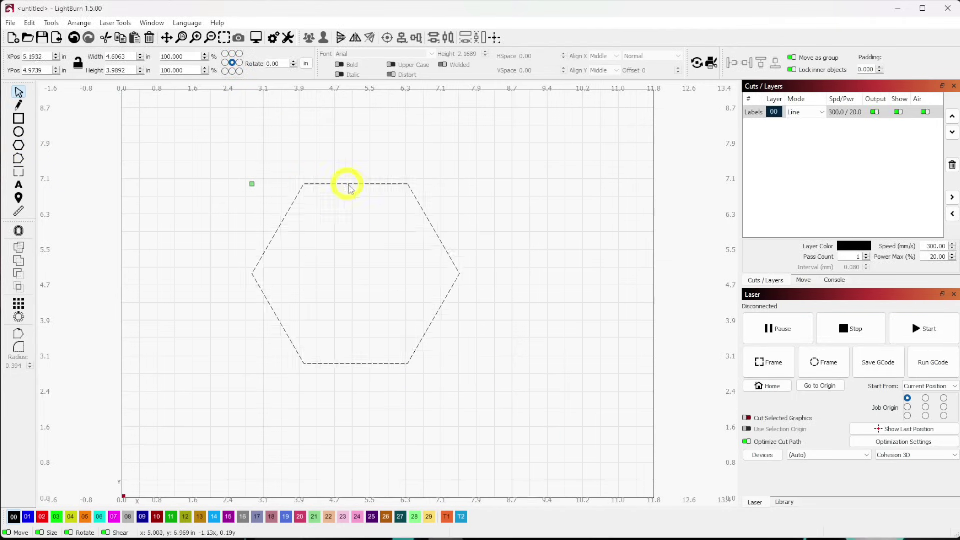
pyautogui.click(435, 277)
# Round the hexagon's two upper corners with the radius tool at 0.394 in
pyautogui.click(19, 347)
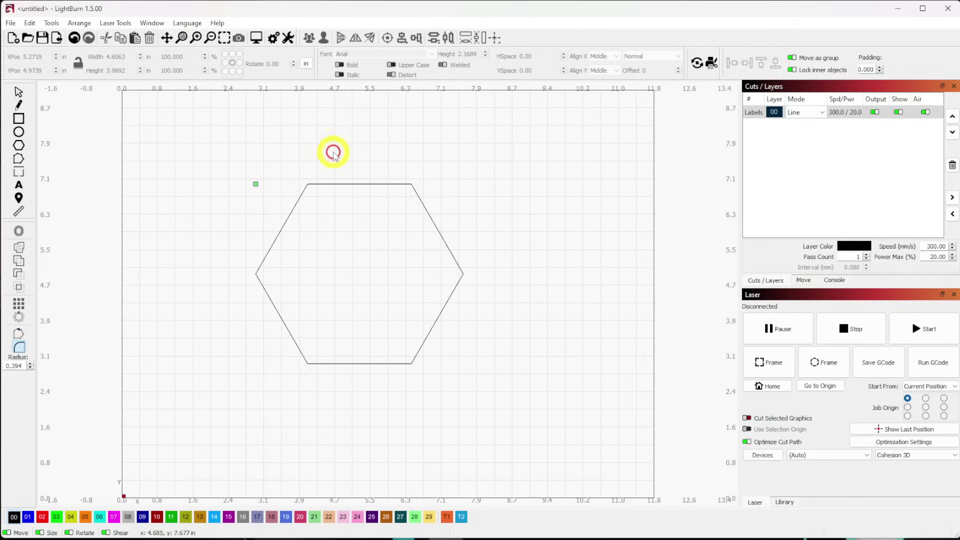
pyautogui.click(309, 186)
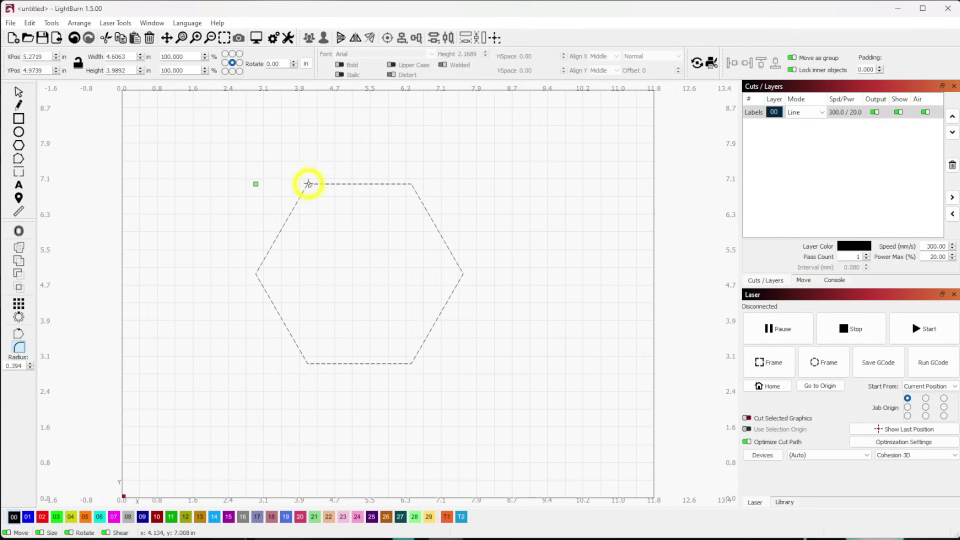
pyautogui.click(403, 198)
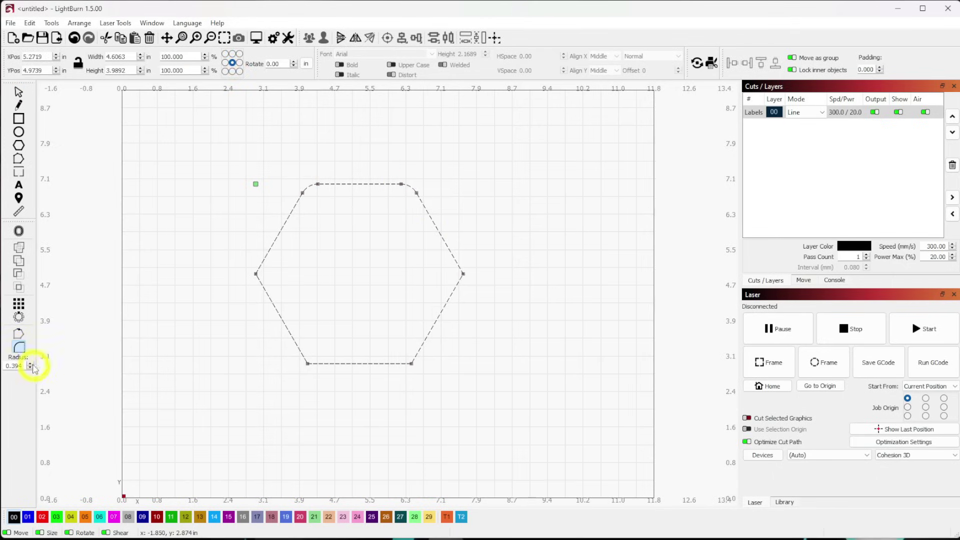
# Switch the units to millimetres, and round the hexagon's side and lower corners with a 10 mm radius
pyautogui.doubleClick(17, 366)
pyautogui.click(306, 64)
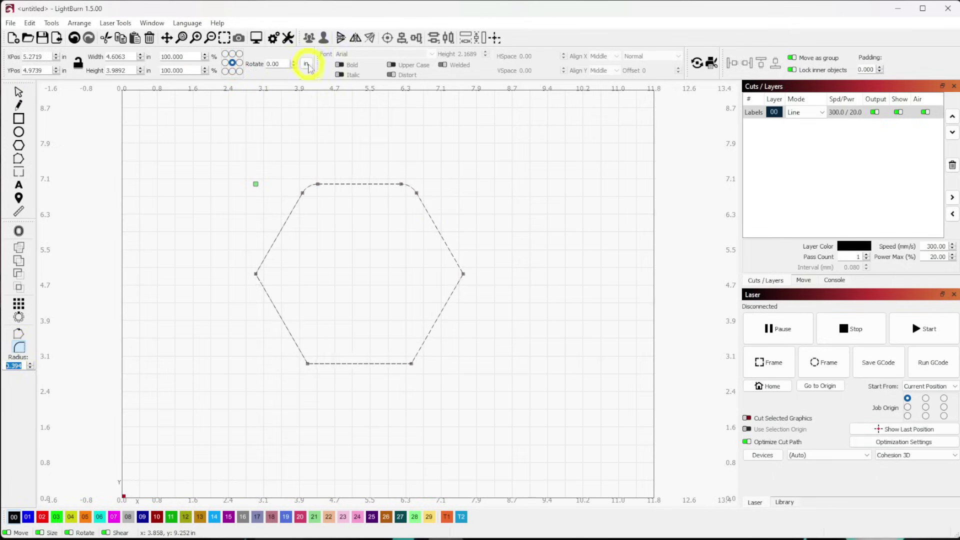
pyautogui.click(254, 273)
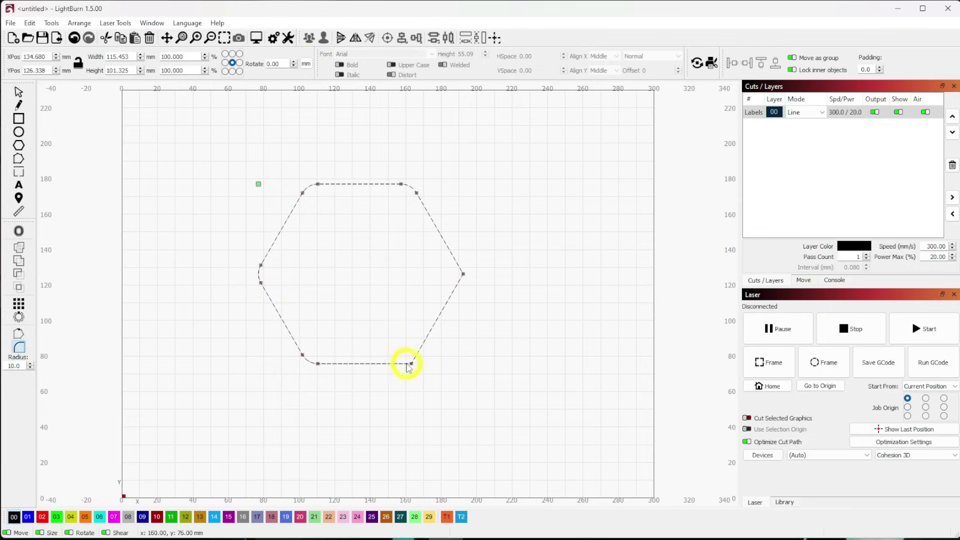
pyautogui.click(463, 275)
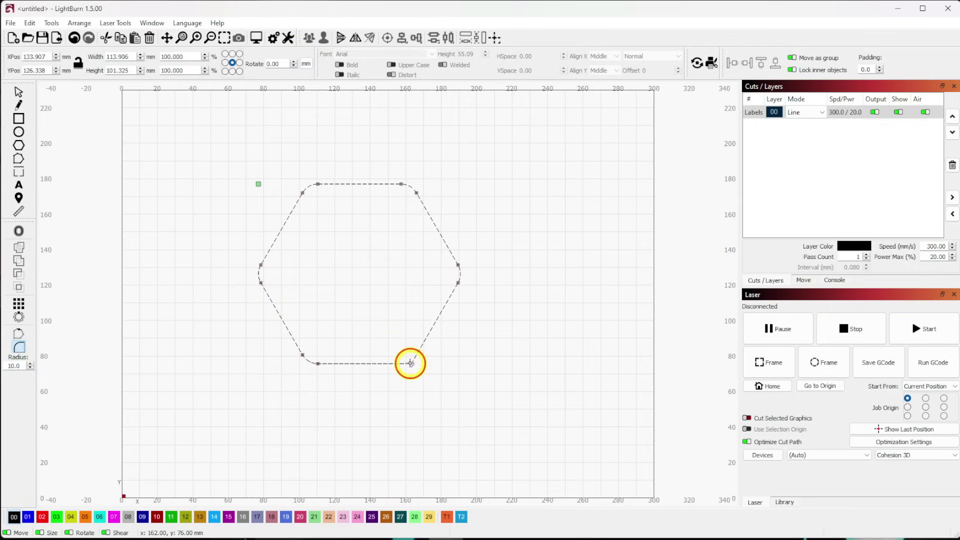
pyautogui.press('Escape')
pyautogui.press('Escape')
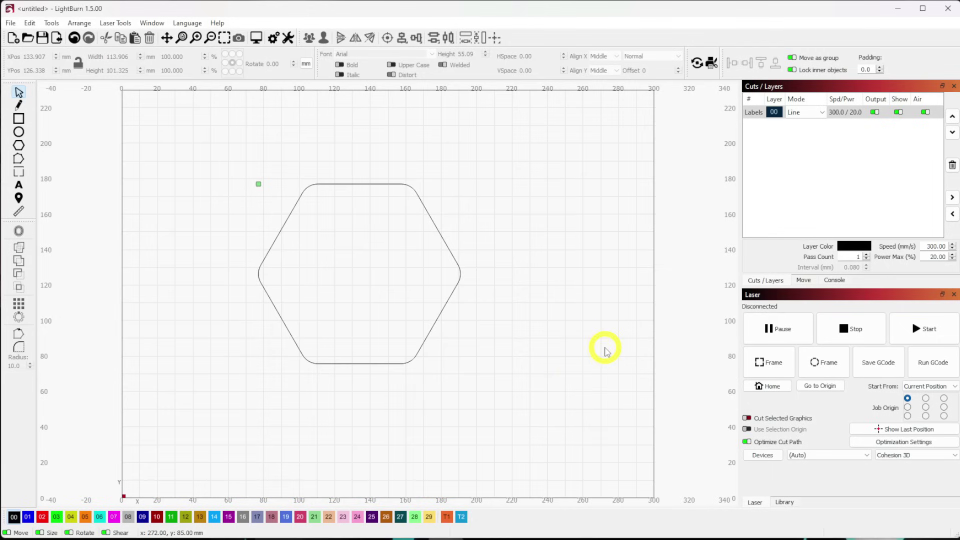
# Reselect the hexagon and remove the rounding from its upper-left corner with the radius tool
pyautogui.click(309, 187)
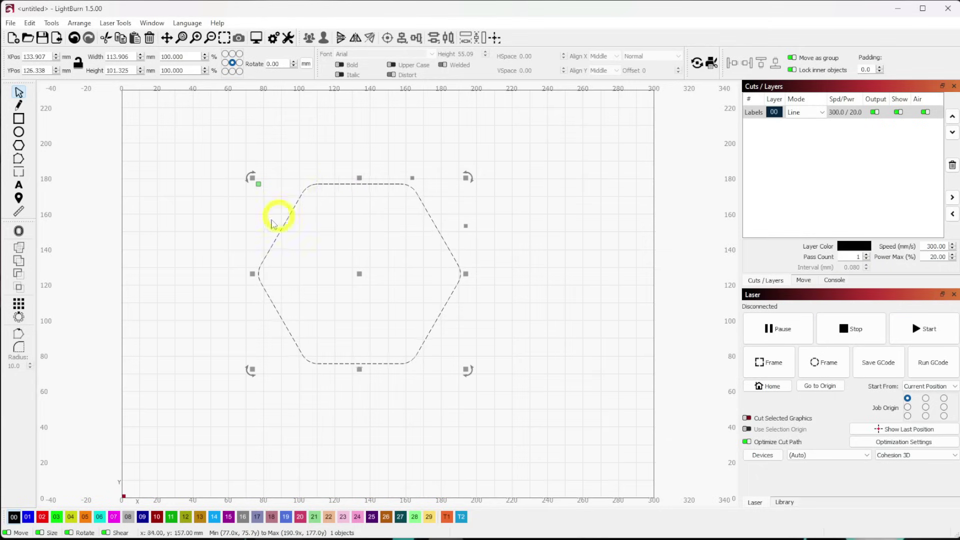
pyautogui.click(20, 347)
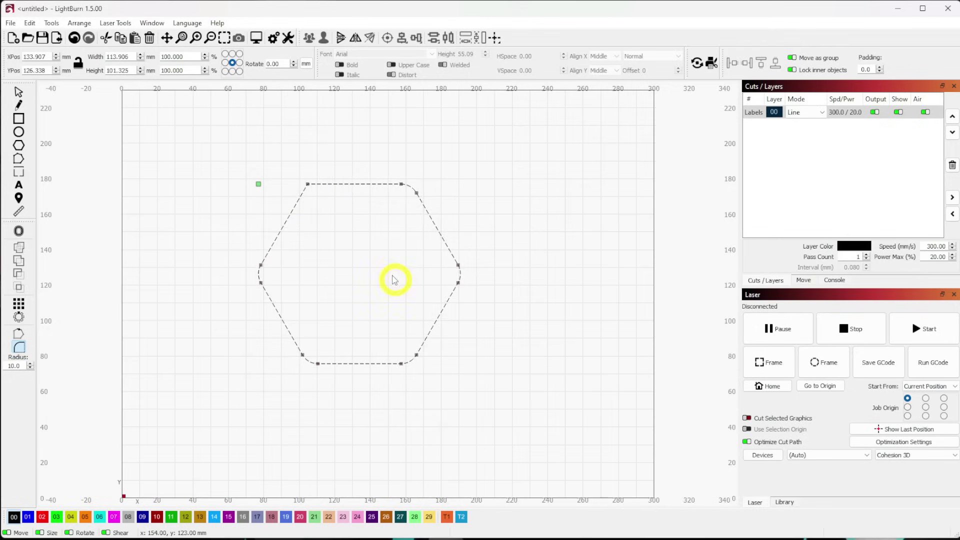
pyautogui.click(309, 185)
# Set the corner radius to 30 mm and round the hexagon's upper-left corner with it
pyautogui.scroll(10, 308, 185)
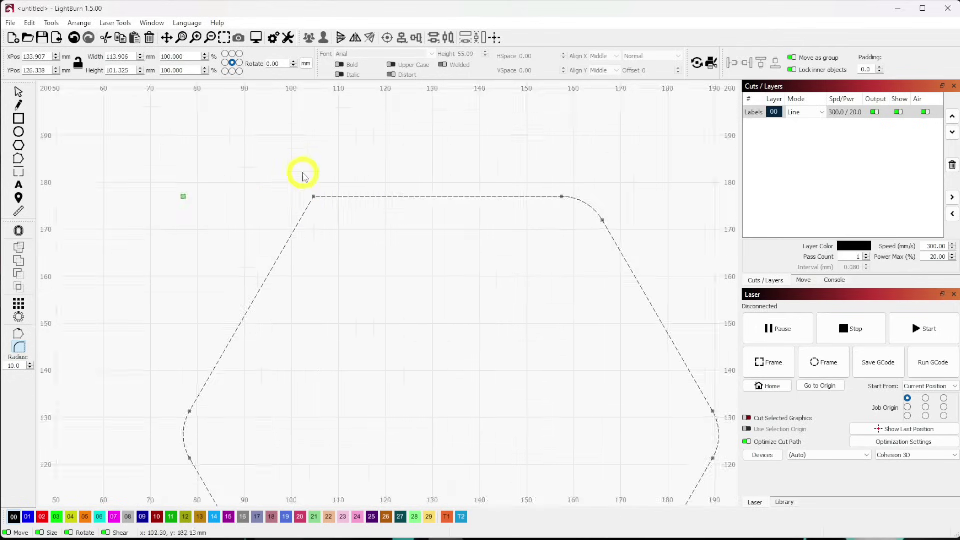
pyautogui.click(338, 237)
pyautogui.click(352, 265)
pyautogui.scroll(-2, 351, 267)
pyautogui.scroll(-6, 381, 291)
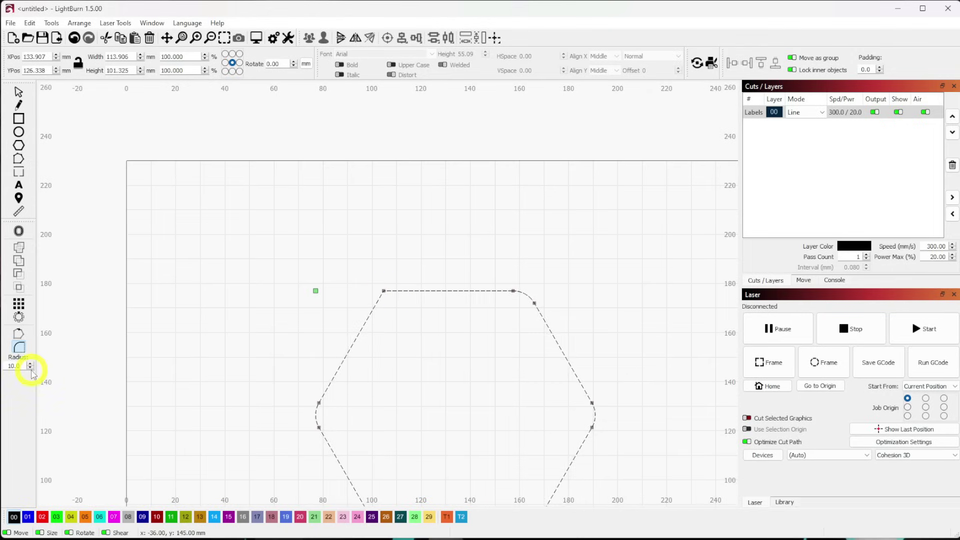
pyautogui.moveTo(21, 365); pyautogui.dragTo(3, 366)
pyautogui.write('30')
pyautogui.click(392, 304)
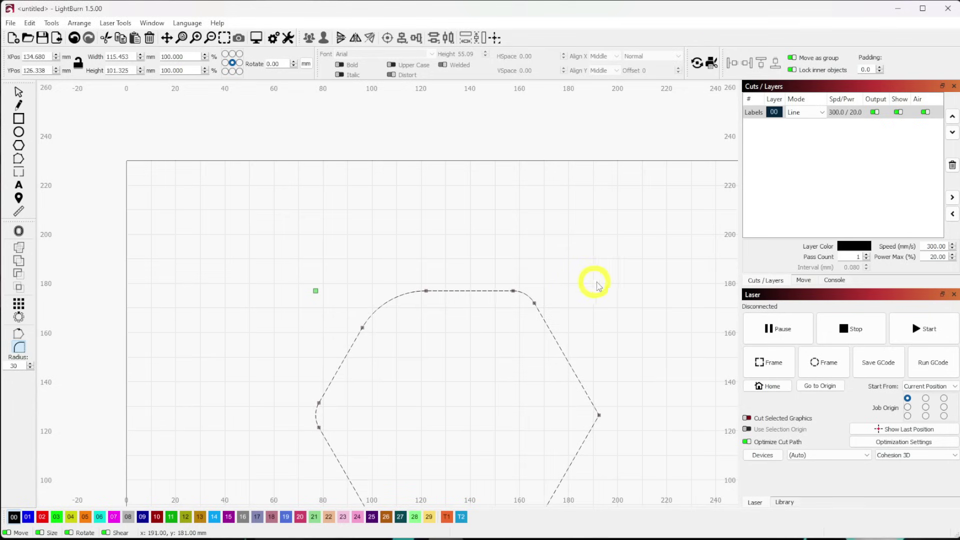
# Remove the rounding from the hexagon's upper-right corner with the radius tool, and deselect the hexagon
pyautogui.scroll(-1, 597, 292)
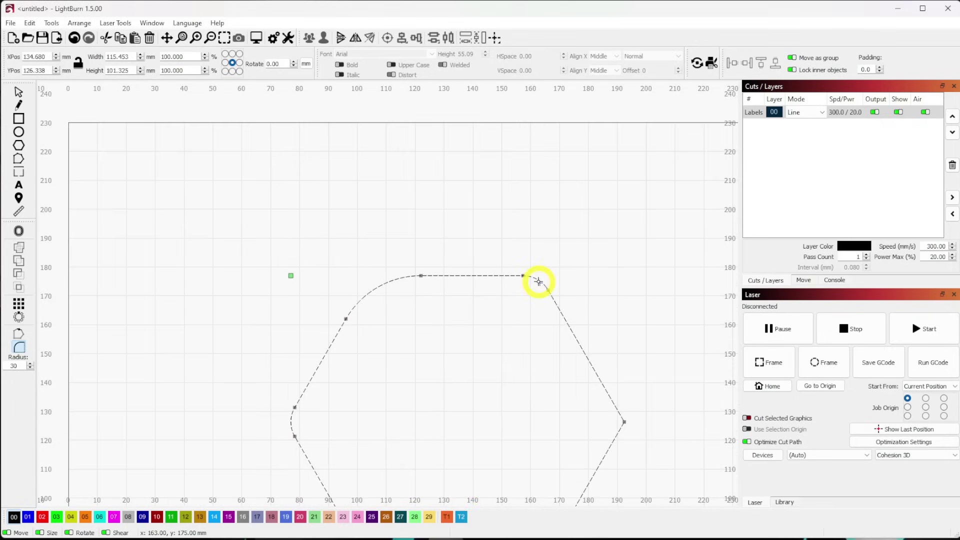
pyautogui.scroll(3, 542, 279)
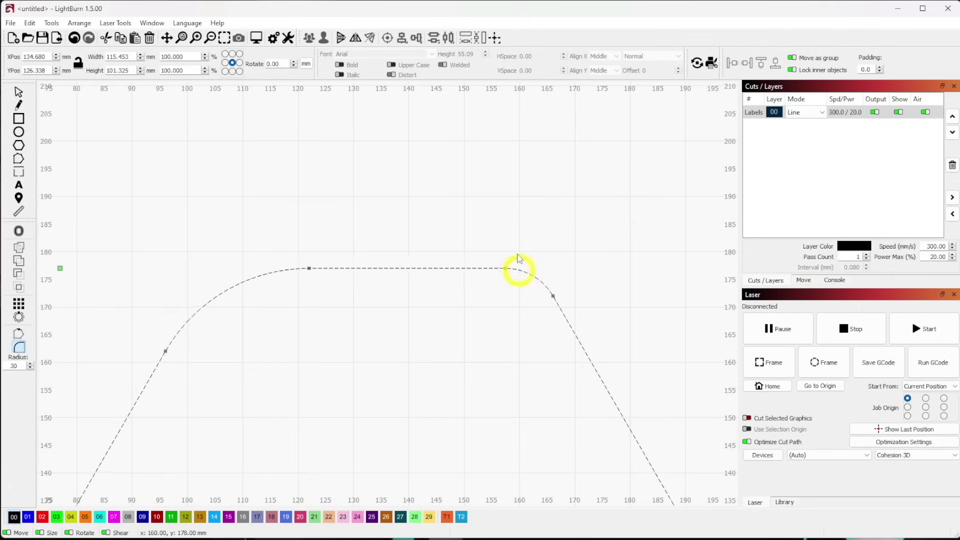
pyautogui.click(533, 278)
pyautogui.click(18, 347)
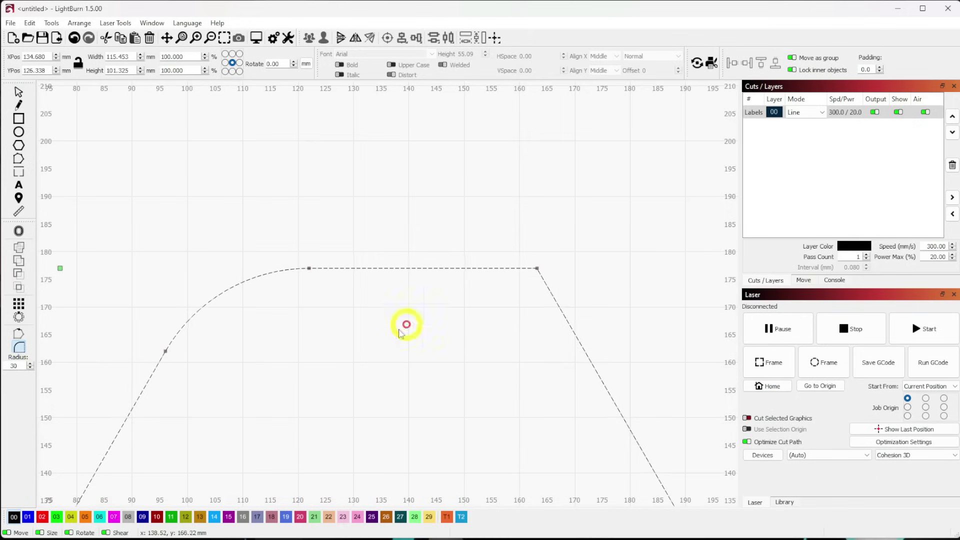
pyautogui.press('Escape')
pyautogui.scroll(-5, 586, 287)
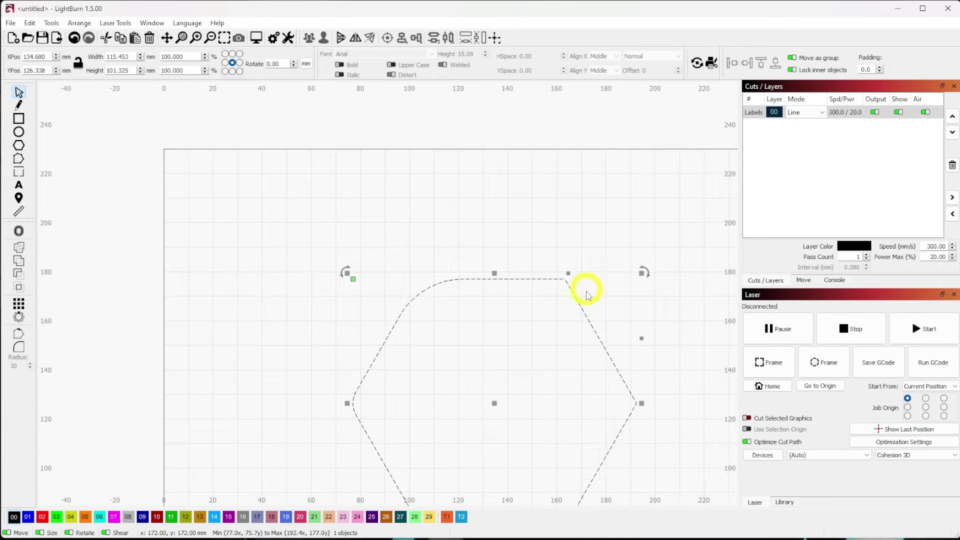
pyautogui.moveTo(663, 401); pyautogui.dragTo(579, 303)
pyautogui.click(578, 303)
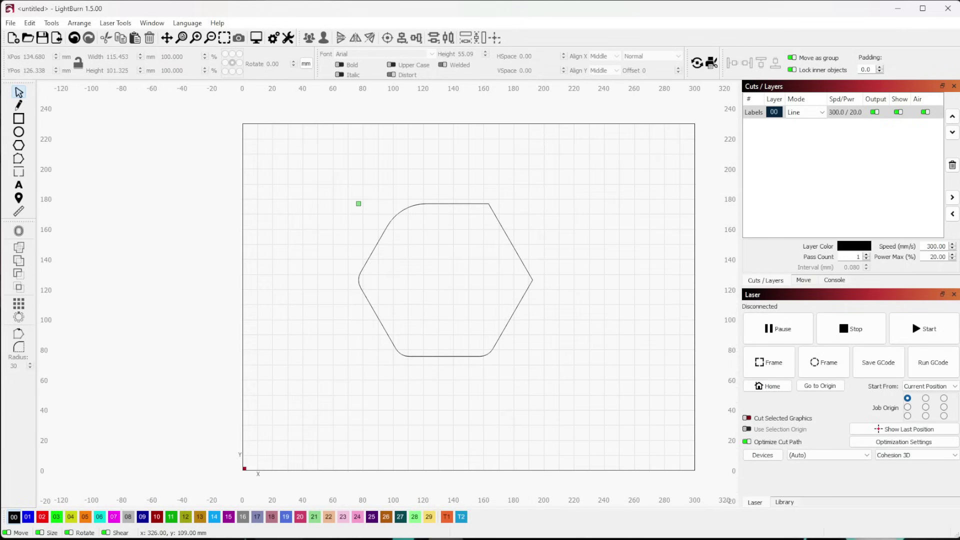
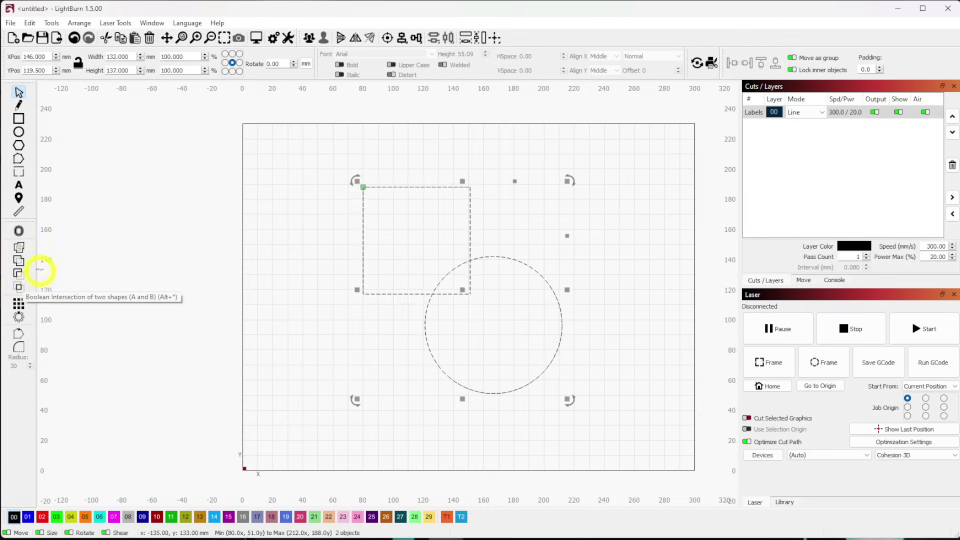
# Try Boolean Union and Boolean Difference on the overlapping square and circle, undoing each result
pyautogui.click(20, 265)
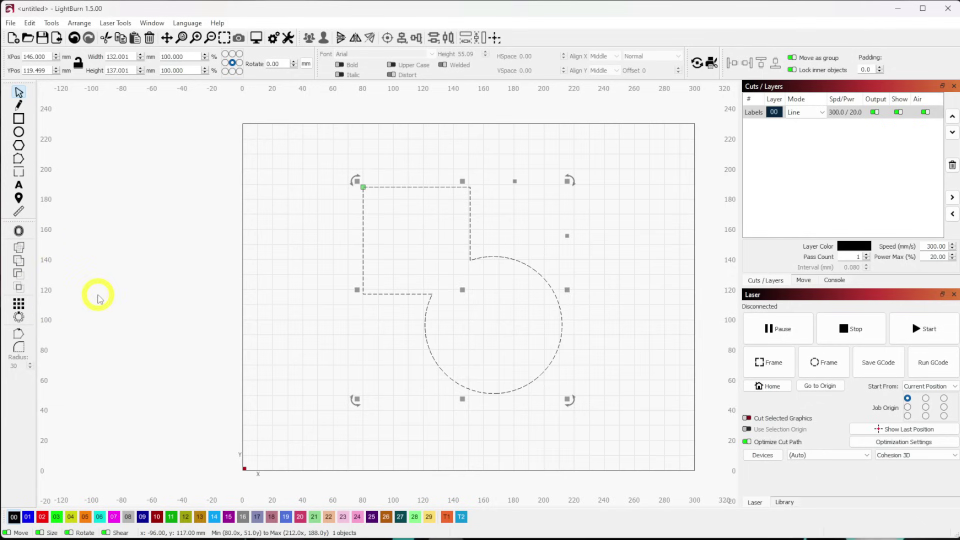
pyautogui.hotkey('ctrl', 'z')
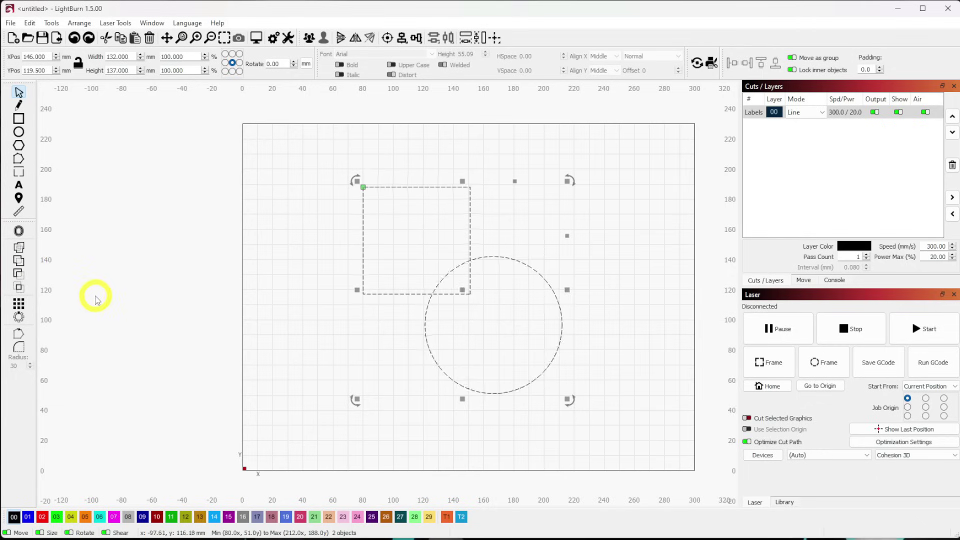
pyautogui.click(19, 275)
pyautogui.hotkey('ctrl', 'z')
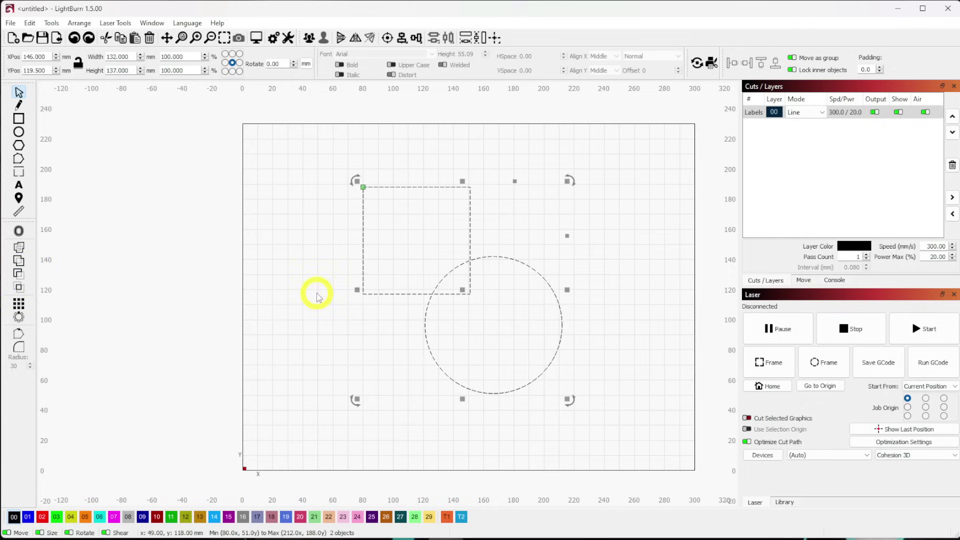
# Open the Boolean Assistant for the square and circle, and preview the Union and Intersection results
pyautogui.click(52, 25)
pyautogui.click(118, 232)
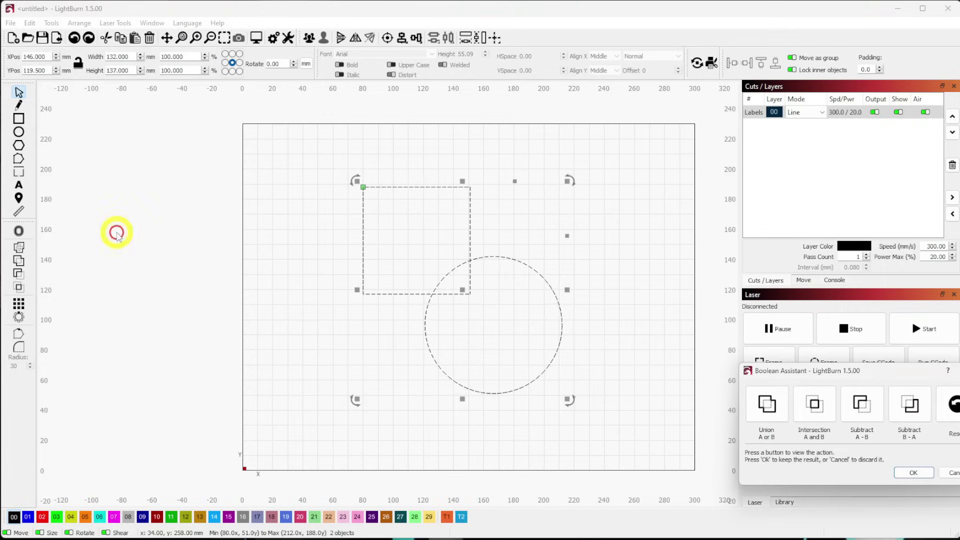
pyautogui.moveTo(833, 369); pyautogui.dragTo(722, 384)
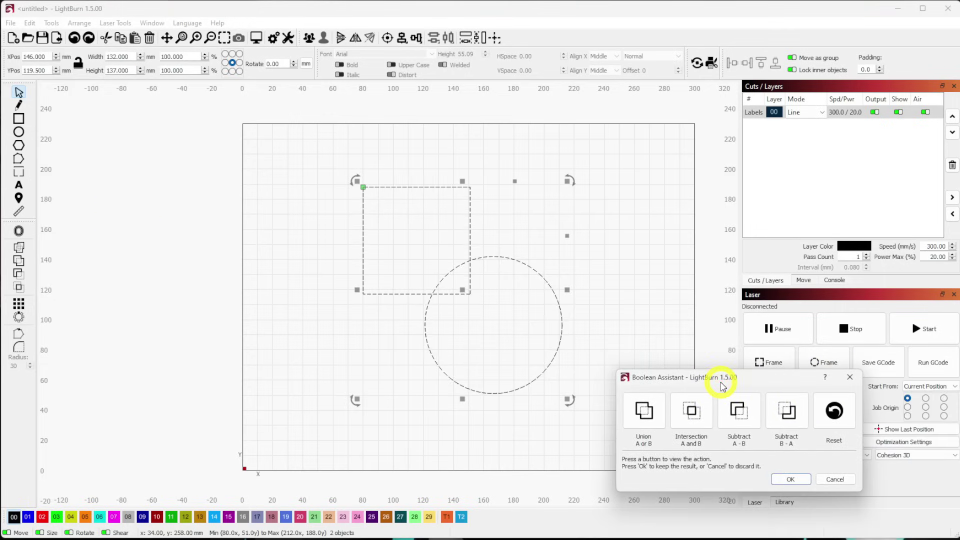
pyautogui.click(644, 409)
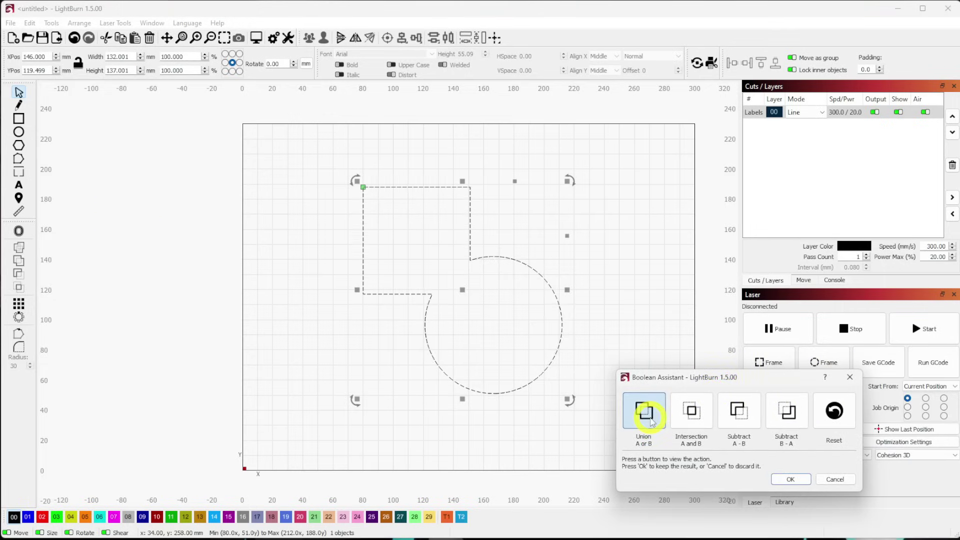
pyautogui.click(691, 409)
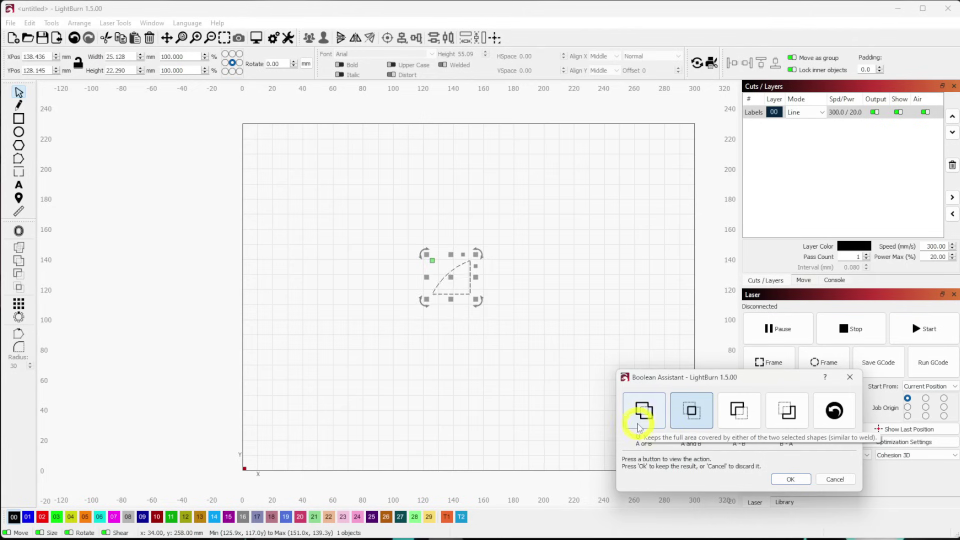
pyautogui.click(644, 409)
pyautogui.click(691, 411)
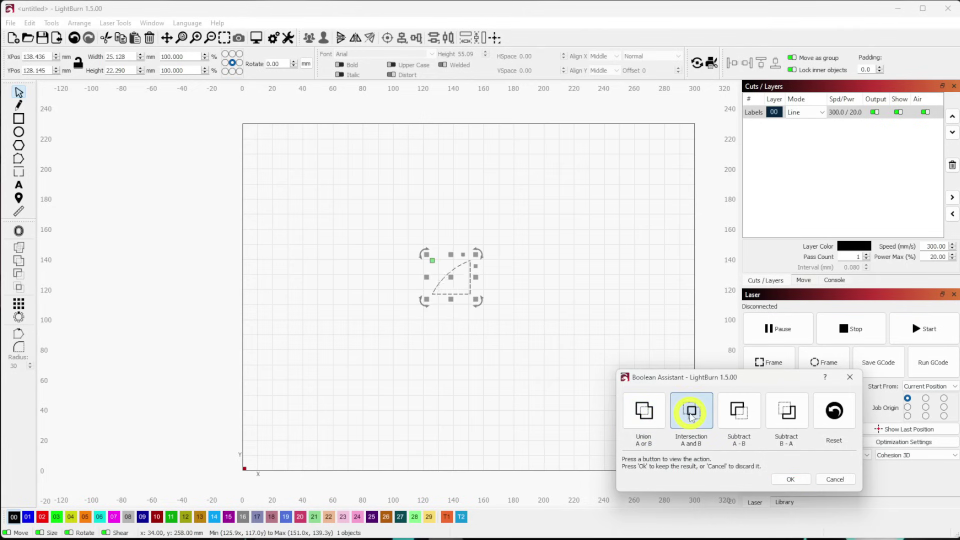
# Compare the Boolean previews of the square and circle, apply Subtract A - B, and undo it
pyautogui.click(738, 416)
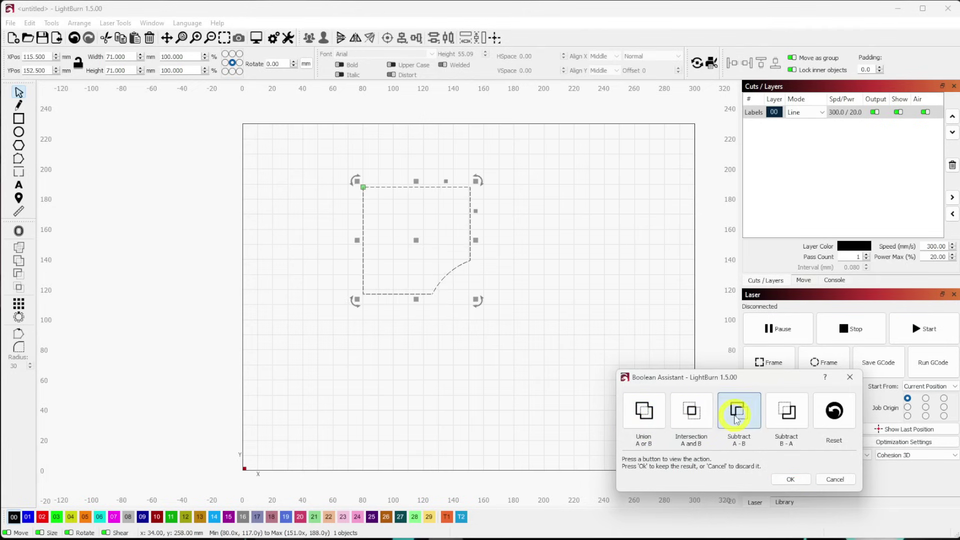
pyautogui.click(789, 417)
pyautogui.click(692, 411)
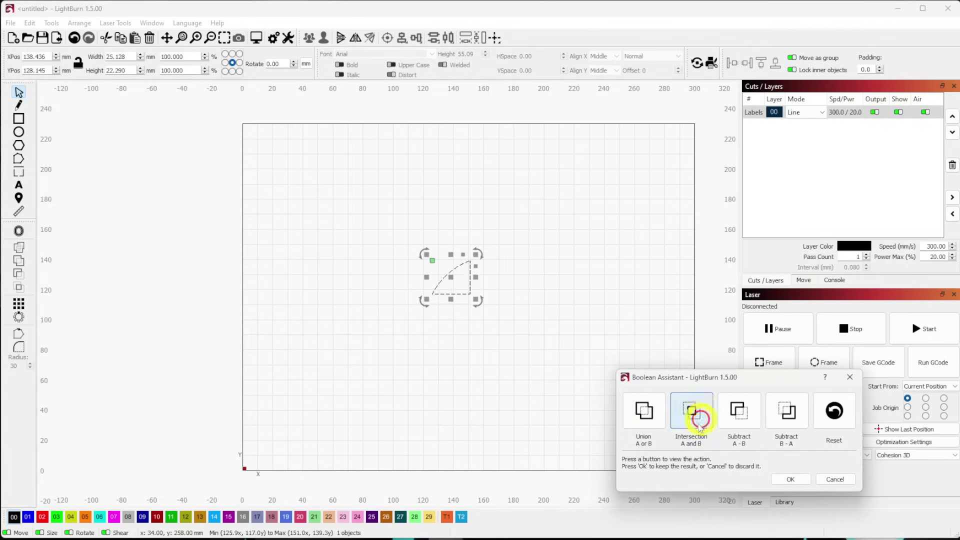
pyautogui.click(643, 411)
pyautogui.click(742, 417)
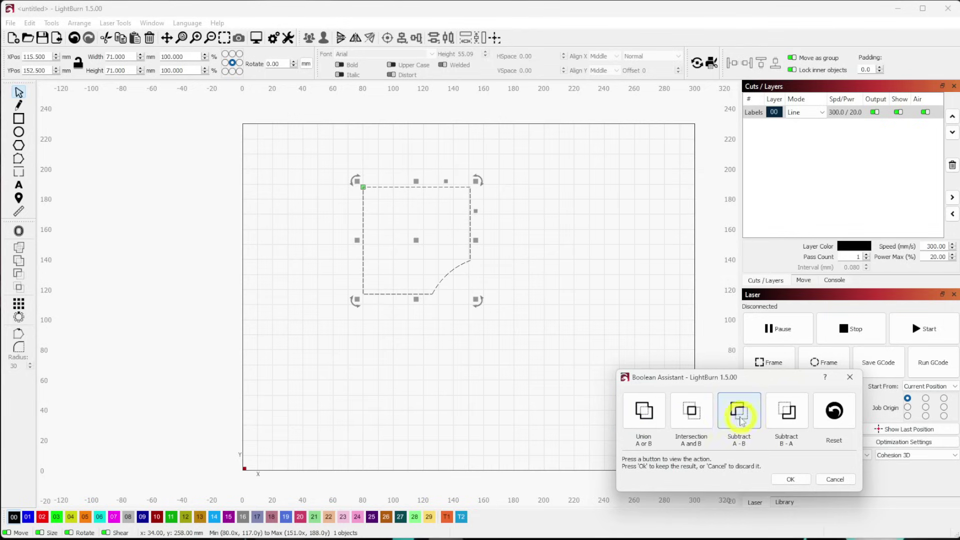
pyautogui.click(790, 479)
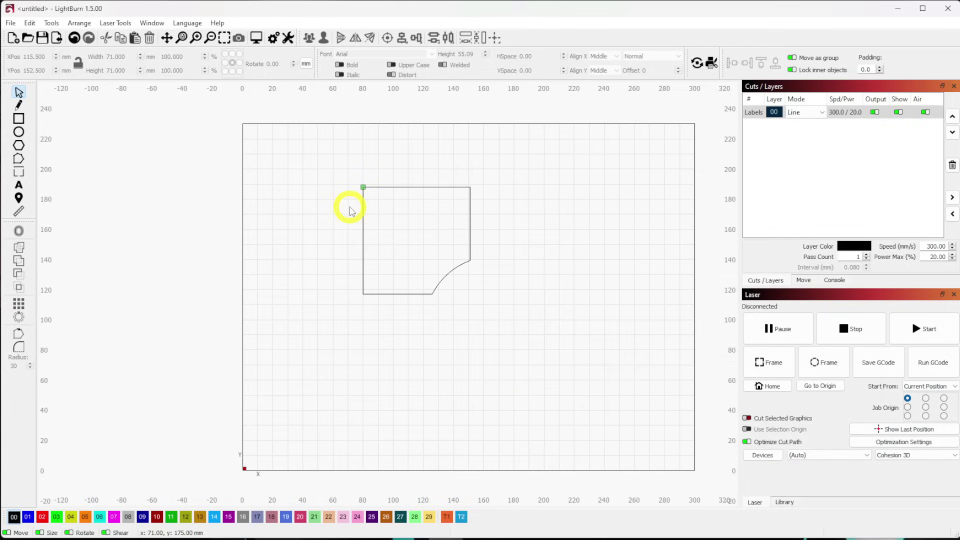
pyautogui.hotkey('ctrl', 'a')
pyautogui.hotkey('ctrl', 'z')
# Reopen the Boolean Assistant for both shapes and preview Union, Intersection, Subtract B - A and Subtract A - B
pyautogui.click(52, 23)
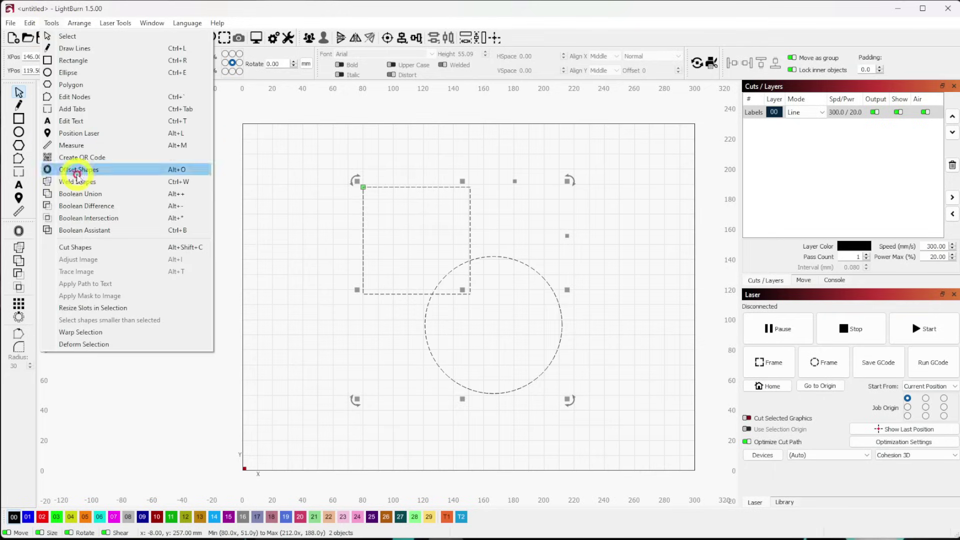
pyautogui.click(83, 229)
pyautogui.click(645, 410)
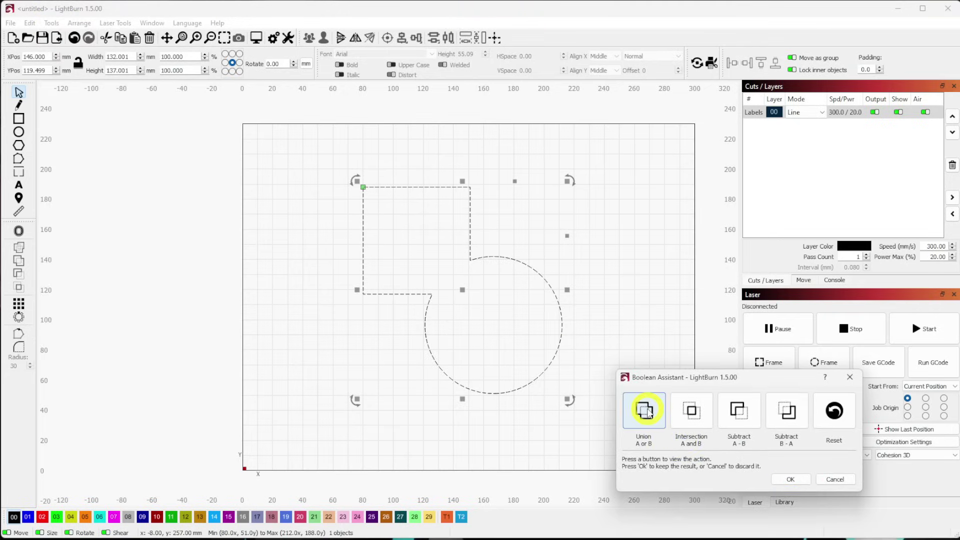
pyautogui.click(693, 411)
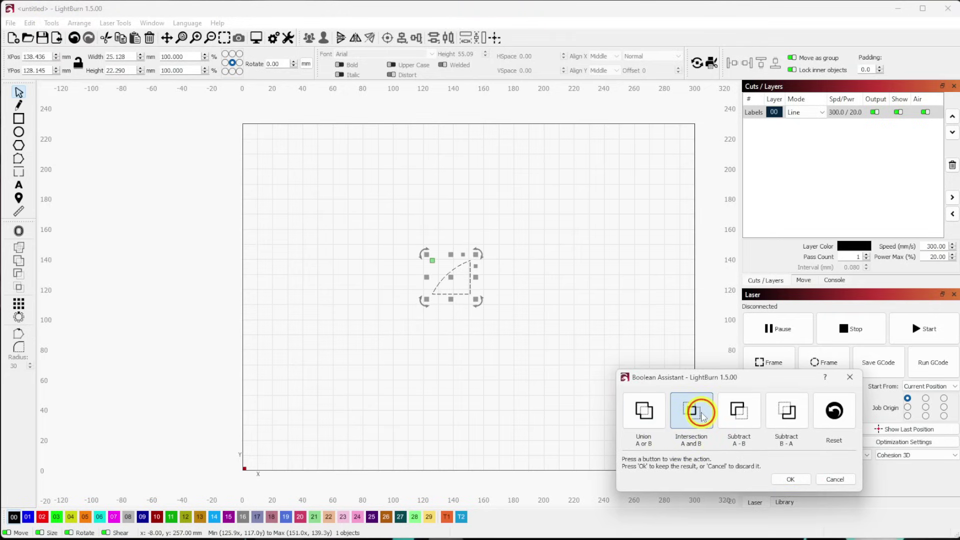
pyautogui.click(786, 411)
pyautogui.click(740, 413)
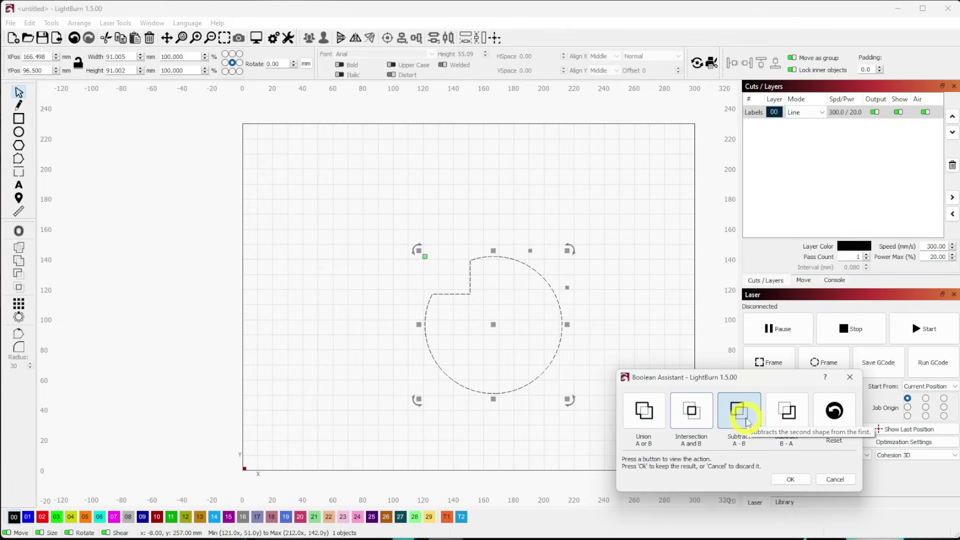
# Compare both Subtract previews with Intersection and Union, and reset the square and circle to their original outlines
pyautogui.click(703, 411)
pyautogui.click(739, 410)
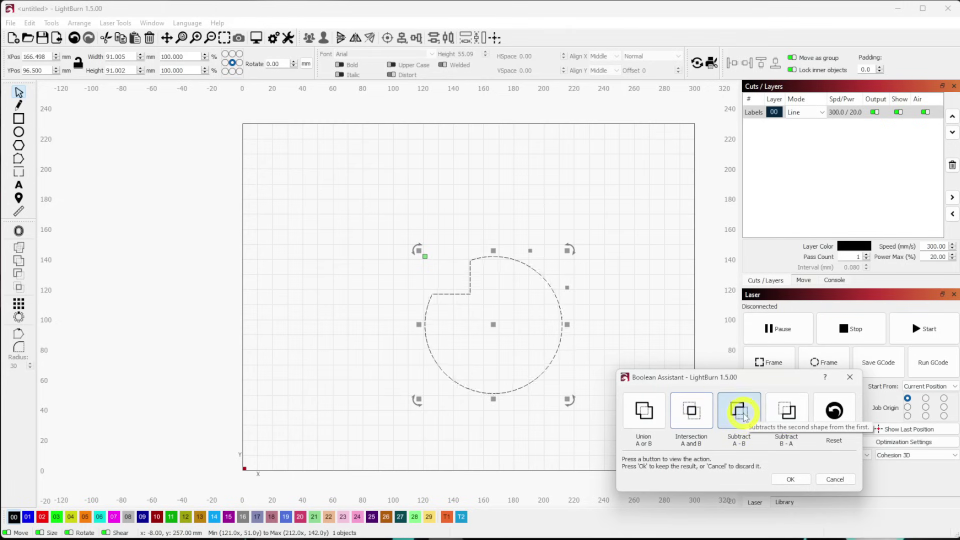
pyautogui.click(788, 411)
pyautogui.click(739, 420)
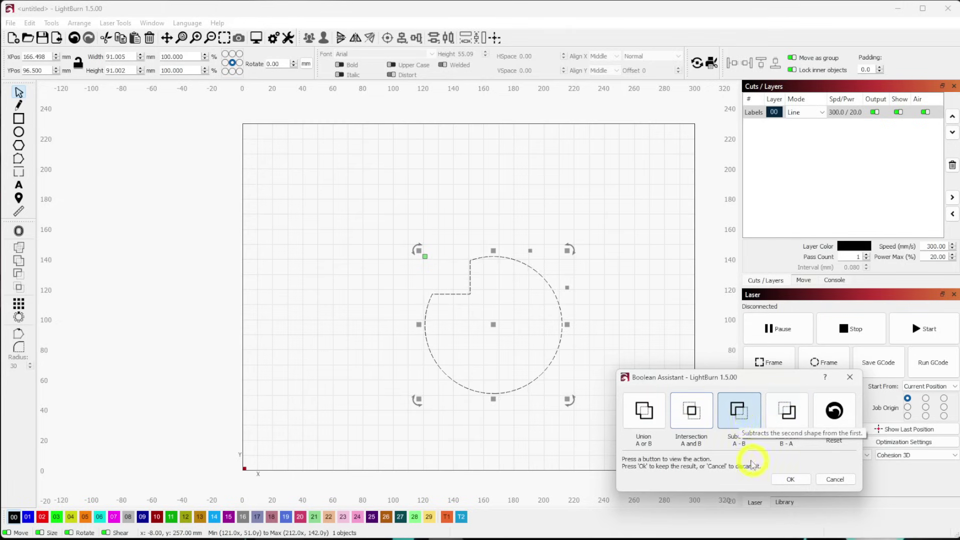
pyautogui.click(787, 417)
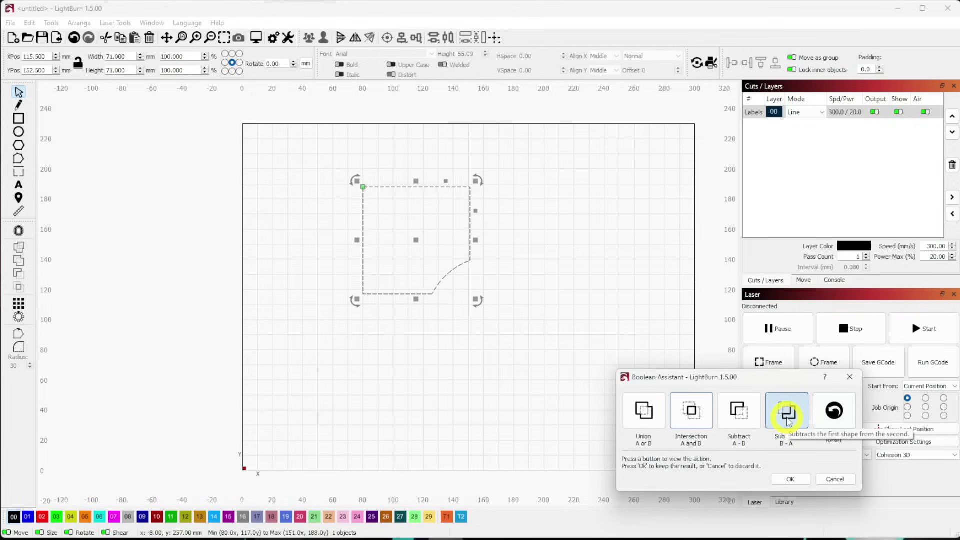
pyautogui.click(739, 411)
pyautogui.click(691, 411)
pyautogui.click(643, 409)
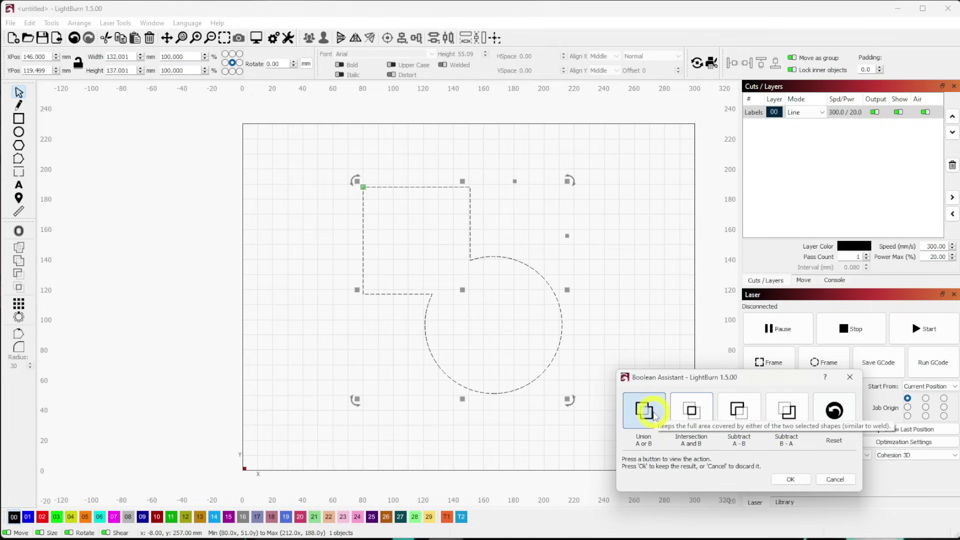
pyautogui.click(687, 410)
pyautogui.click(833, 414)
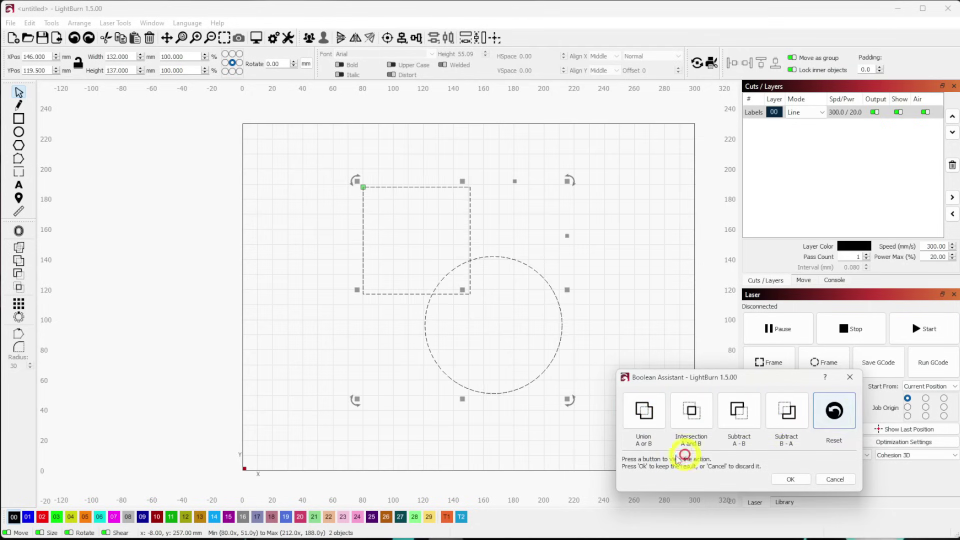
# Preview Union, Intersection and Subtract A - B once more, and close the Boolean Assistant without keeping a result
pyautogui.click(643, 410)
pyautogui.click(691, 411)
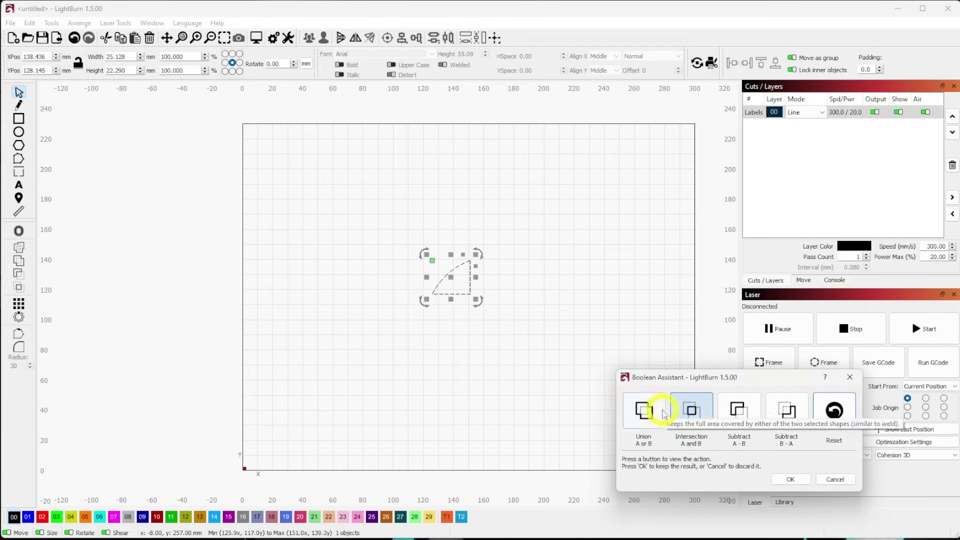
pyautogui.click(644, 410)
pyautogui.click(691, 411)
pyautogui.click(739, 411)
pyautogui.click(645, 410)
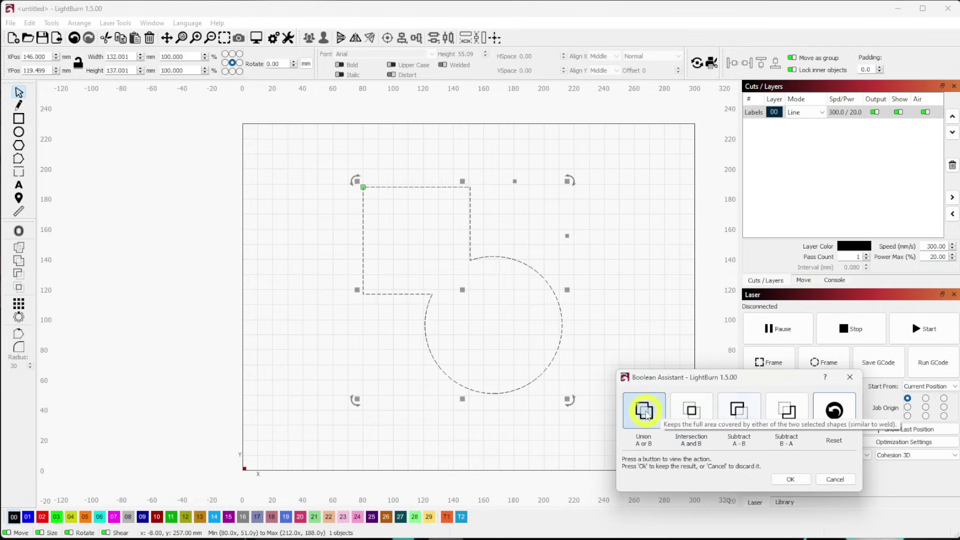
pyautogui.press('Escape')
# Delete the square and the circle from the workspace
pyautogui.moveTo(639, 429); pyautogui.dragTo(299, 153)
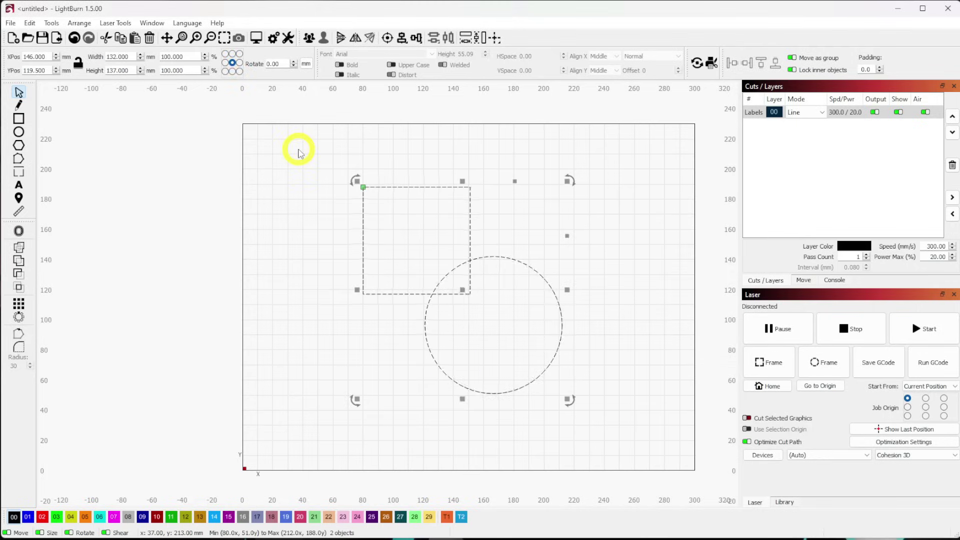
pyautogui.press('Delete')
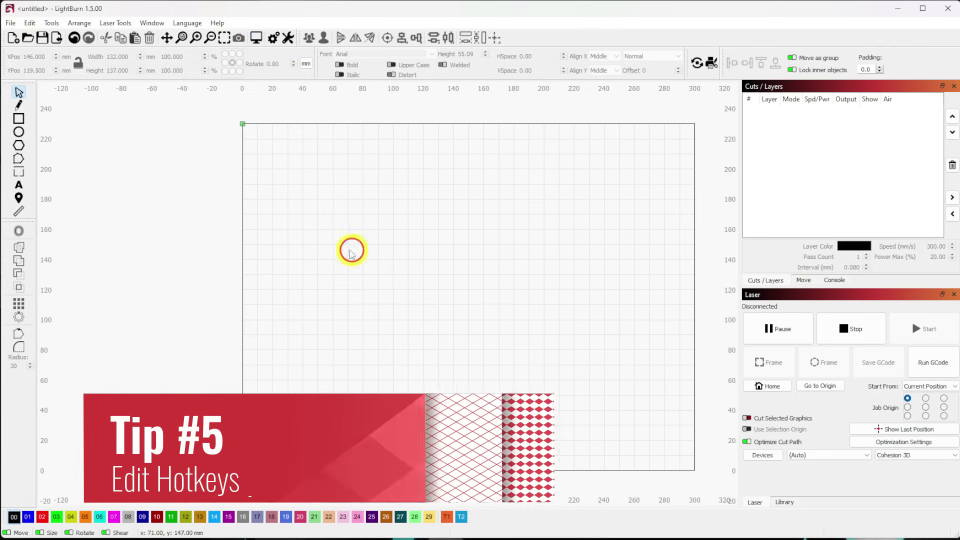
# Paste the DANGER LASER sign image from the clipboard history and trace it with the preset trace settings
pyautogui.press('super+v')
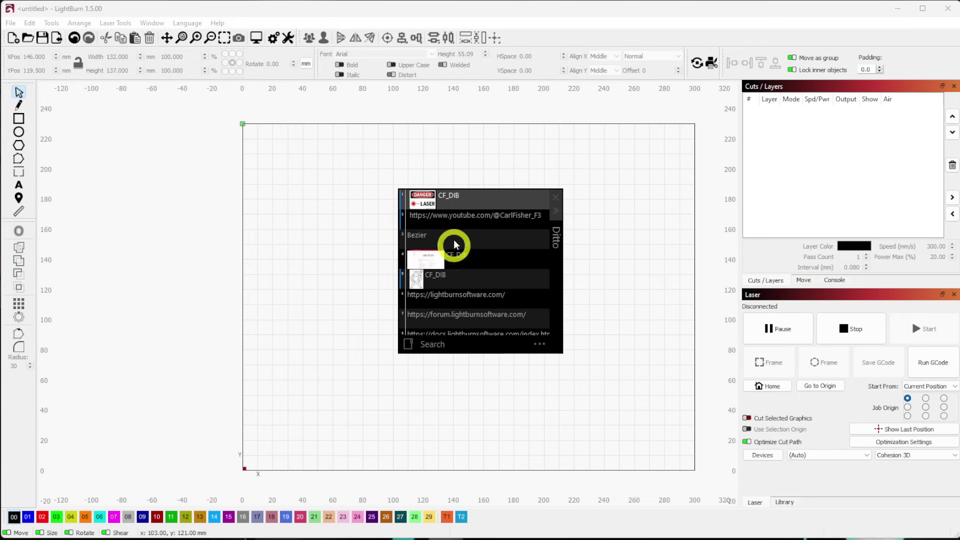
pyautogui.click(454, 200)
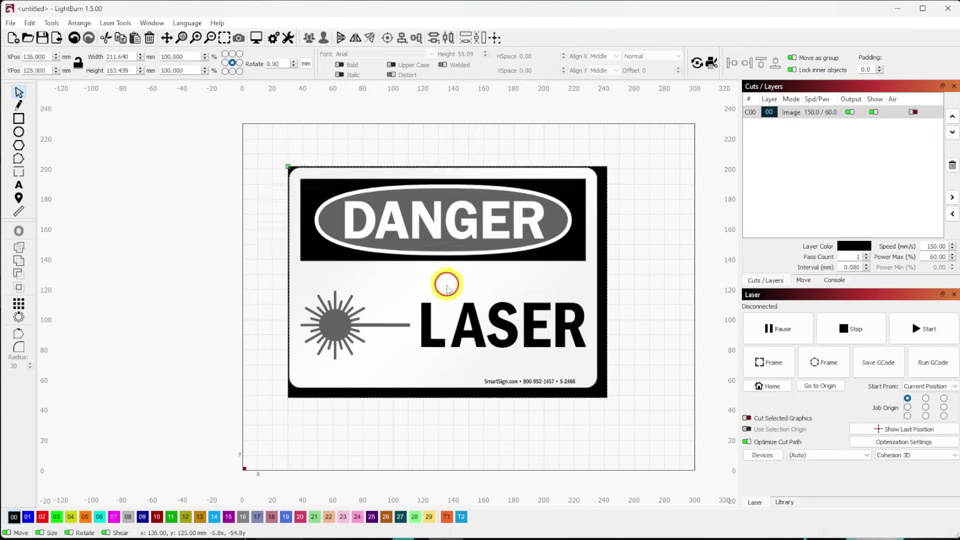
pyautogui.hotkey('alt', 't')
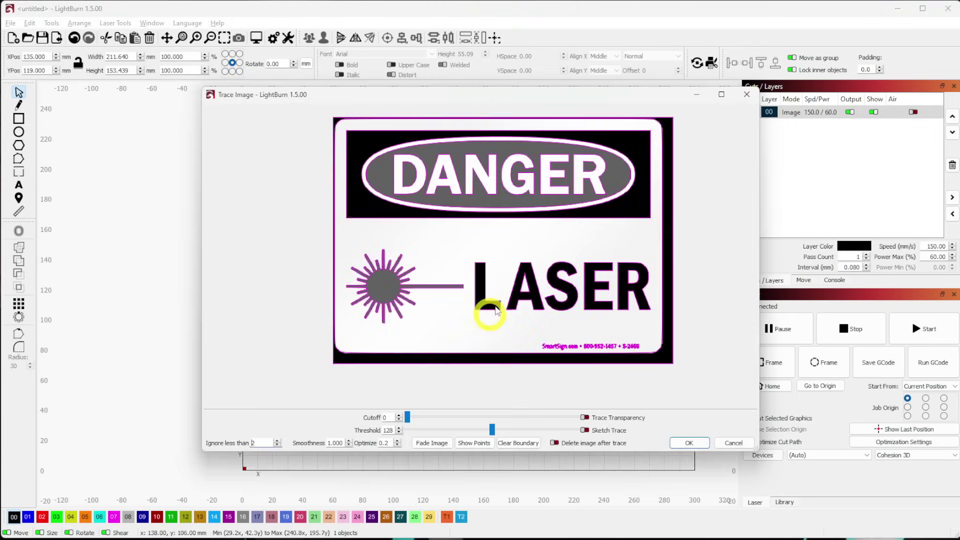
pyautogui.click(689, 443)
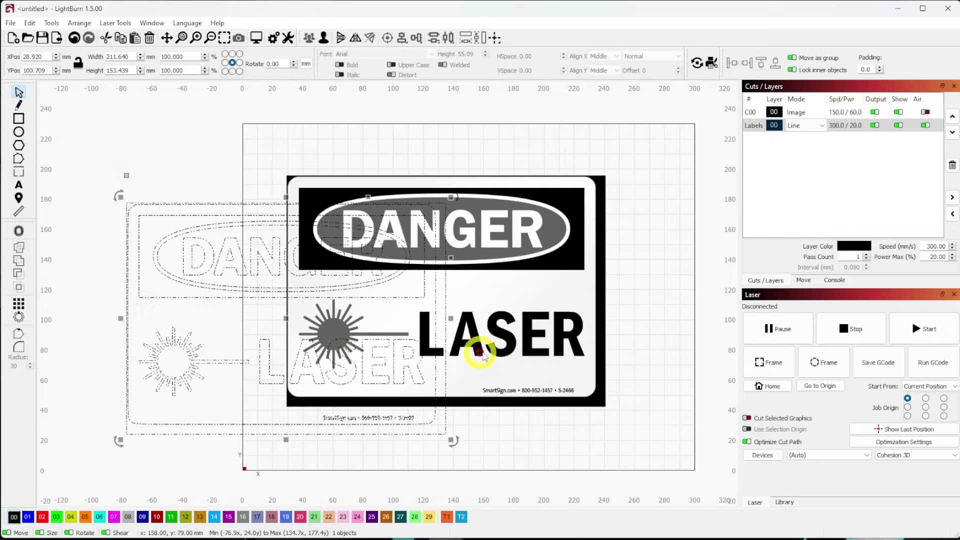
# Delete the original DANGER LASER image and its traced outlines from the workspace
pyautogui.press('Delete')
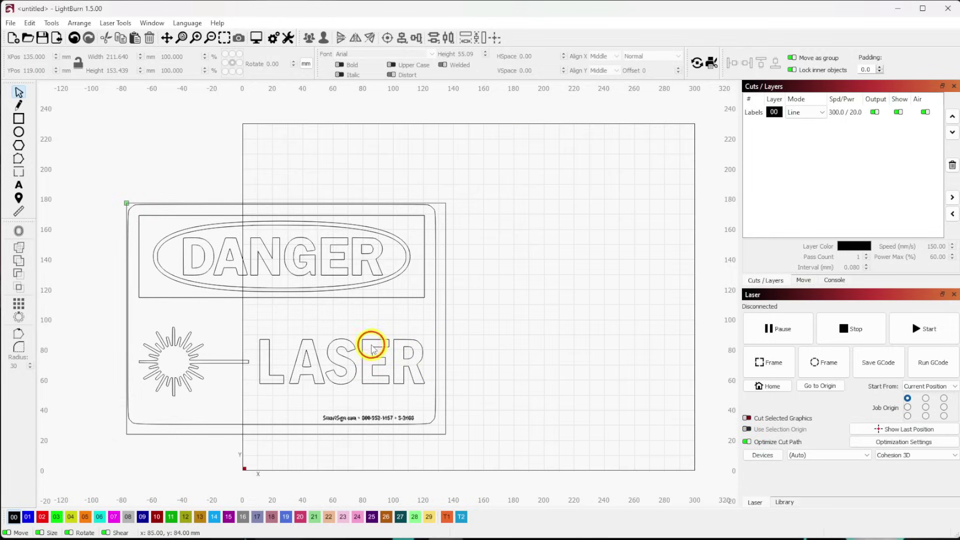
pyautogui.press('Delete')
pyautogui.scroll(-3, 371, 326)
pyautogui.scroll(15, 381, 316)
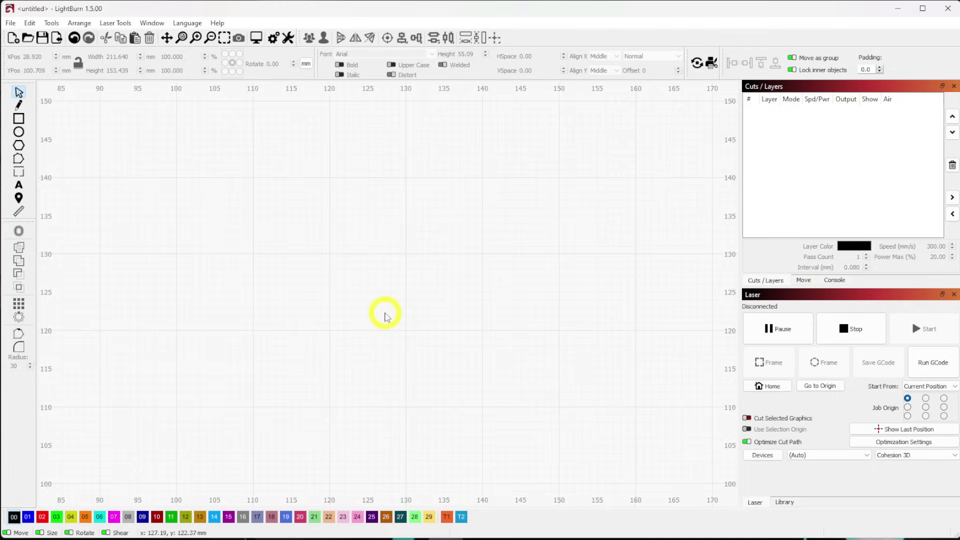
pyautogui.hotkey('ctrl', 'shift', 'a')
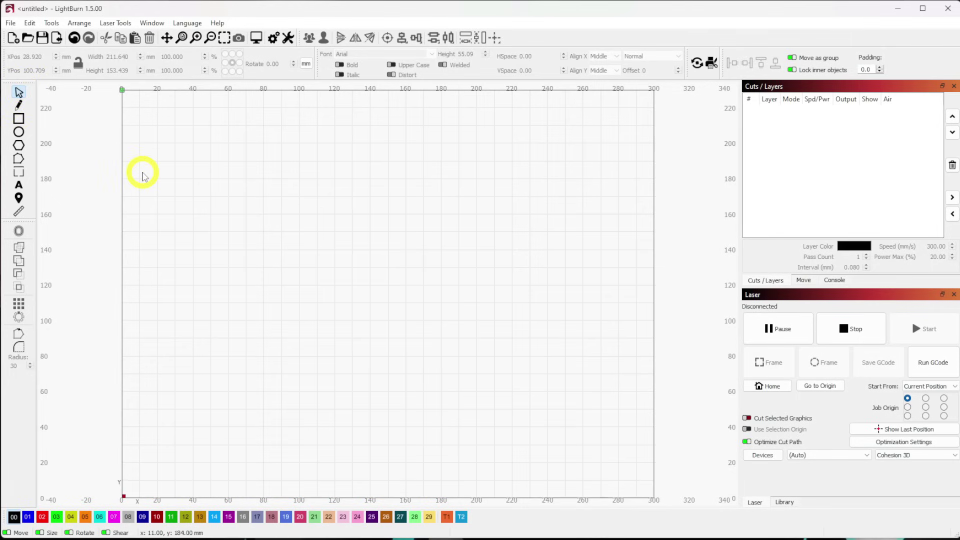
# Open the Hotkey Editor and view the commands of the Arrange Menu, Docking Toolbar and Color Palette Toolbar
pyautogui.click(12, 23)
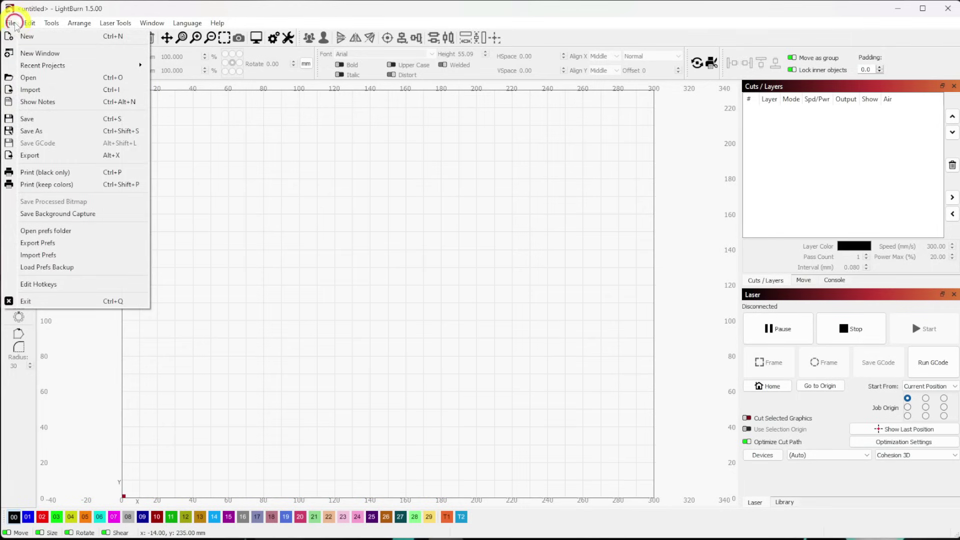
pyautogui.click(79, 286)
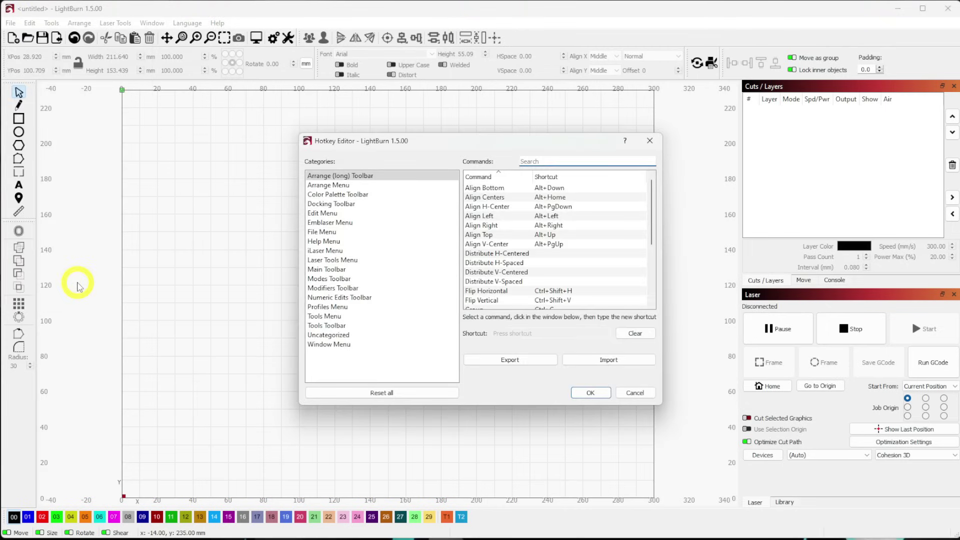
pyautogui.click(363, 186)
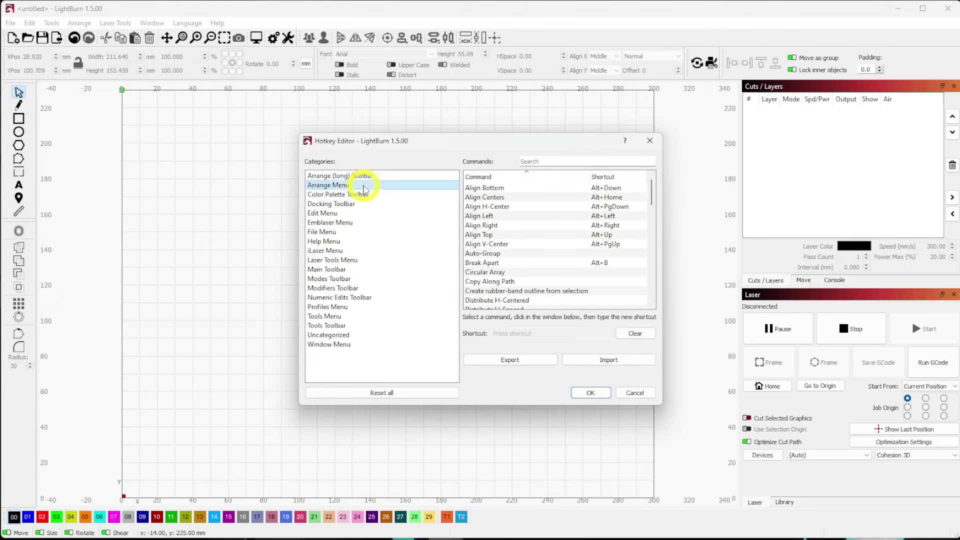
pyautogui.click(368, 203)
pyautogui.click(365, 195)
# Search the hotkey commands for "start" and clear the search
pyautogui.click(594, 162)
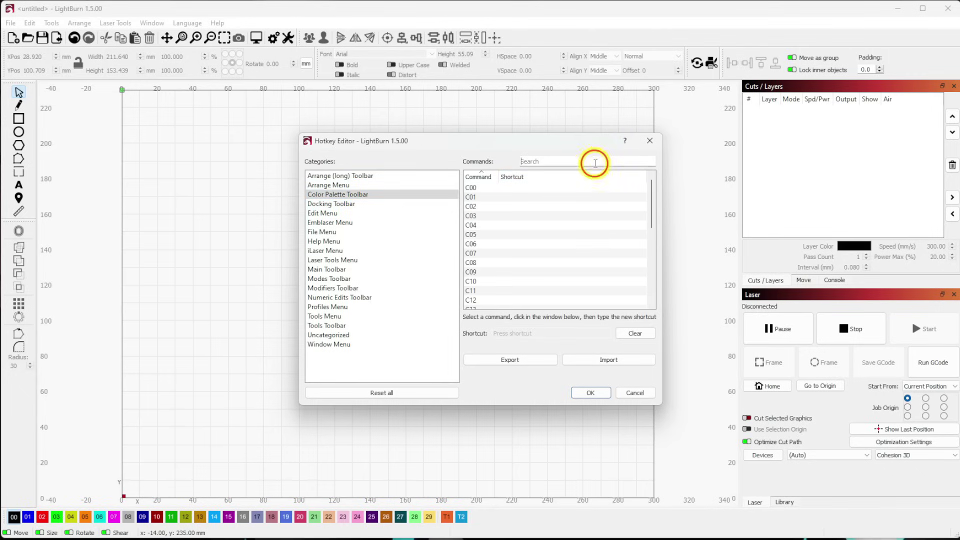
pyautogui.write('2')
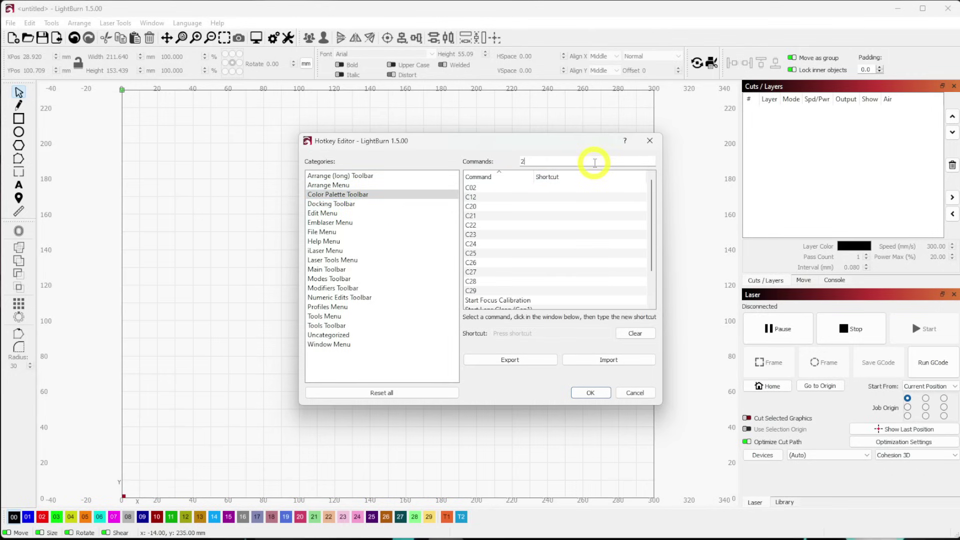
pyautogui.write(' st')
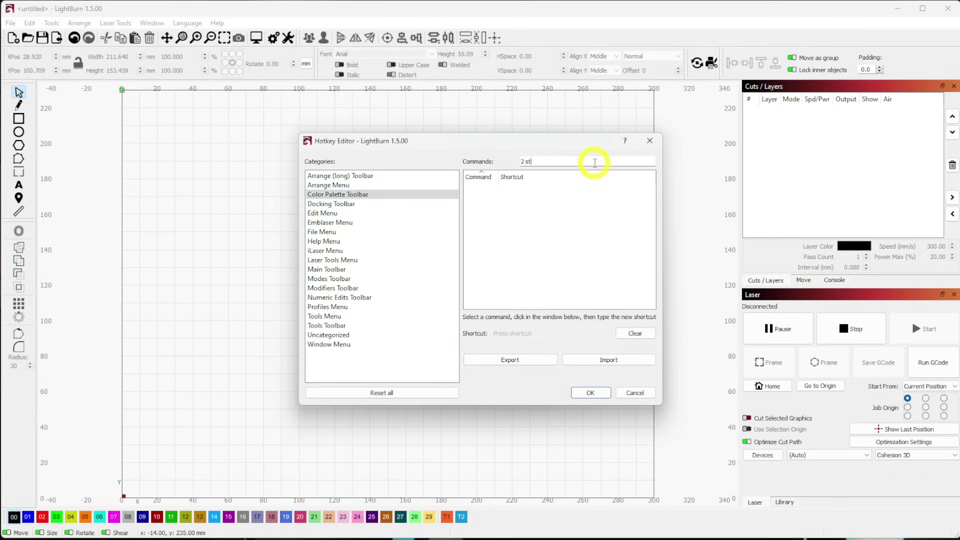
pyautogui.press('BackSpace')
pyautogui.press('BackSpace')
pyautogui.write('start')
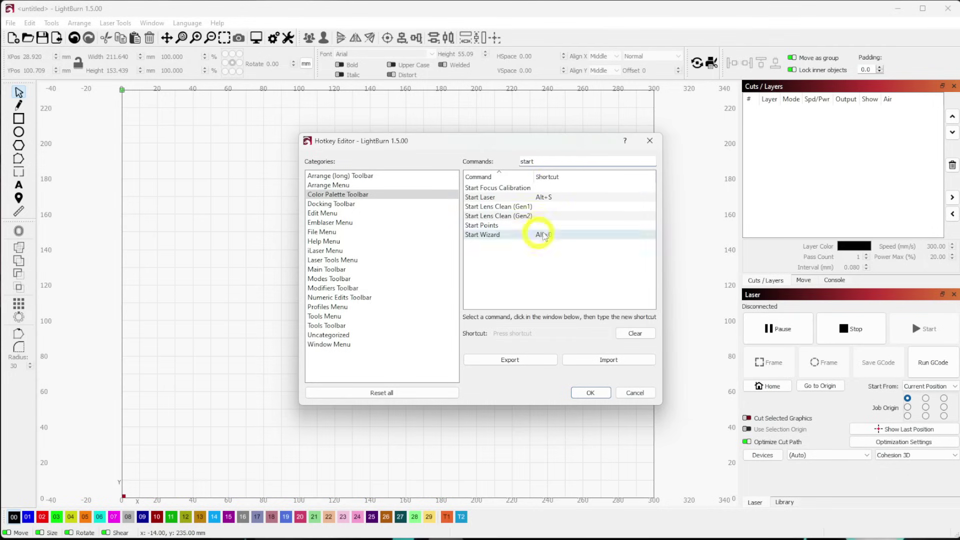
pyautogui.moveTo(539, 161); pyautogui.dragTo(506, 163)
pyautogui.press('BackSpace')
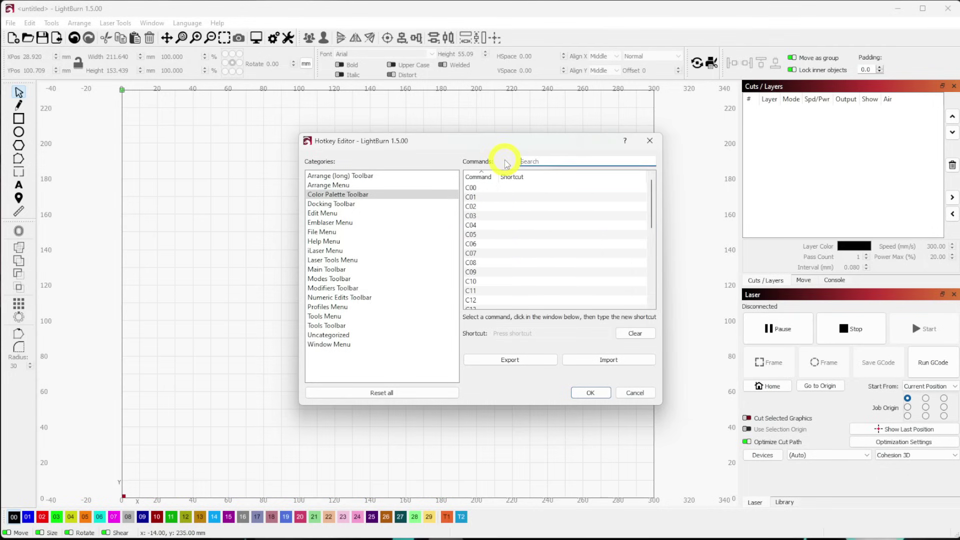
# Review the hotkeys listed for the Edit Menu, Emblaser Menu, Laser Tools Menu and Modes Toolbar
pyautogui.click(328, 213)
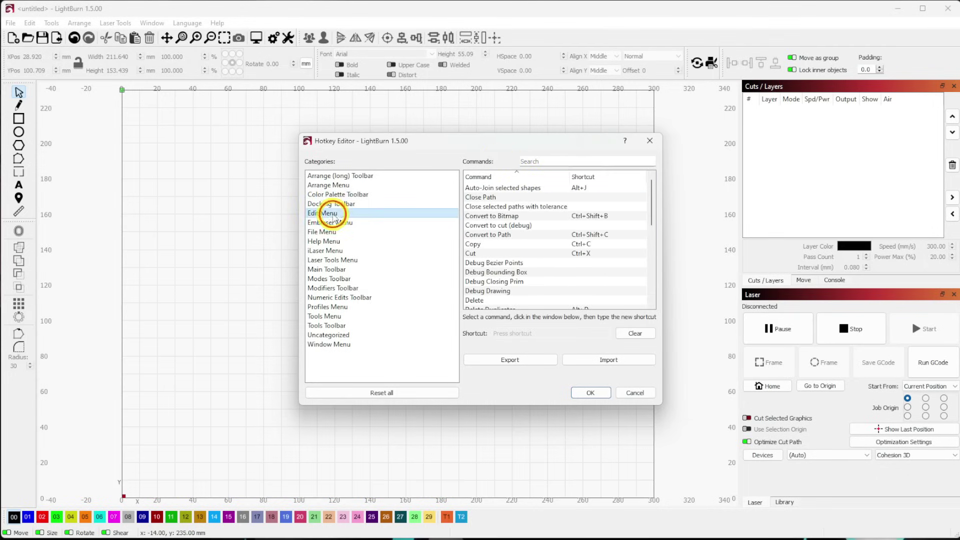
pyautogui.click(370, 222)
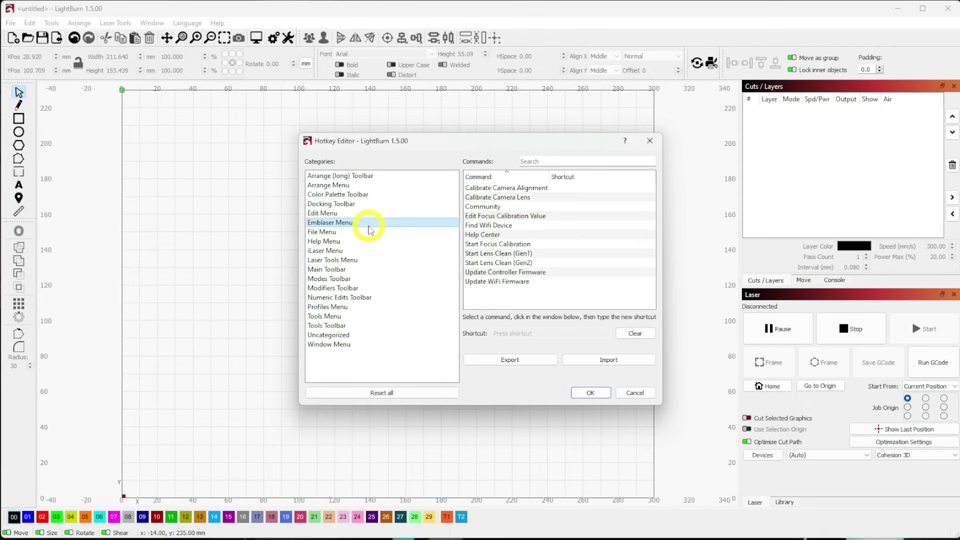
pyautogui.click(349, 259)
pyautogui.click(352, 278)
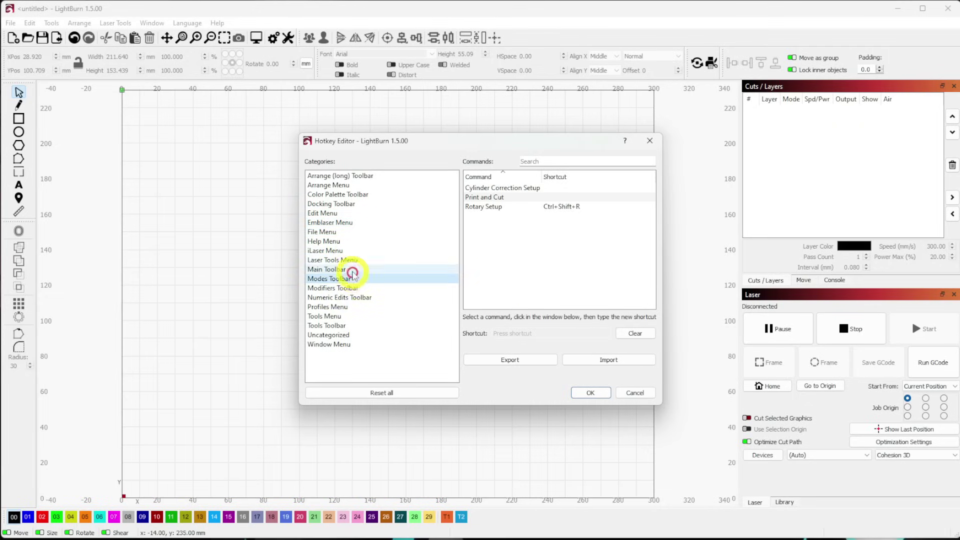
# Try to assign Alt+C to the Circular Array command in the Modifiers Toolbar category
pyautogui.click(356, 289)
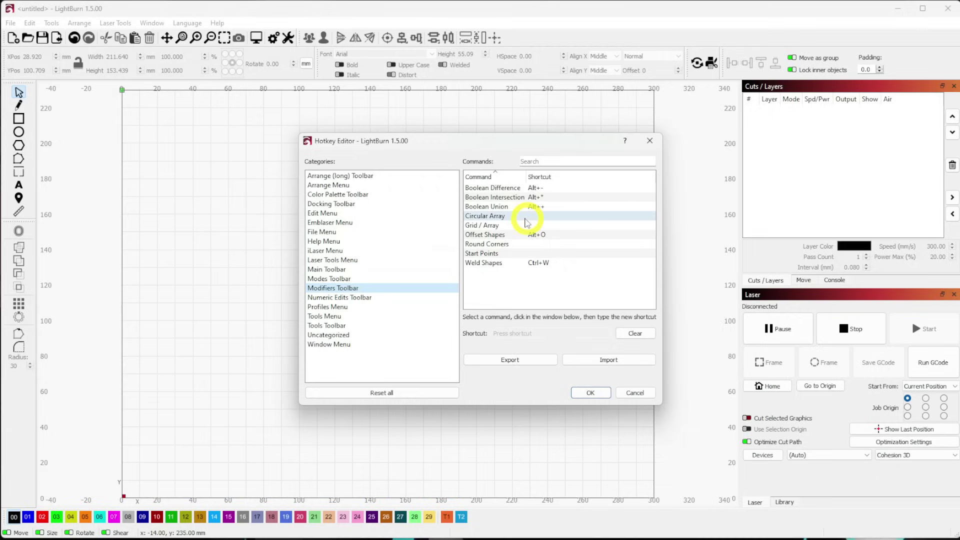
pyautogui.click(504, 216)
pyautogui.click(543, 336)
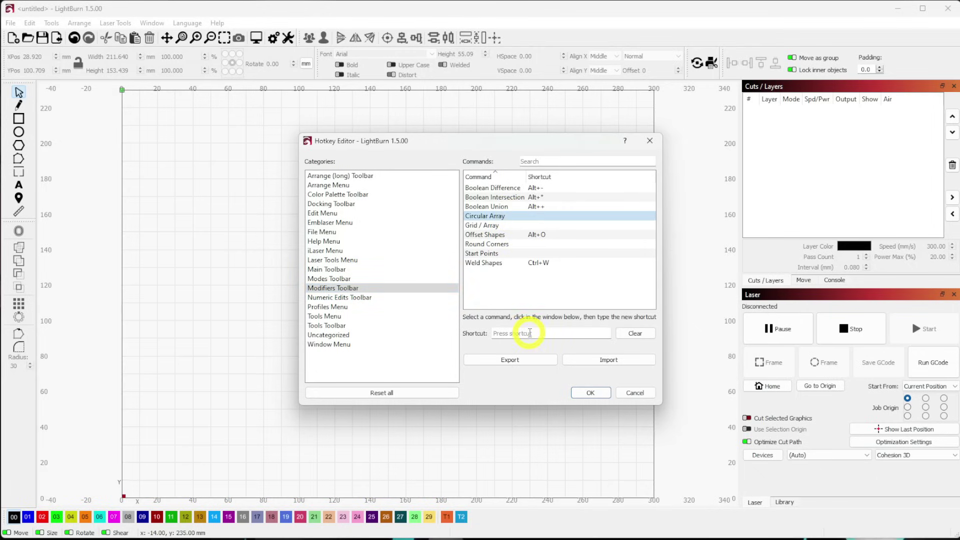
pyautogui.click(529, 333)
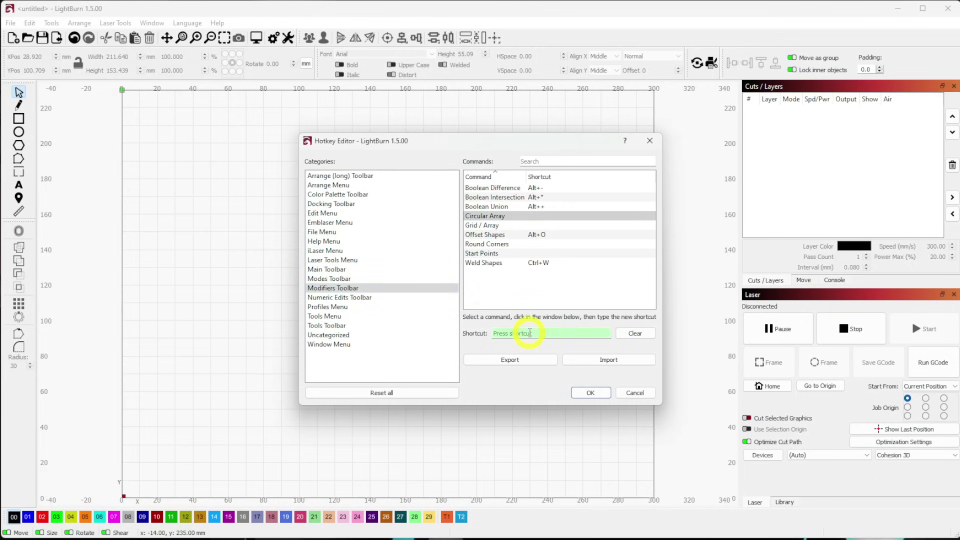
pyautogui.click(493, 216)
pyautogui.click(531, 331)
pyautogui.click(536, 335)
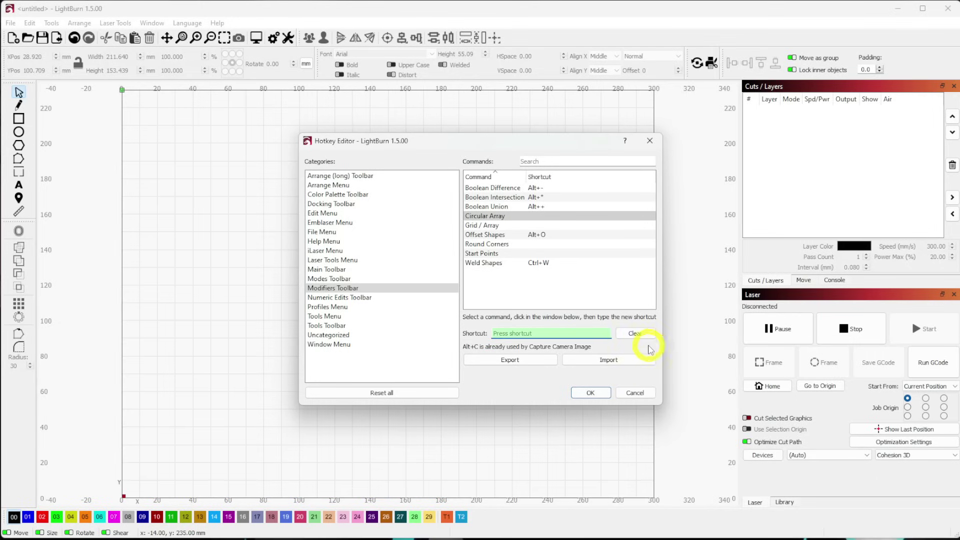
# Find the Capture Camera Image command by searching "capture", remove its Alt+C shortcut, and save the hotkey changes
pyautogui.click(560, 160)
pyautogui.write('capture')
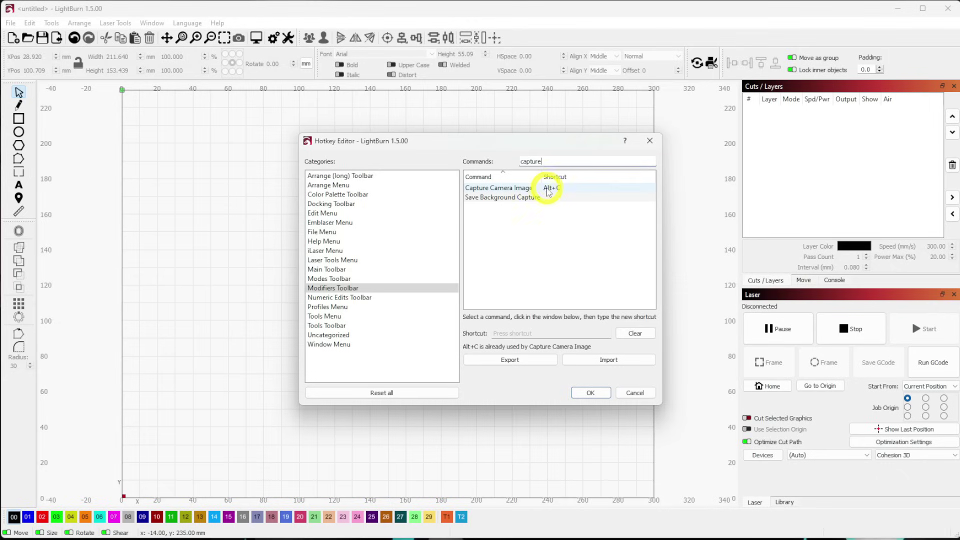
pyautogui.click(551, 188)
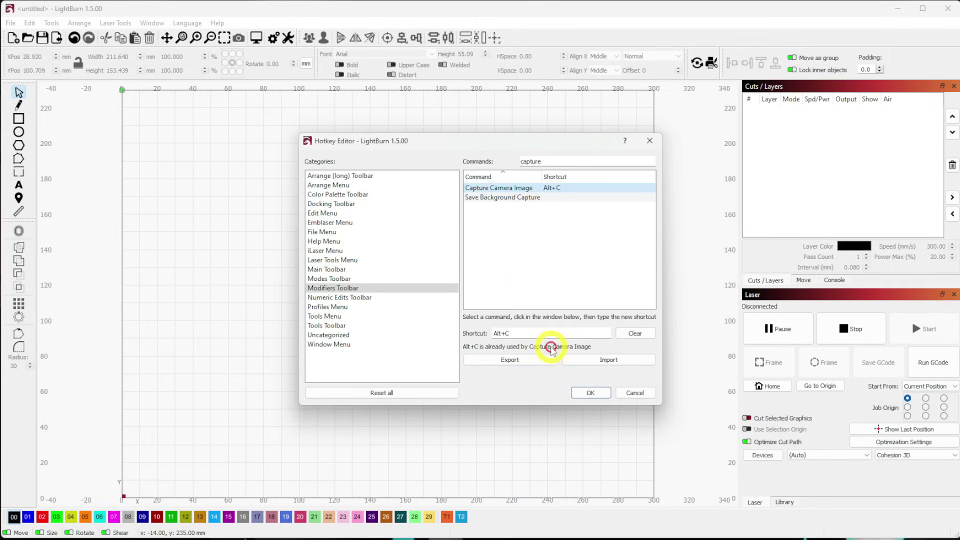
pyautogui.click(634, 333)
pyautogui.click(589, 392)
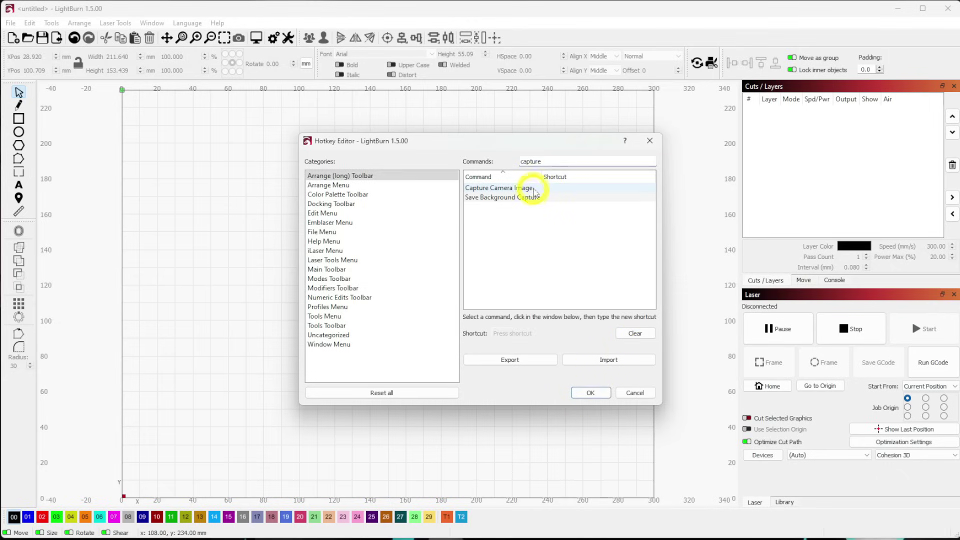
# Find Circular Array by searching the hotkey commands for "circ" and assign it the shortcut Alt+C
pyautogui.moveTo(560, 161); pyautogui.dragTo(513, 161)
pyautogui.write('circ')
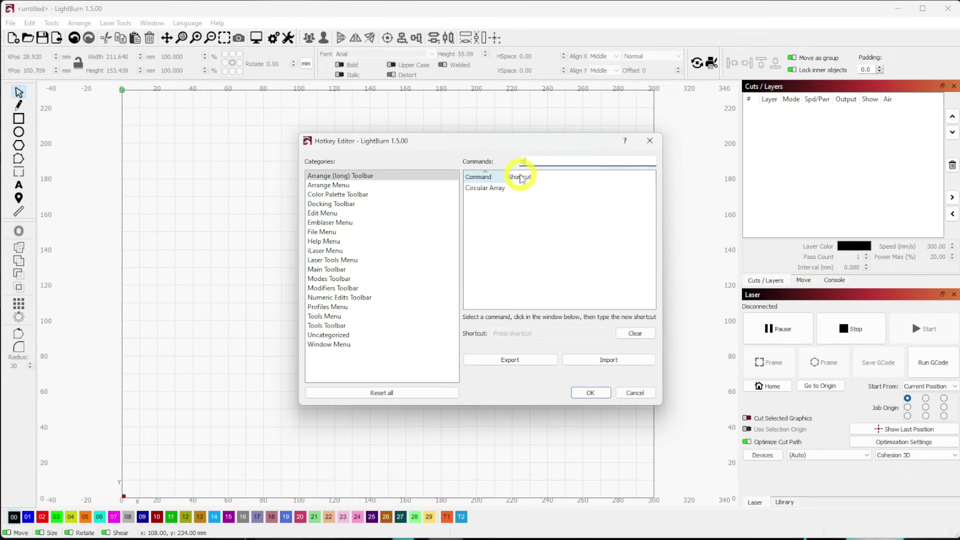
pyautogui.click(497, 188)
pyautogui.click(549, 335)
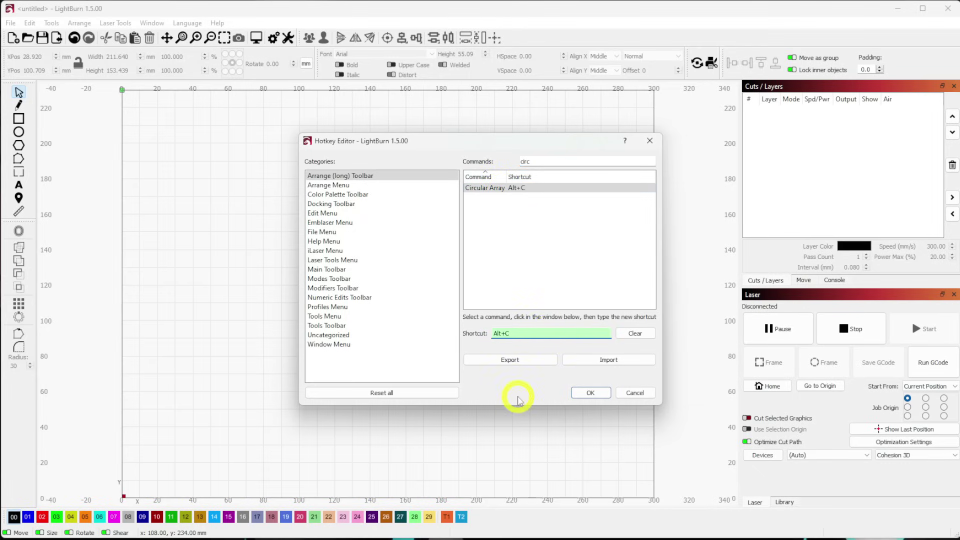
# Clear the "circ" search and list all commands of the Modifiers Toolbar category
pyautogui.click(364, 175)
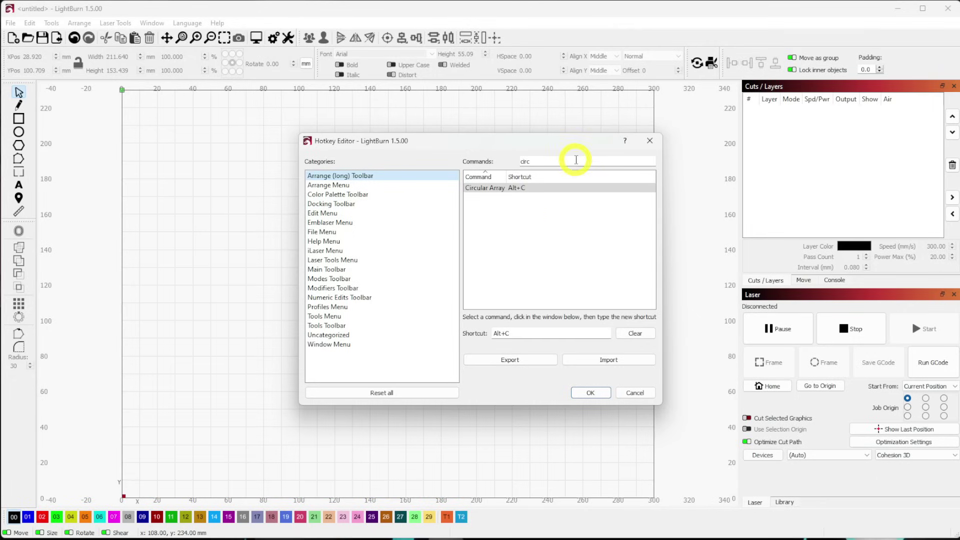
pyautogui.click(349, 278)
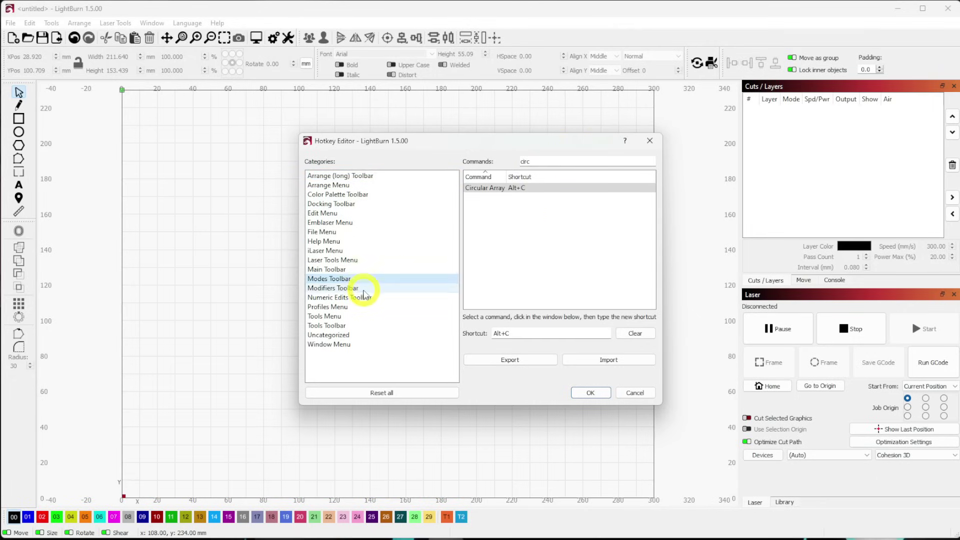
pyautogui.click(365, 289)
pyautogui.click(524, 161)
pyautogui.press('BackSpace')
pyautogui.press('BackSpace')
pyautogui.press('BackSpace')
pyautogui.press('BackSpace')
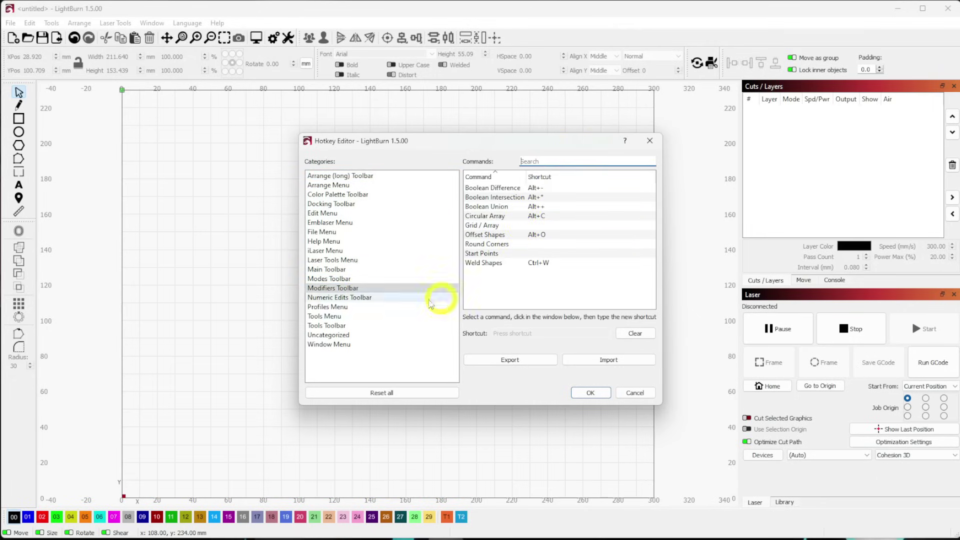
# Assign the shortcut Ctrl+Alt+R to the Round Corners command
pyautogui.click(511, 245)
pyautogui.click(560, 333)
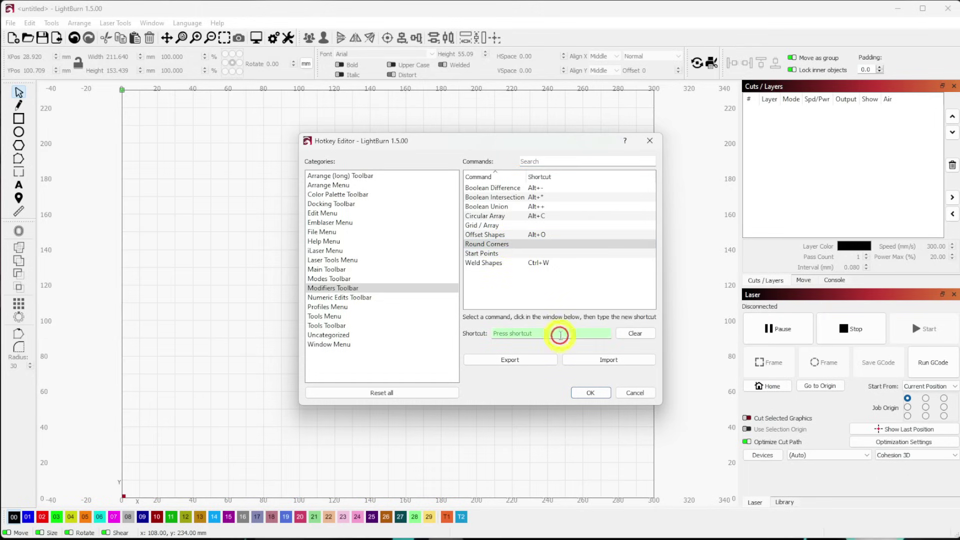
pyautogui.click(561, 334)
pyautogui.click(552, 334)
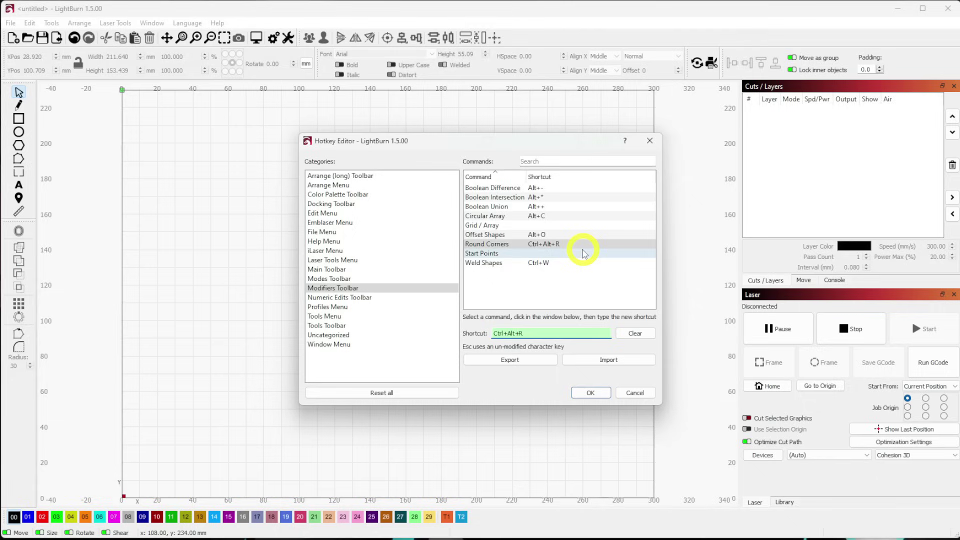
# Review the hotkeys listed for the Docking Toolbar, Arrange (long) Toolbar, Help Menu and Modifiers Toolbar
pyautogui.click(595, 360)
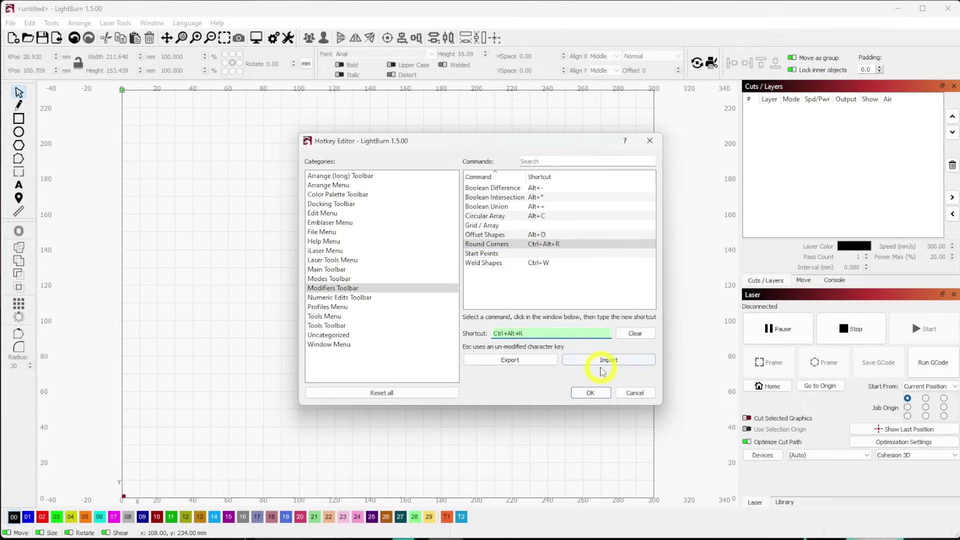
pyautogui.click(349, 243)
pyautogui.click(343, 203)
pyautogui.click(345, 176)
pyautogui.click(340, 241)
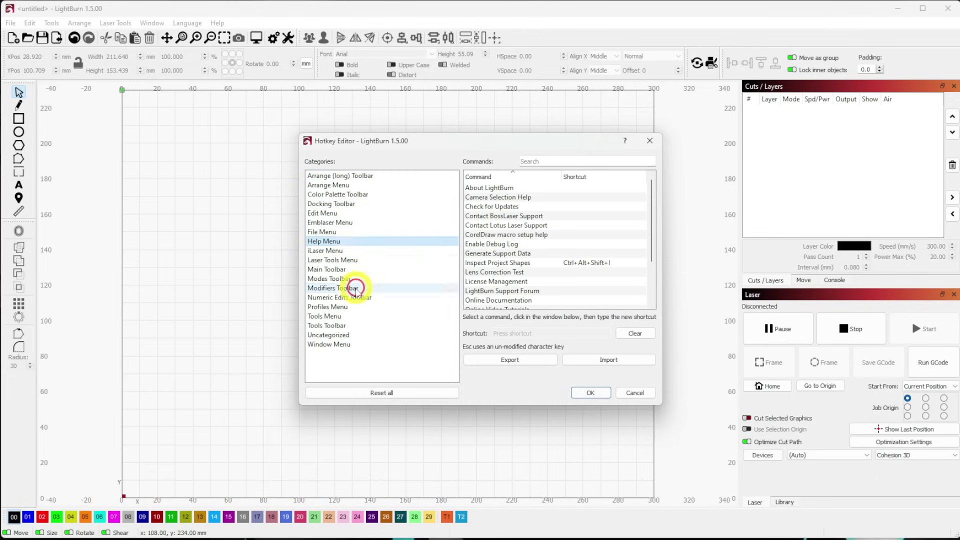
pyautogui.click(352, 288)
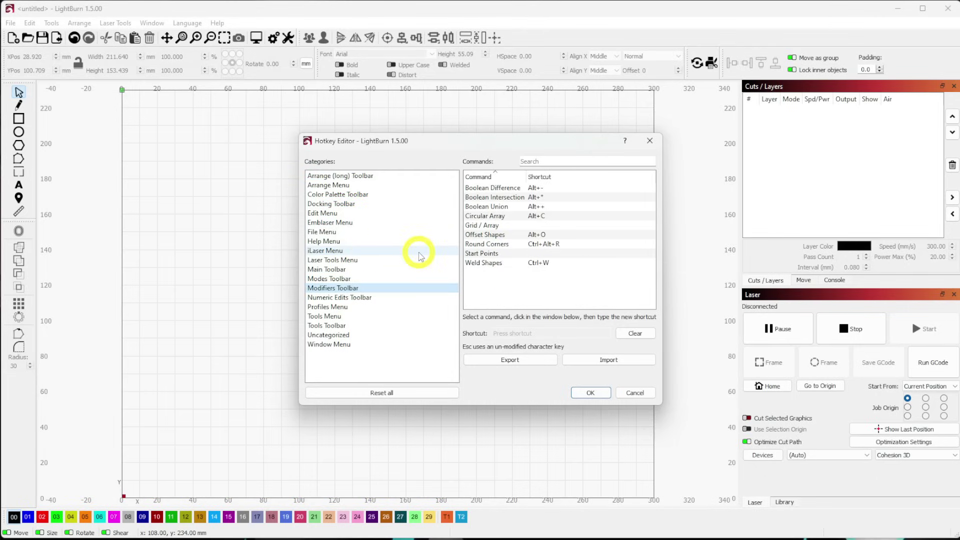
# Start exporting the hotkeys and cancel without saving a file
pyautogui.click(523, 359)
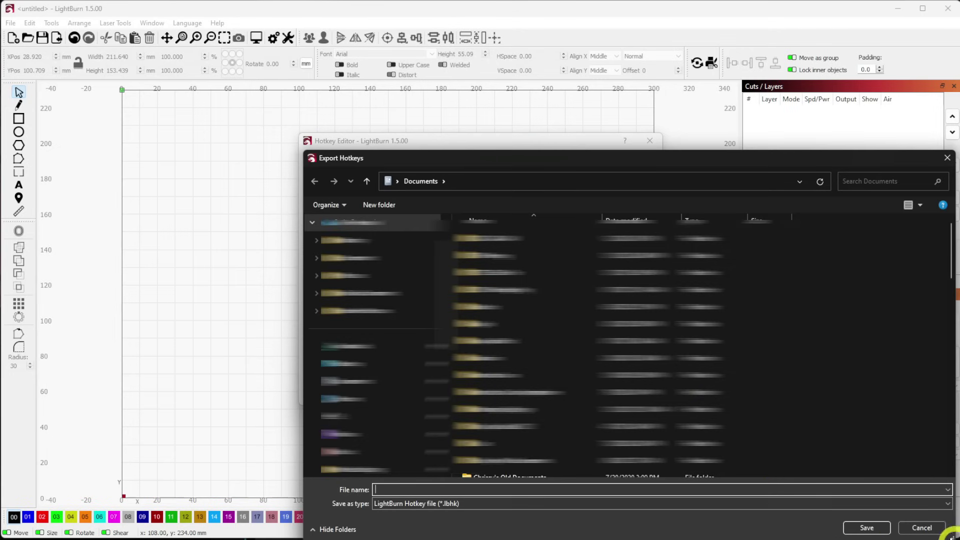
pyautogui.click(921, 528)
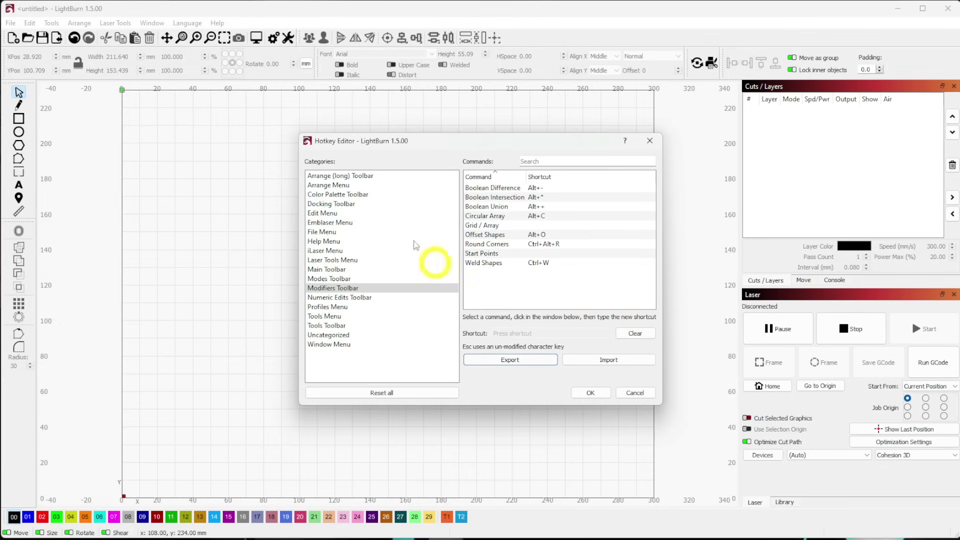
# Reset all shortcut keys in the Hotkey Editor back to their original values
pyautogui.click(364, 242)
pyautogui.click(371, 278)
pyautogui.click(375, 316)
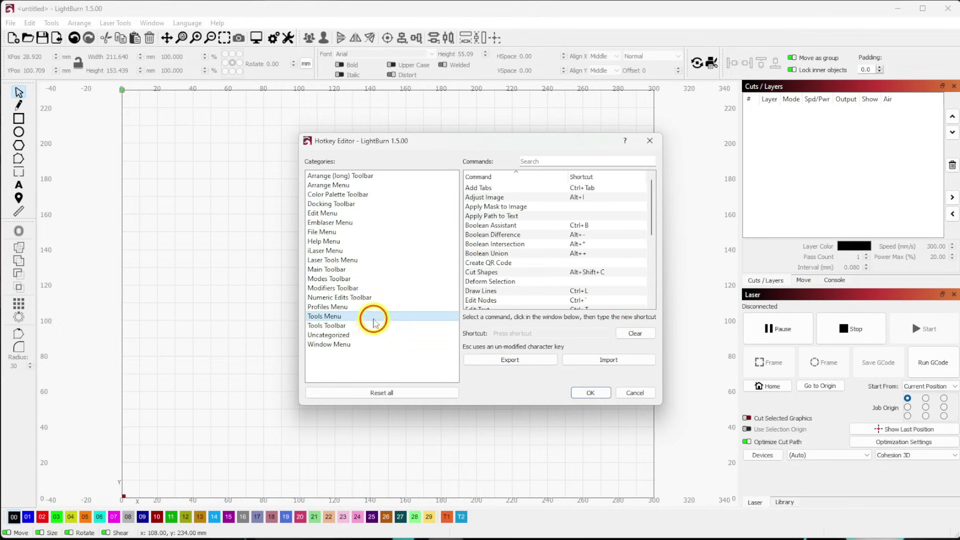
pyautogui.click(385, 250)
pyautogui.click(385, 213)
pyautogui.click(376, 393)
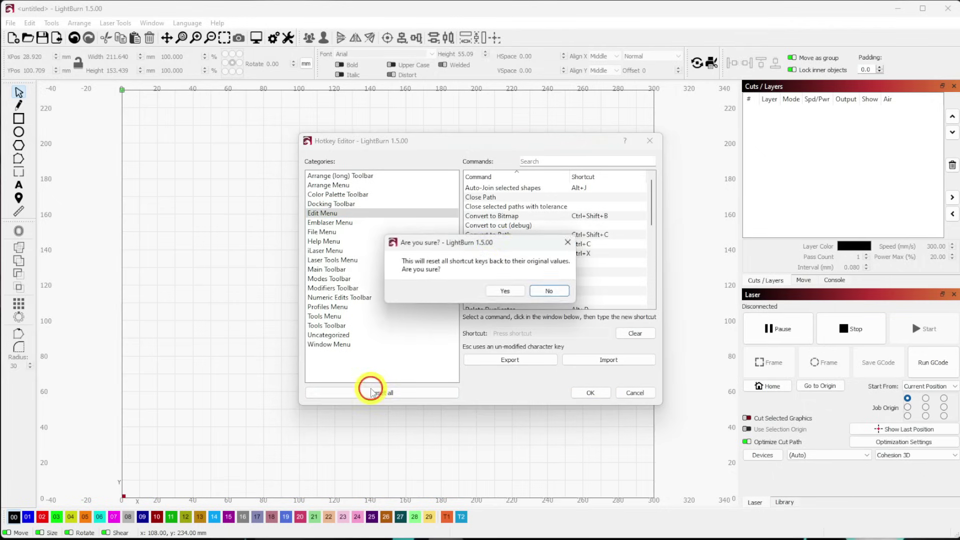
pyautogui.click(507, 292)
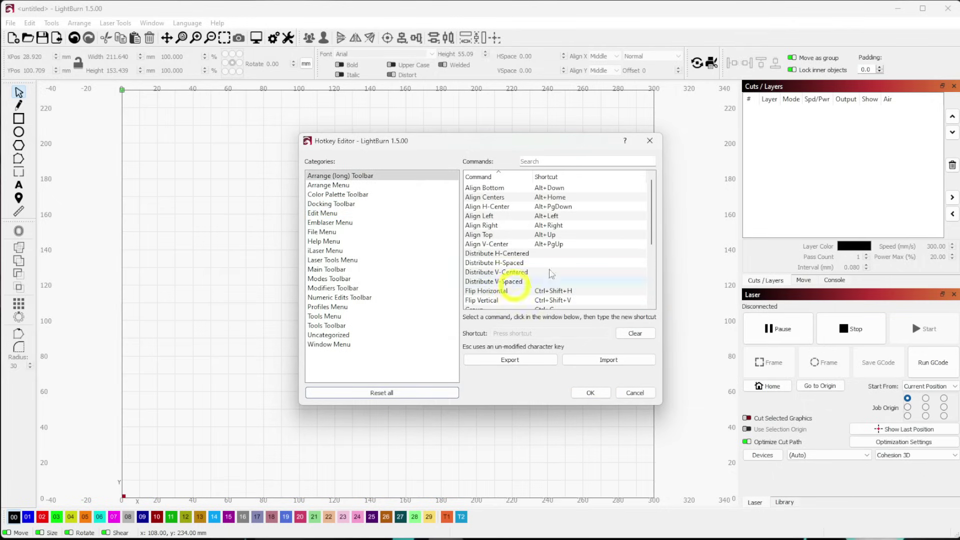
# Search the hotkey commands for "cap" and close the Hotkey Editor, accepting its settings
pyautogui.click(559, 160)
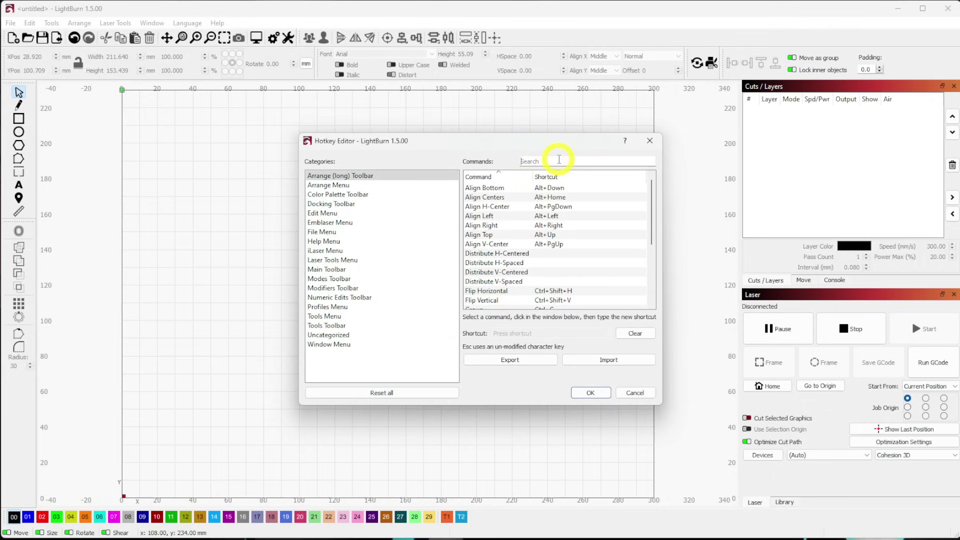
pyautogui.write('cap')
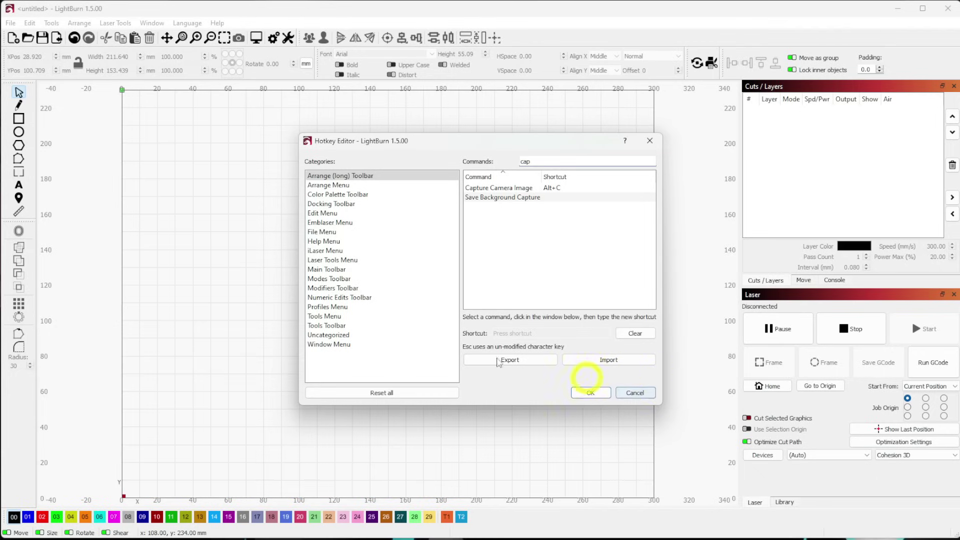
pyautogui.click(350, 194)
pyautogui.click(354, 179)
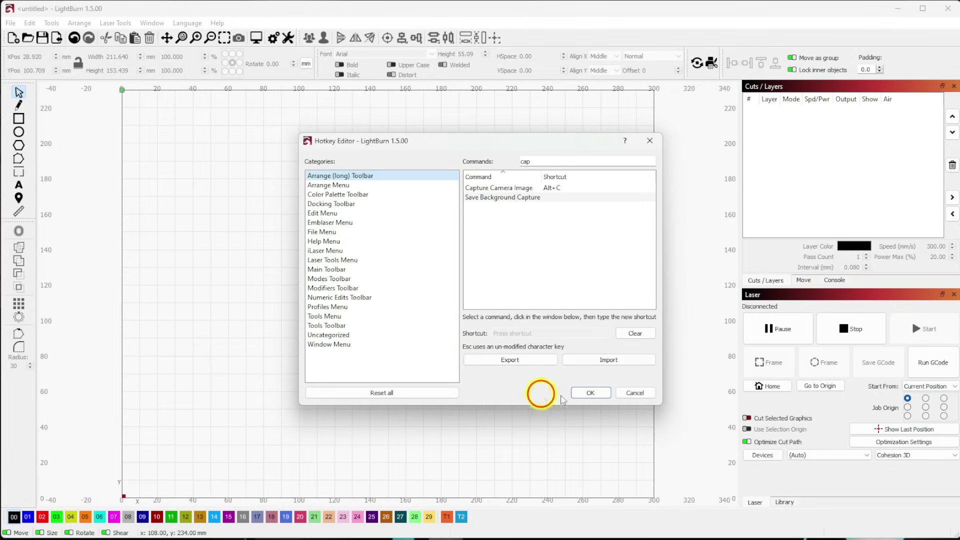
pyautogui.click(590, 393)
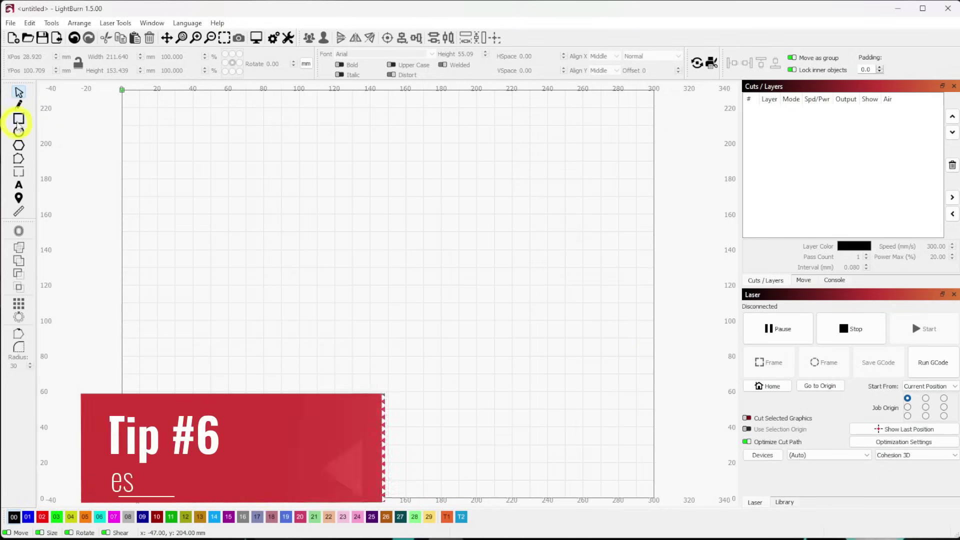
# Draw a hexagon about 79 mm wide and, below it, a rectangle about 118 by 75 mm
pyautogui.click(18, 145)
pyautogui.moveTo(301, 171); pyautogui.dragTo(453, 322)
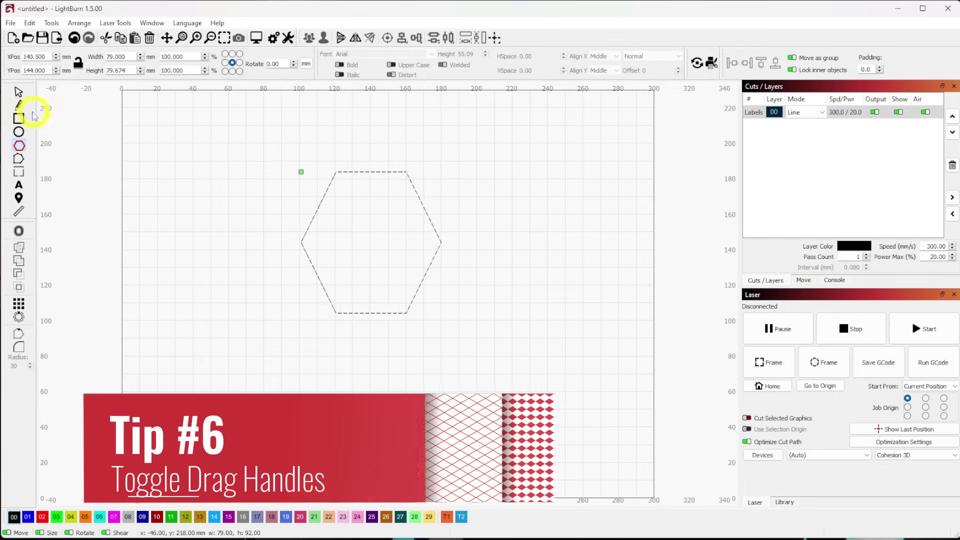
pyautogui.click(18, 119)
pyautogui.moveTo(223, 325)
pyautogui.mouseDown()
pyautogui.moveTo(457, 480)
pyautogui.moveTo(433, 458)
pyautogui.mouseUp()
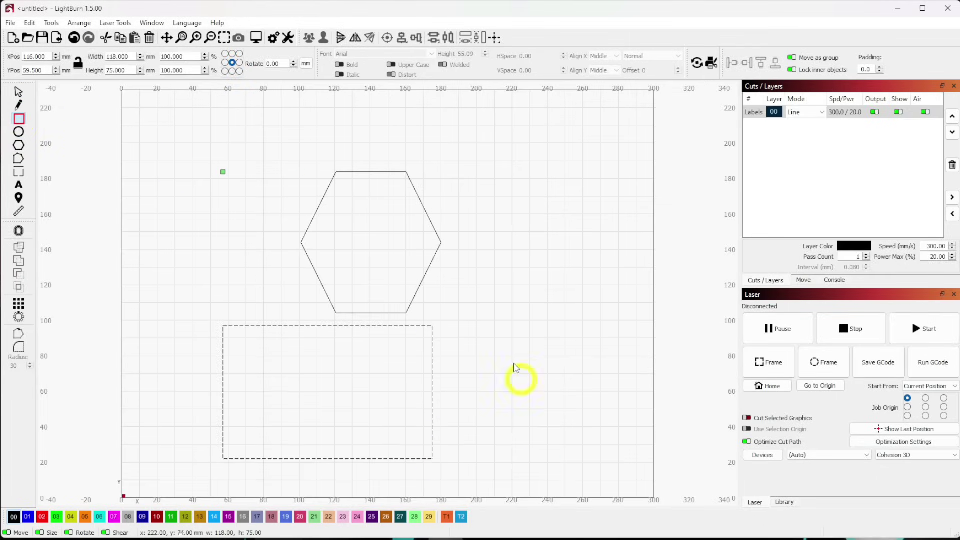
# Rotate the hexagon freehand with a corner handle and shear it vertically
pyautogui.click(417, 261)
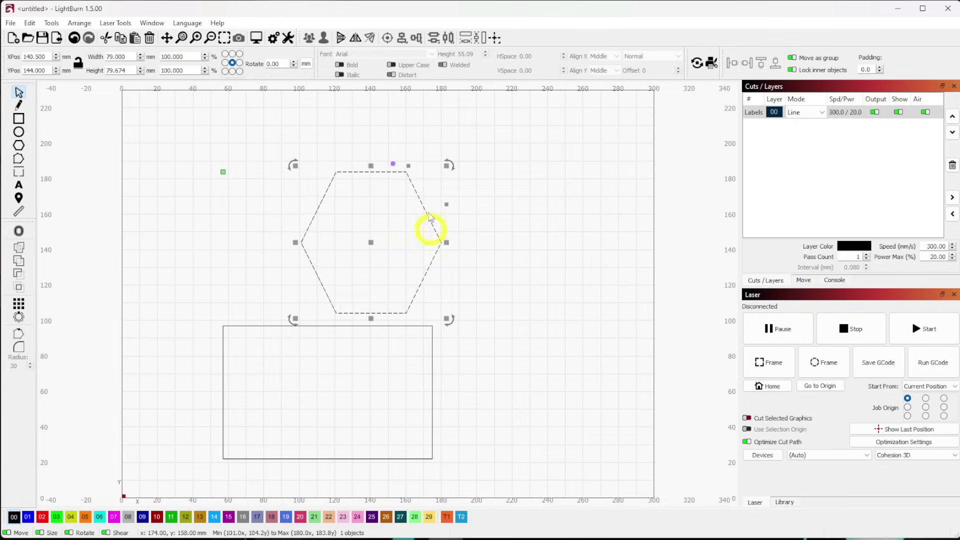
pyautogui.moveTo(295, 165); pyautogui.dragTo(438, 165)
pyautogui.click(285, 161)
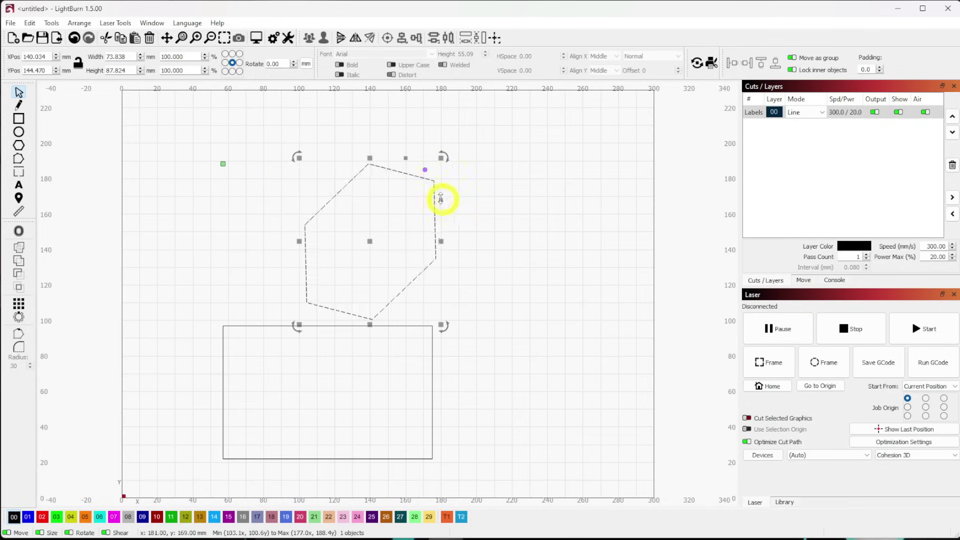
pyautogui.moveTo(439, 198); pyautogui.dragTo(437, 212)
# Move the hexagon to about X 116, Y 152 mm and rotate it slightly clockwise
pyautogui.moveTo(369, 238); pyautogui.dragTo(325, 224)
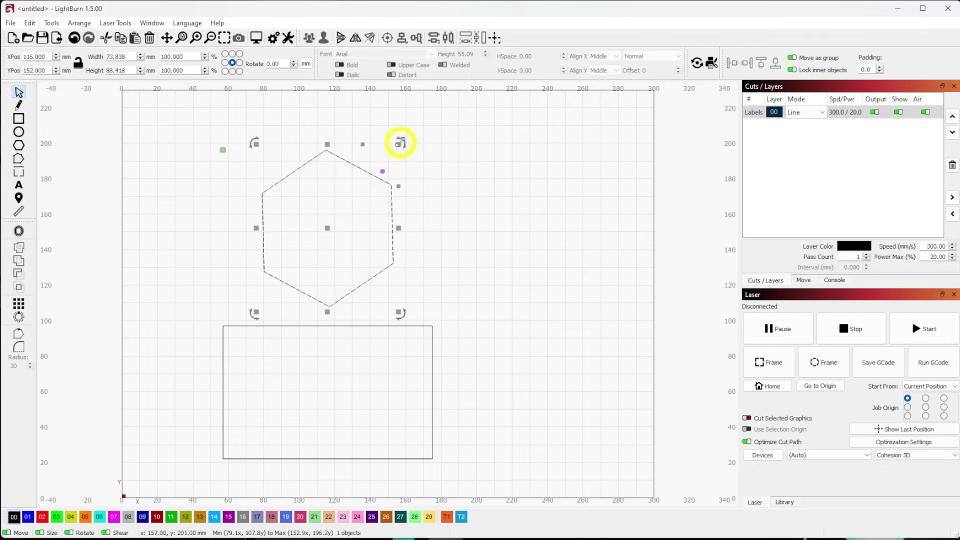
pyautogui.moveTo(400, 143); pyautogui.dragTo(401, 200)
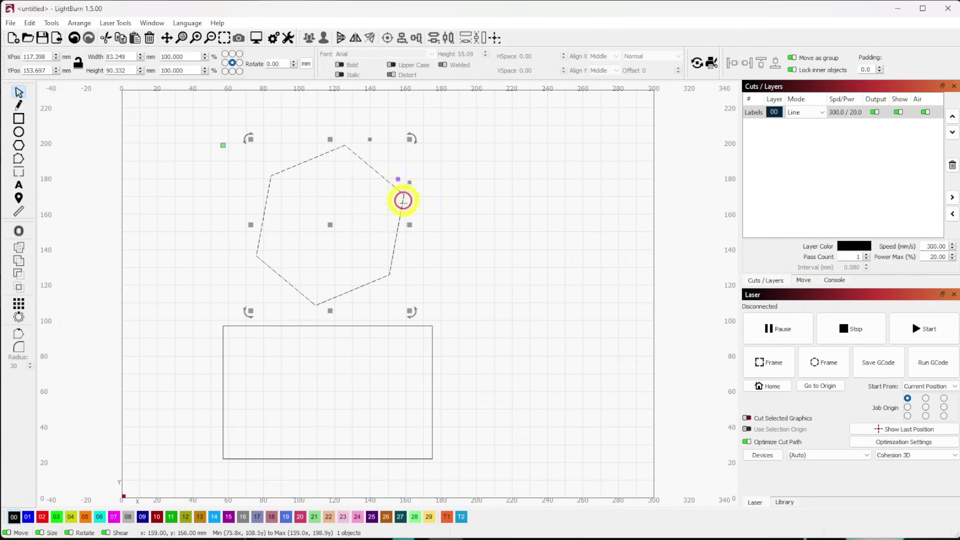
# Turn off the Rotate handles and resize the hexagon to about 86 by 93 mm, keeping it selected
pyautogui.click(68, 533)
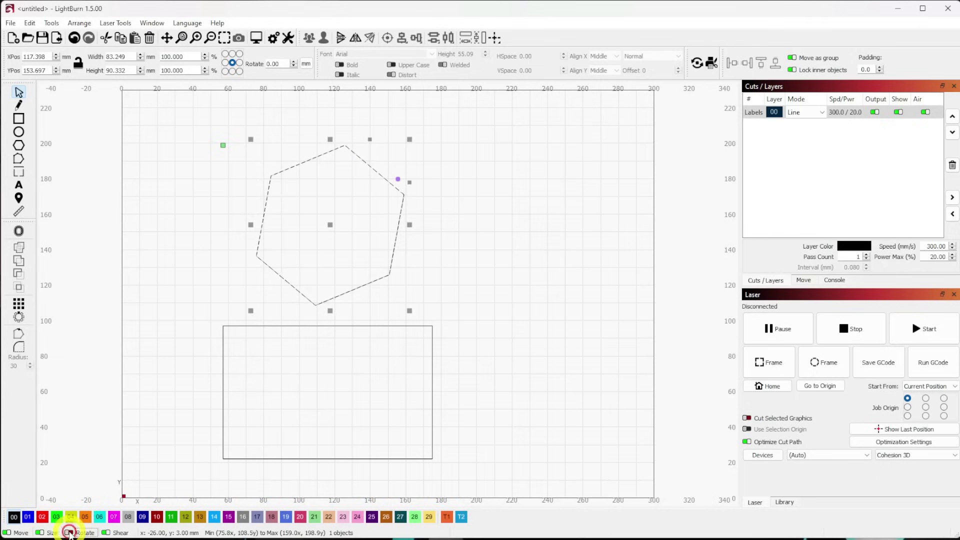
pyautogui.moveTo(410, 139); pyautogui.dragTo(338, 183)
pyautogui.click(421, 132)
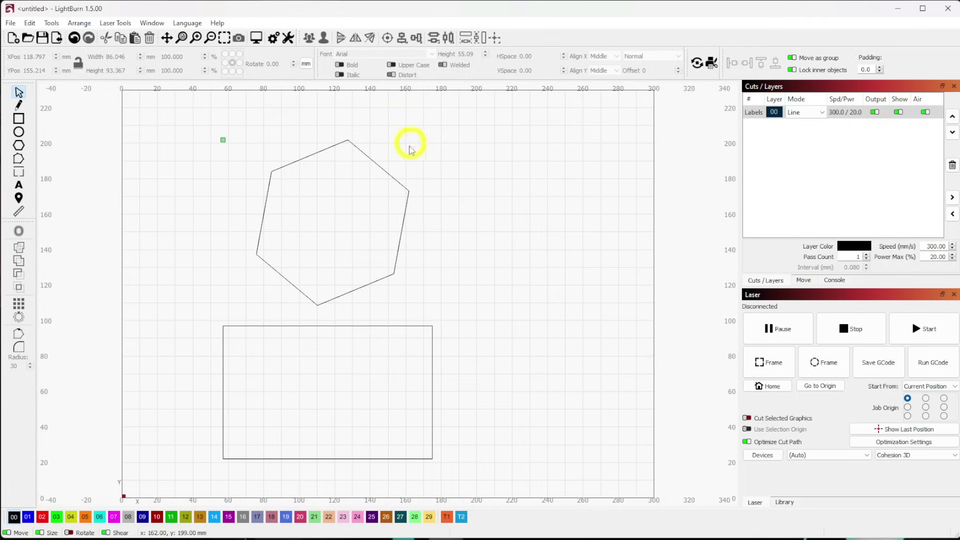
pyautogui.click(361, 140)
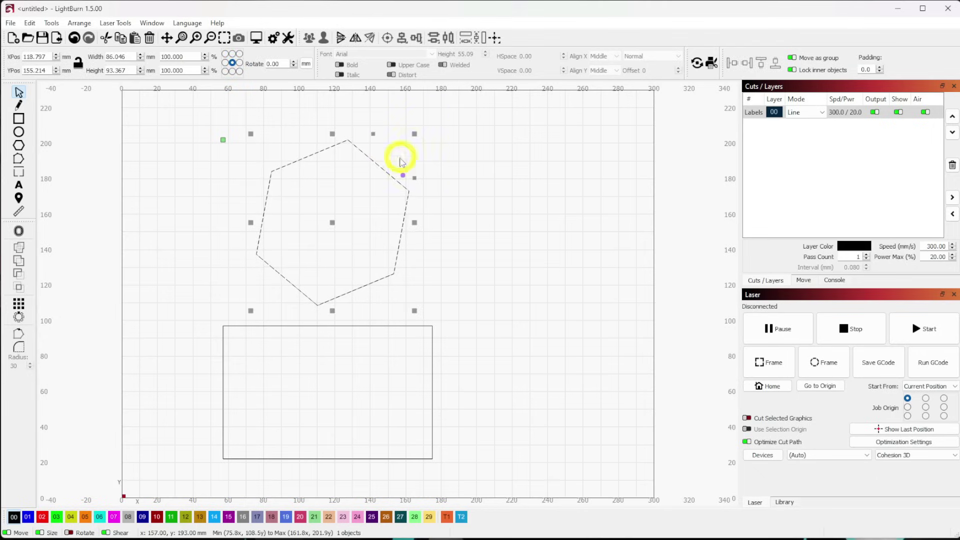
# Turn the Rotate handles back on and shear the hexagon to about 85 by 97 mm
pyautogui.click(69, 533)
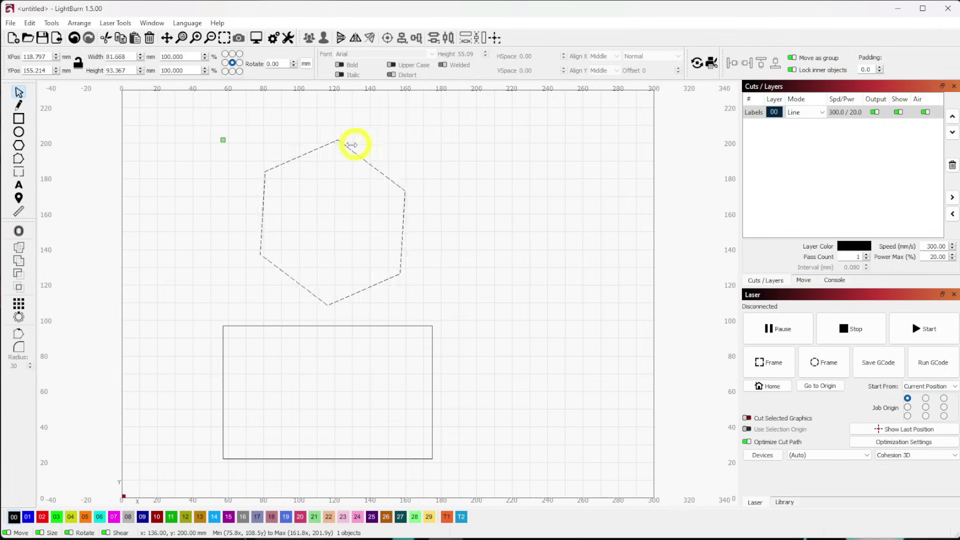
pyautogui.moveTo(419, 177); pyautogui.dragTo(416, 170)
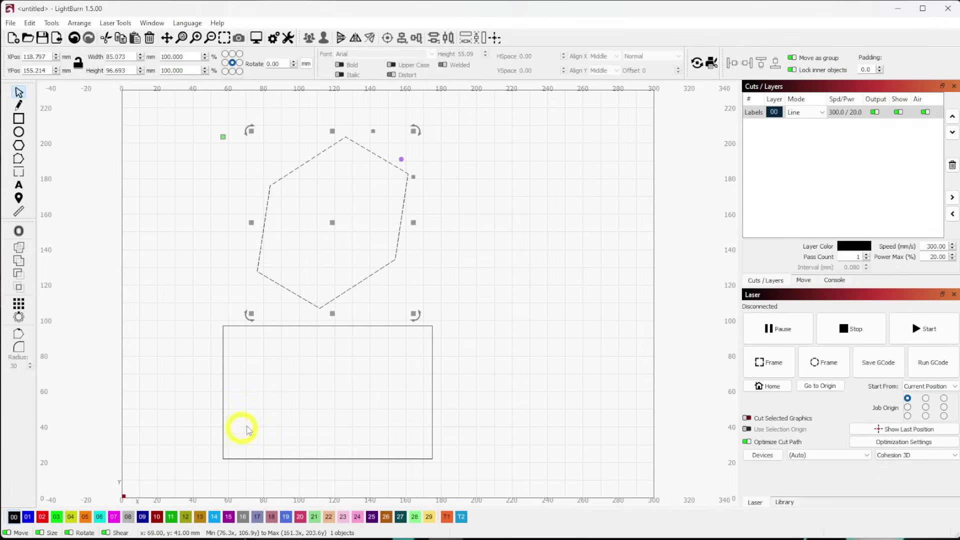
# Turn off the Shear, Move and Size handles so only the Rotate handles are available
pyautogui.click(106, 533)
pyautogui.click(10, 533)
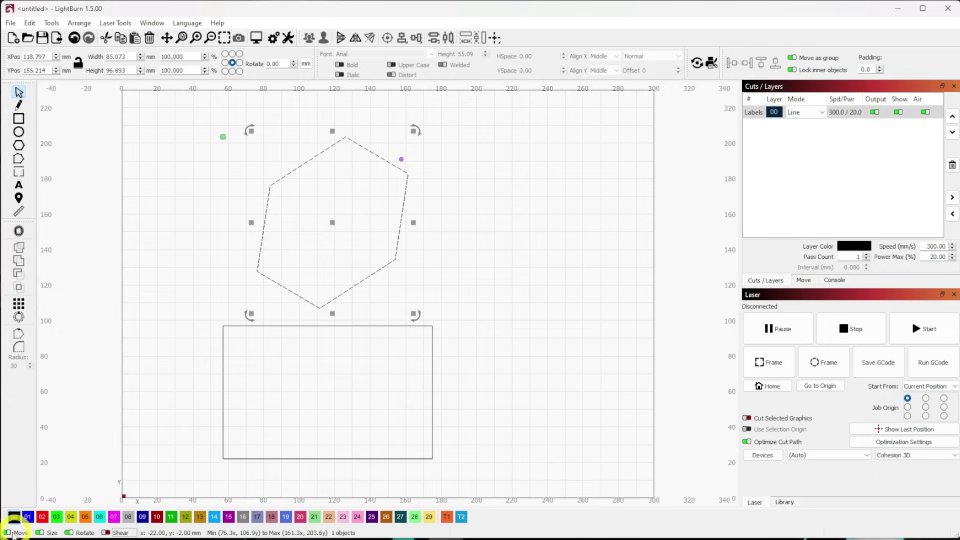
pyautogui.click(39, 533)
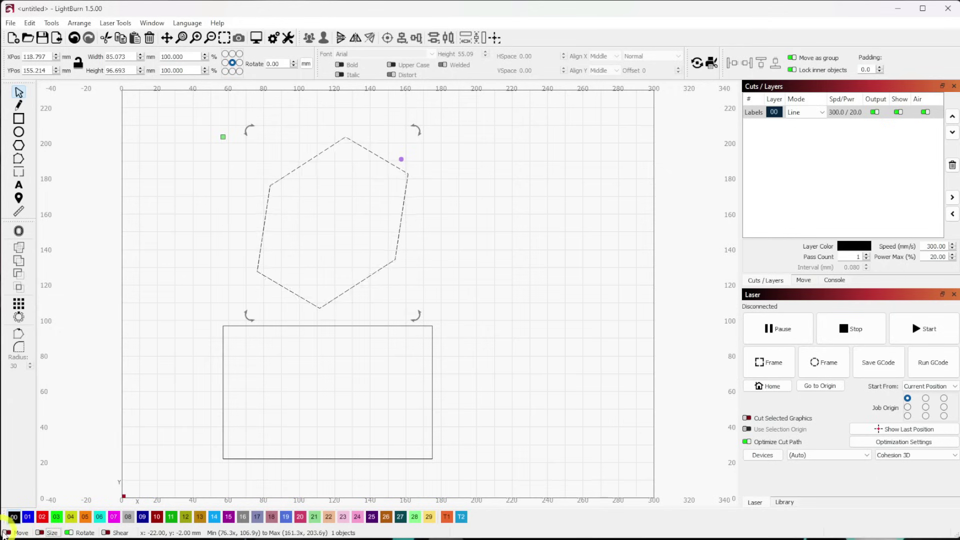
# Reduce the hexagon to a five-sided polygon and rotate it clockwise
pyautogui.moveTo(392, 163)
pyautogui.mouseDown()
pyautogui.moveTo(437, 159)
pyautogui.moveTo(400, 170)
pyautogui.moveTo(398, 157)
pyautogui.mouseUp()
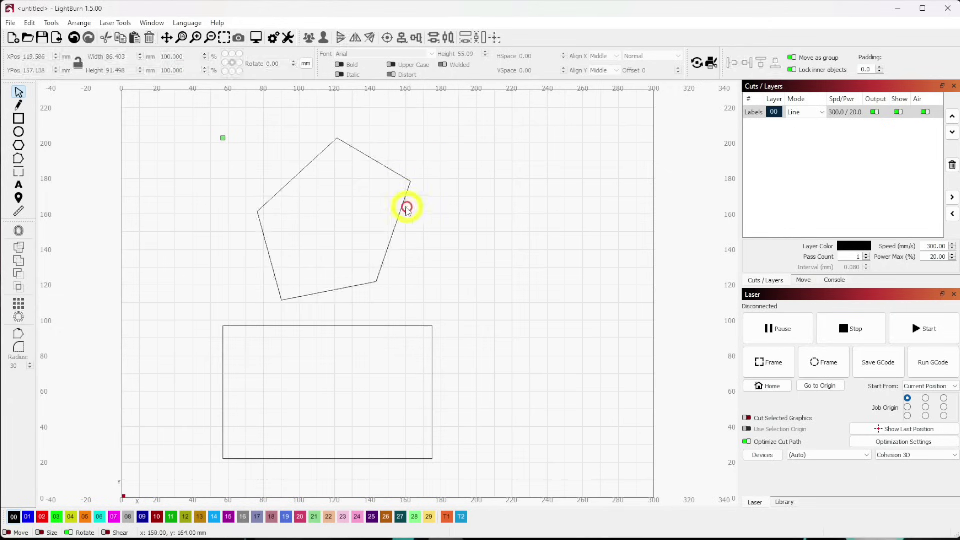
pyautogui.click(406, 230)
pyautogui.click(445, 206)
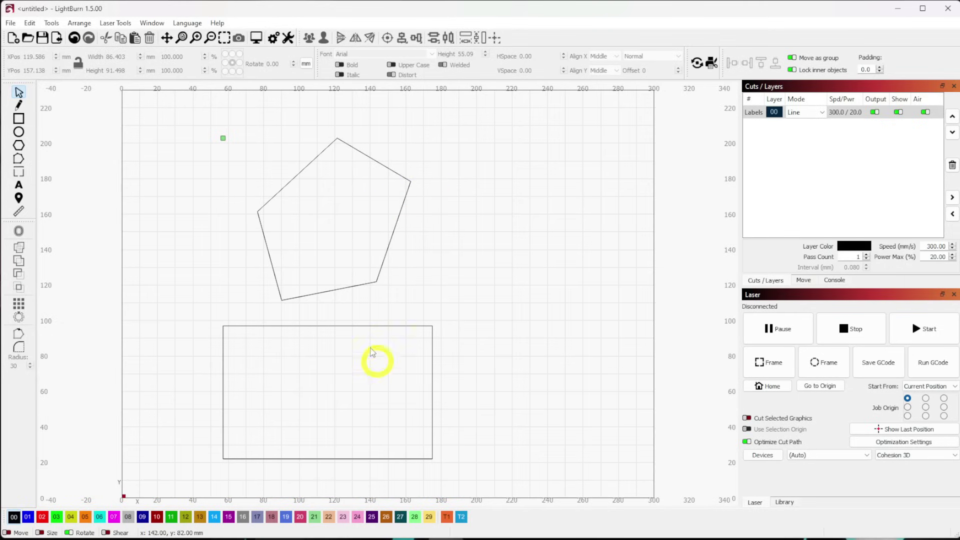
pyautogui.click(334, 245)
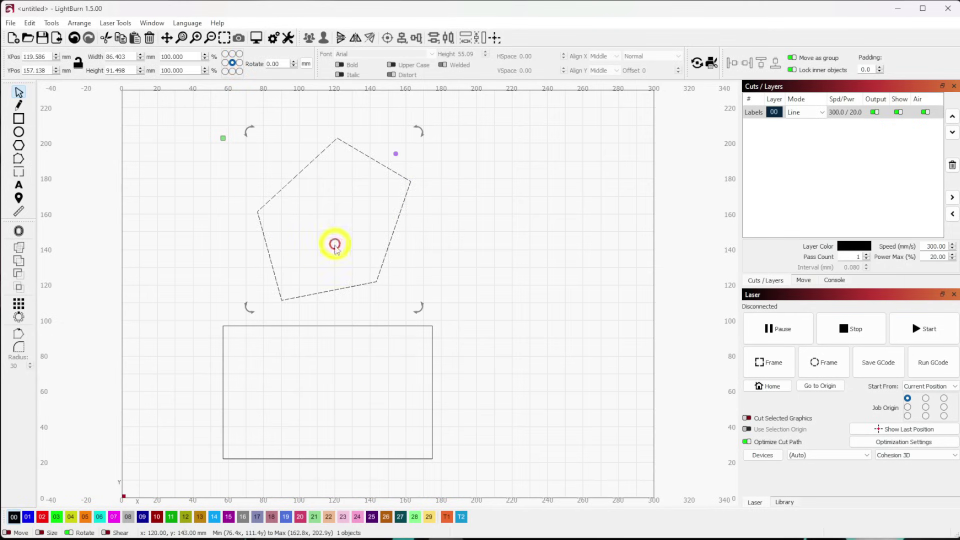
pyautogui.moveTo(248, 132); pyautogui.dragTo(450, 201)
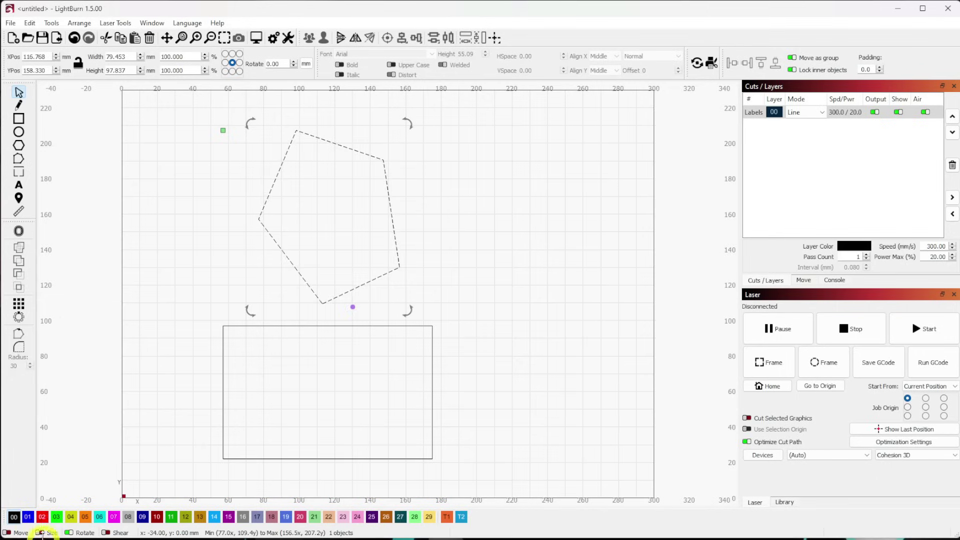
# Turn the Move, Size and Shear handles back on
pyautogui.click(14, 533)
pyautogui.click(45, 533)
pyautogui.click(118, 533)
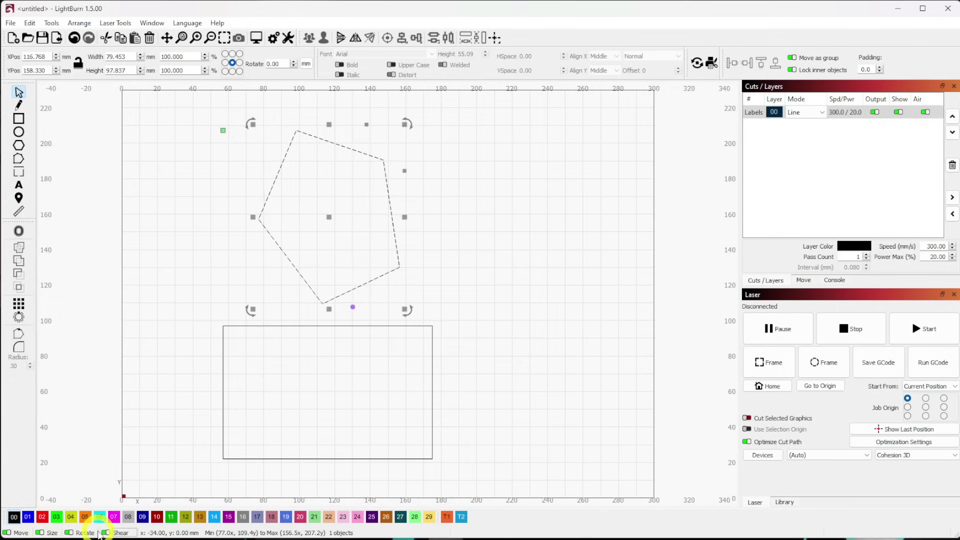
# Select the rectangle and toggle its Move, Size, Rotate and Shear handles off and back on
pyautogui.click(183, 374)
pyautogui.click(223, 372)
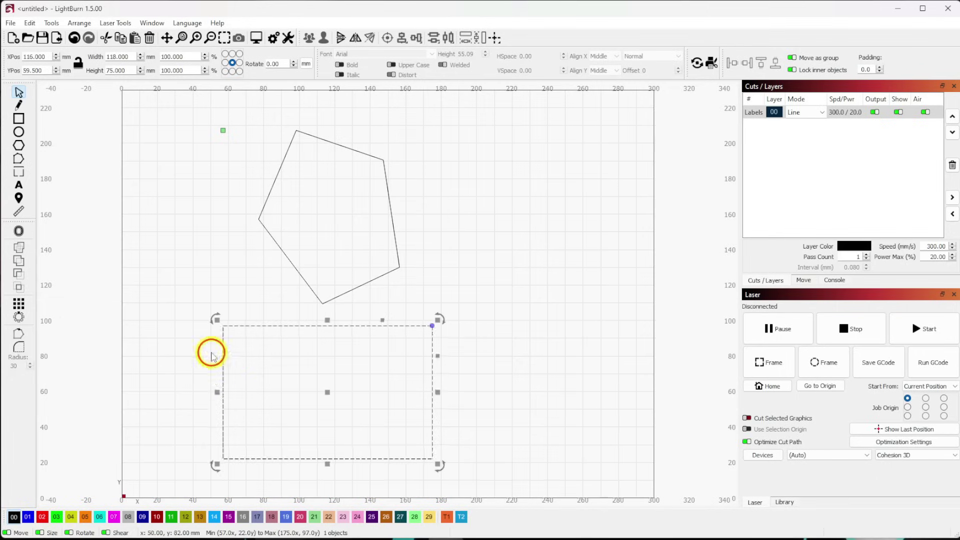
pyautogui.click(9, 532)
pyautogui.click(40, 533)
pyautogui.click(69, 532)
pyautogui.click(111, 533)
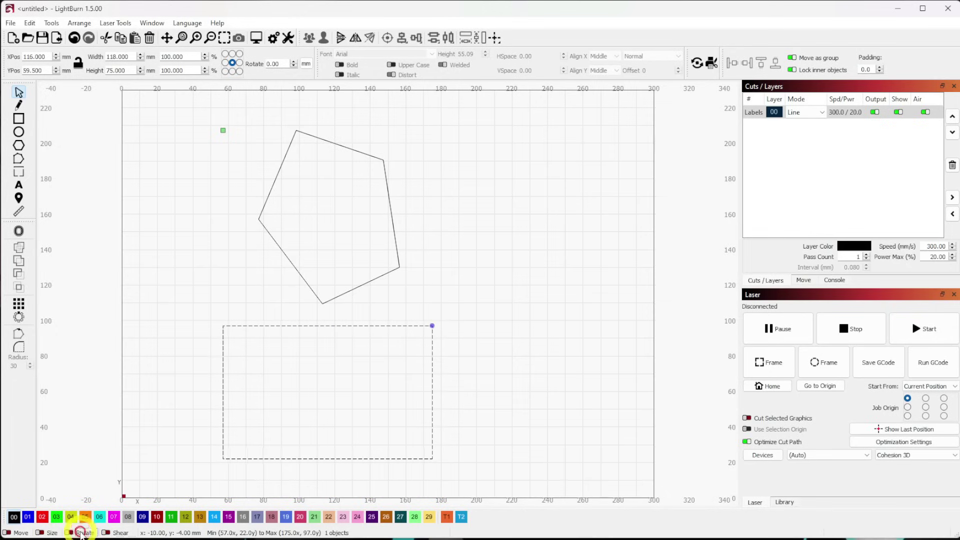
pyautogui.click(69, 532)
pyautogui.click(40, 533)
pyautogui.click(9, 533)
pyautogui.click(115, 533)
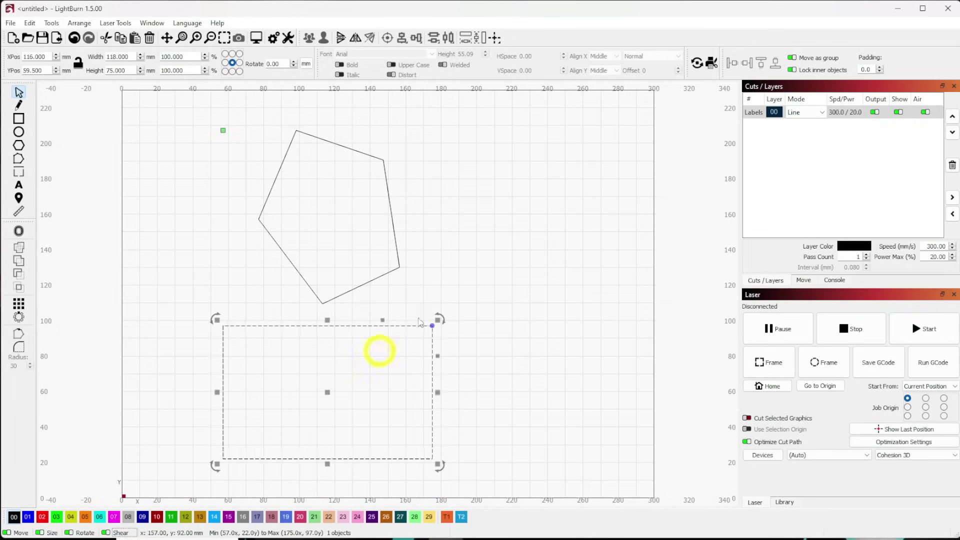
# Delete both the pentagon and the rectangle from the workspace
pyautogui.click(532, 250)
pyautogui.hotkey('ctrl', 'a')
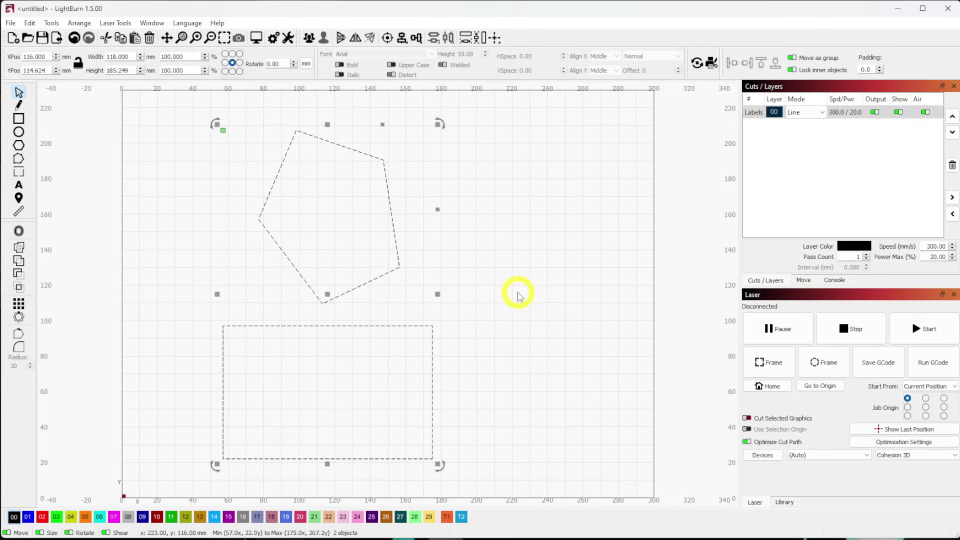
pyautogui.press('Delete')
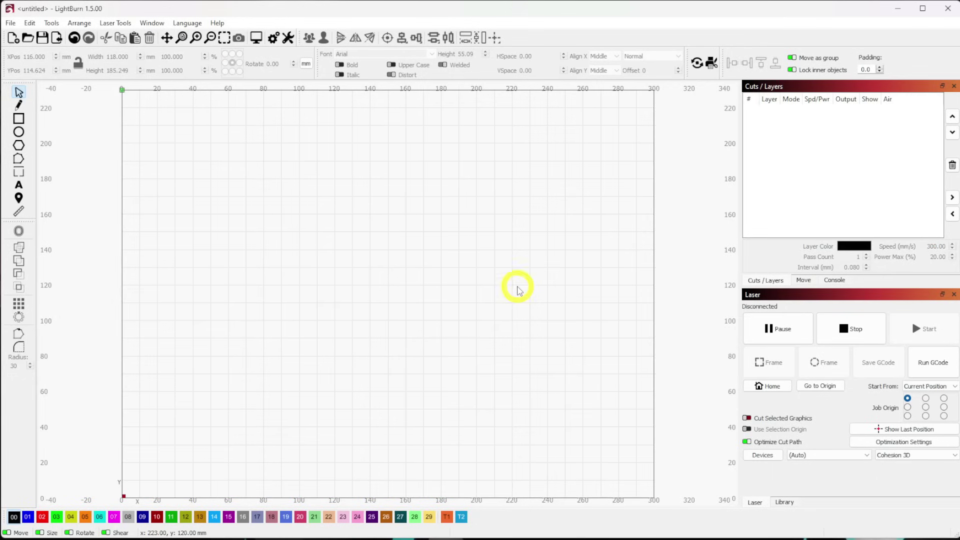
pyautogui.click(52, 23)
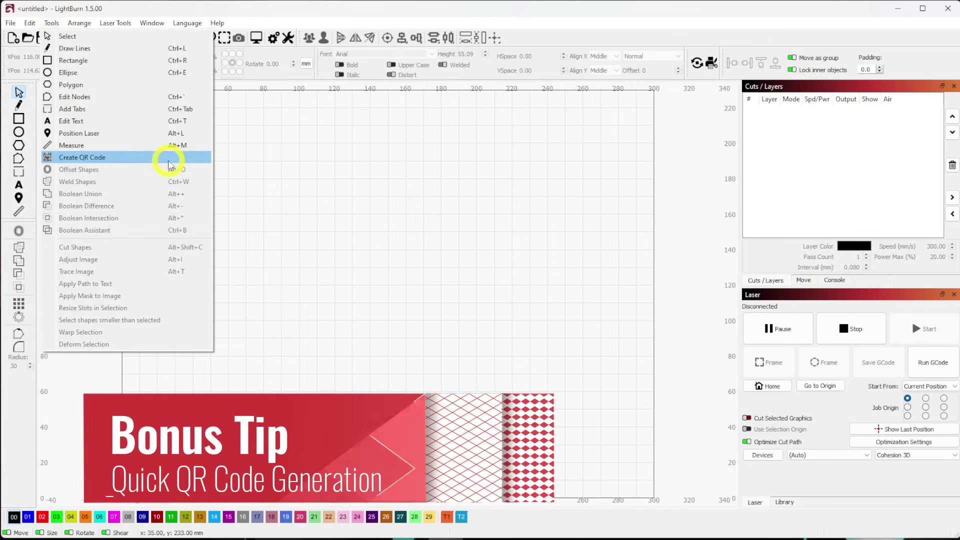
pyautogui.click(104, 157)
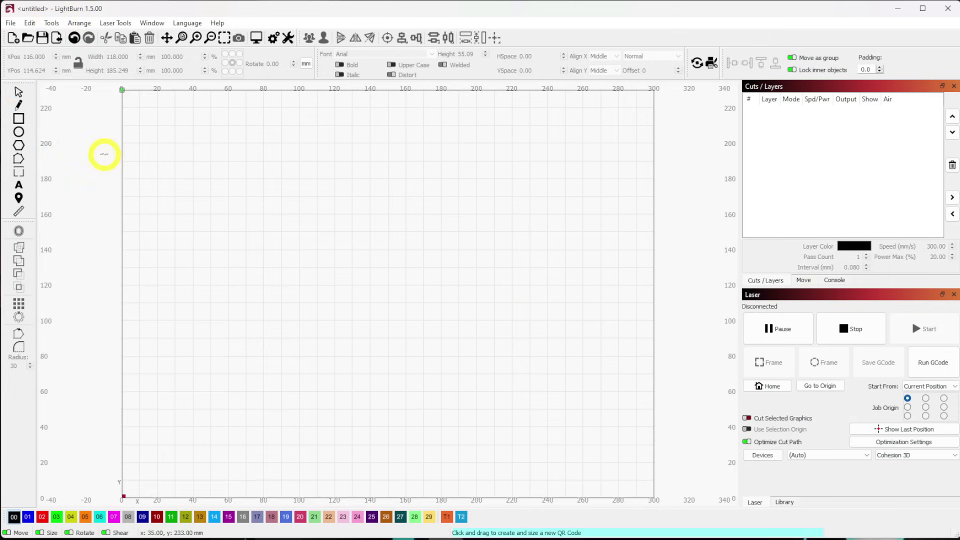
pyautogui.click(53, 24)
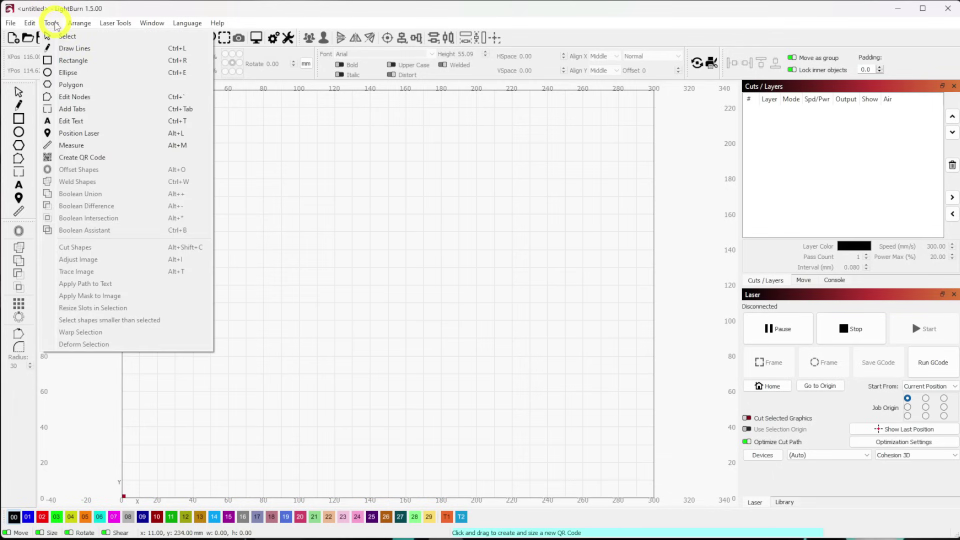
pyautogui.click(33, 125)
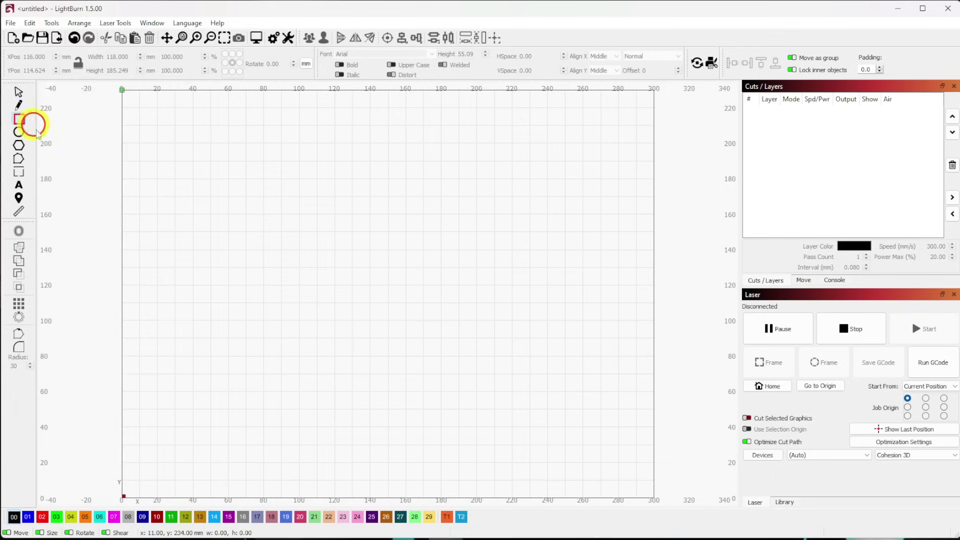
pyautogui.click(18, 92)
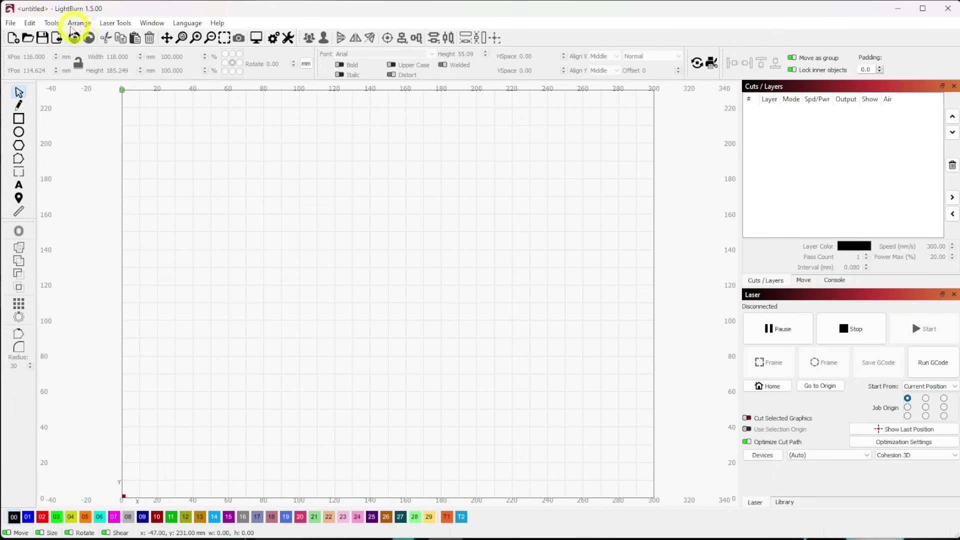
# Draw a new QR code about 68 mm square in the upper middle of the workspace
pyautogui.click(53, 23)
pyautogui.click(101, 157)
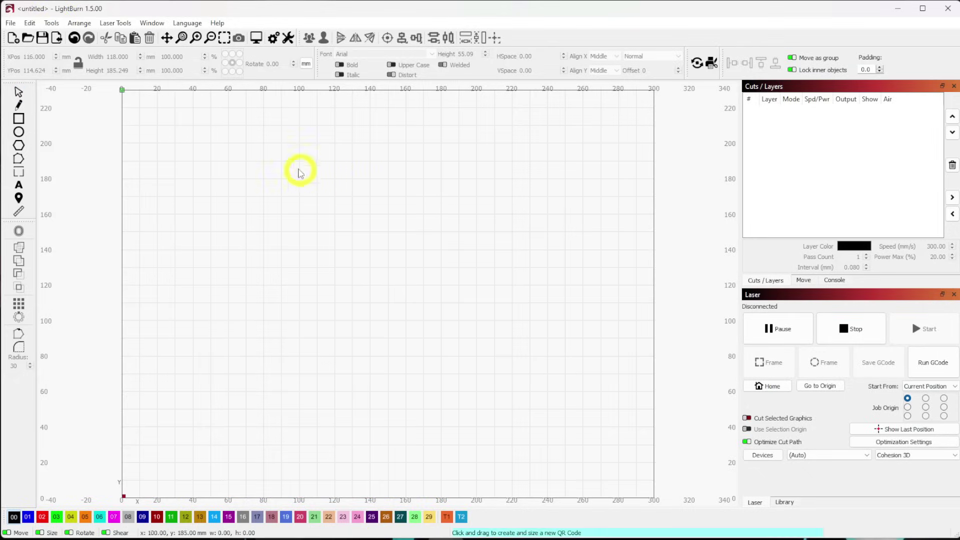
pyautogui.moveTo(300, 173); pyautogui.dragTo(407, 257)
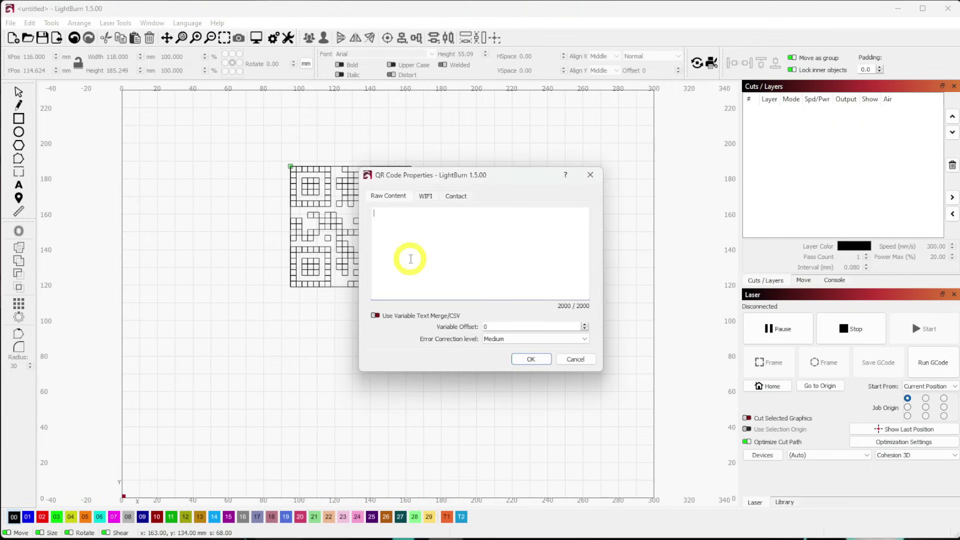
# Examine the WIFI and Contact content options available for the QR code
pyautogui.click(425, 197)
pyautogui.click(391, 196)
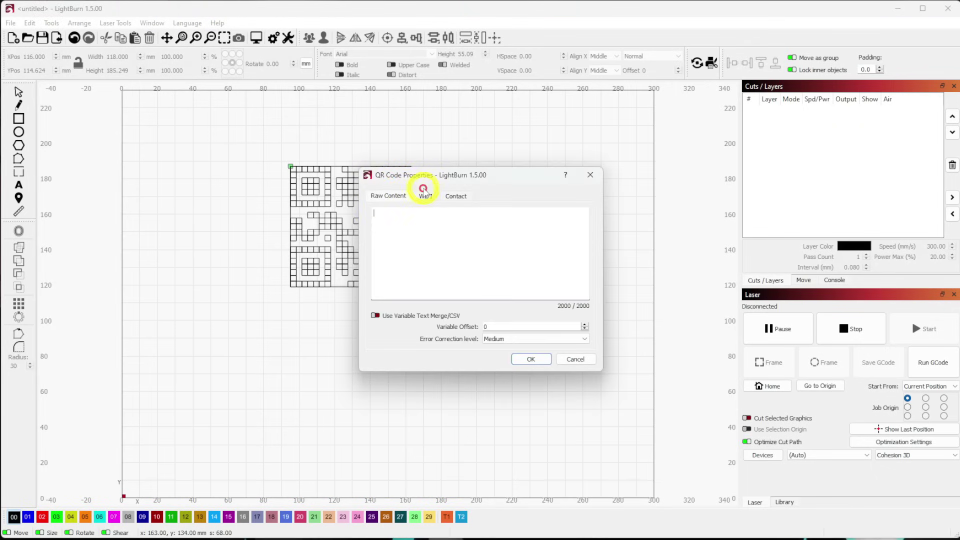
pyautogui.click(426, 198)
pyautogui.click(426, 197)
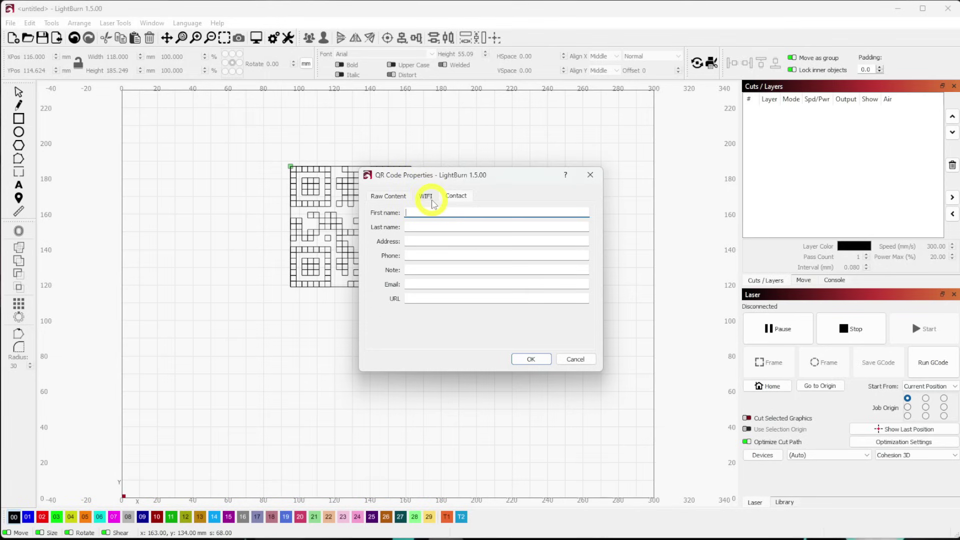
pyautogui.click(426, 197)
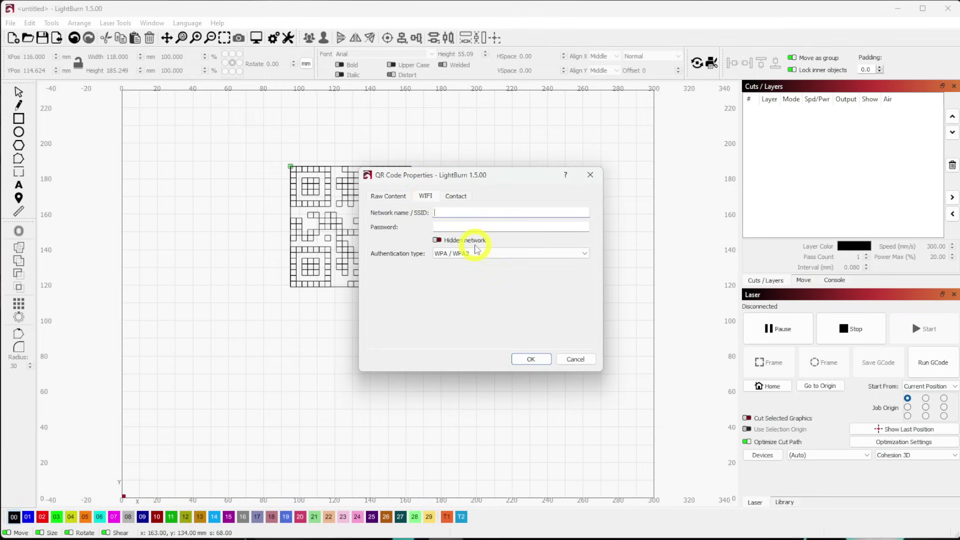
# Fill the QR code's raw content with the YouTube channel URL from the clipboard history and accept the properties
pyautogui.click(387, 196)
pyautogui.click(396, 219)
pyautogui.hotkey('ctrl', '`')
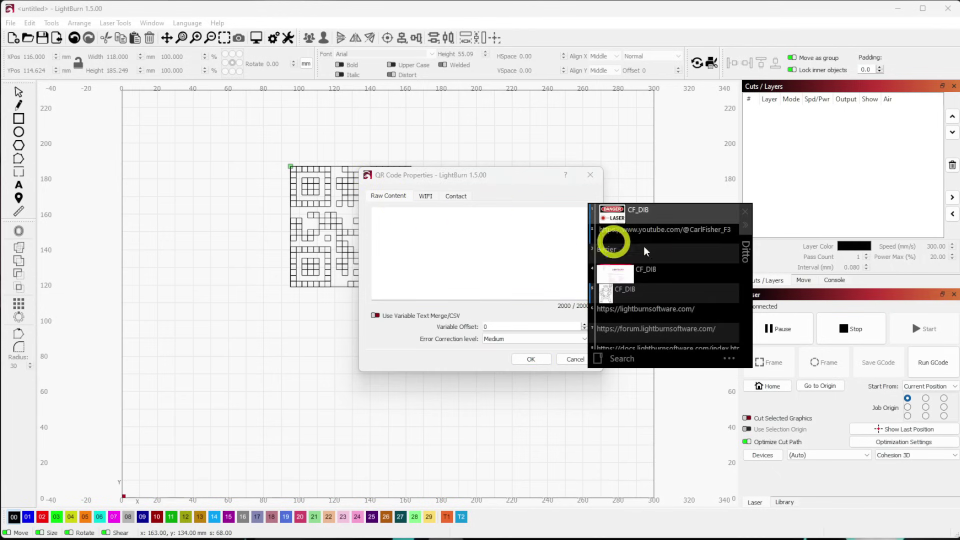
pyautogui.doubleClick(670, 231)
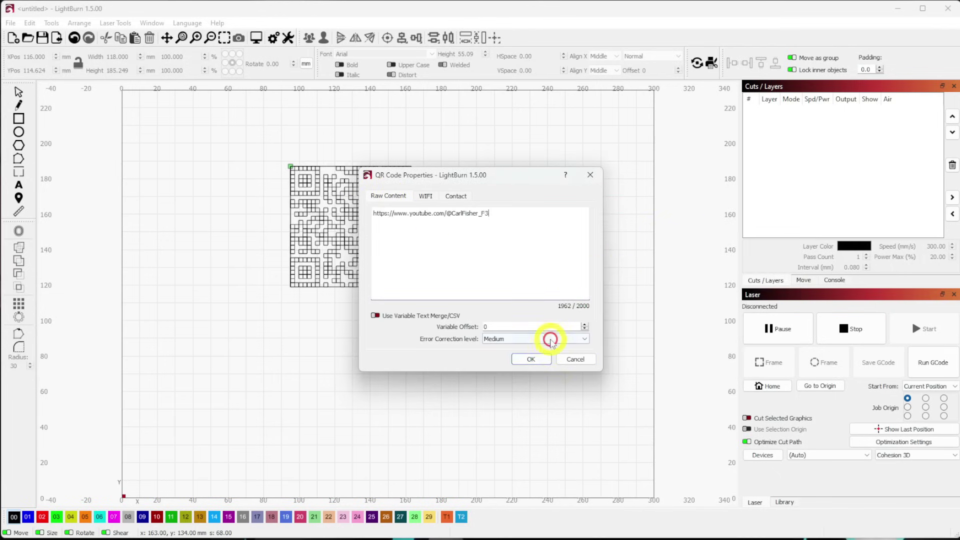
pyautogui.click(530, 359)
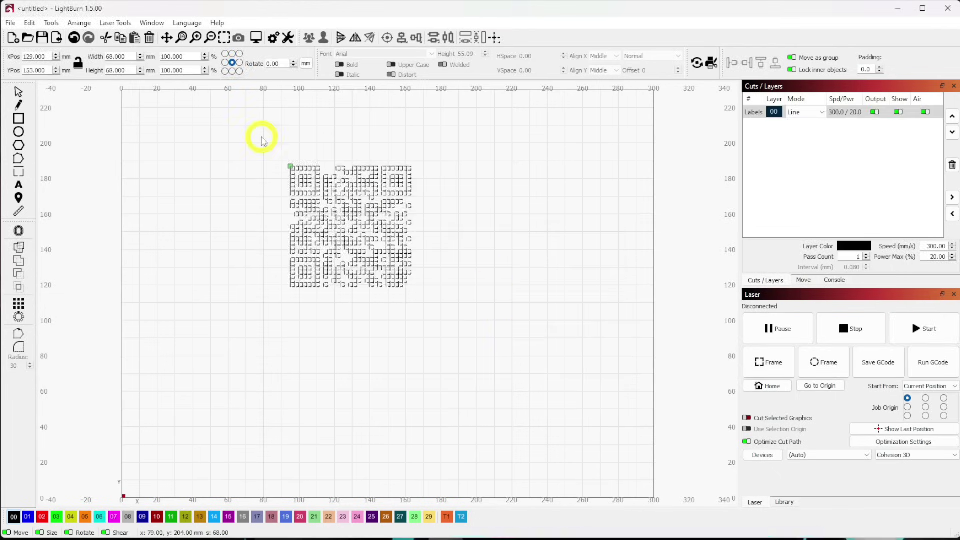
# Leave the QR code tool and assign the finished QR code to the red fill layer 02
pyautogui.moveTo(248, 147); pyautogui.dragTo(467, 313)
pyautogui.press('Escape')
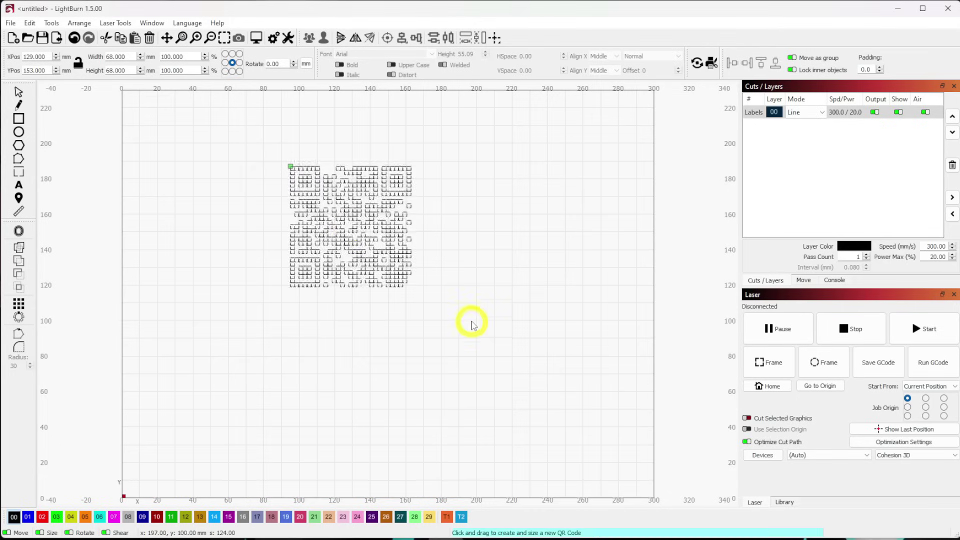
pyautogui.press('Escape')
pyautogui.click(407, 262)
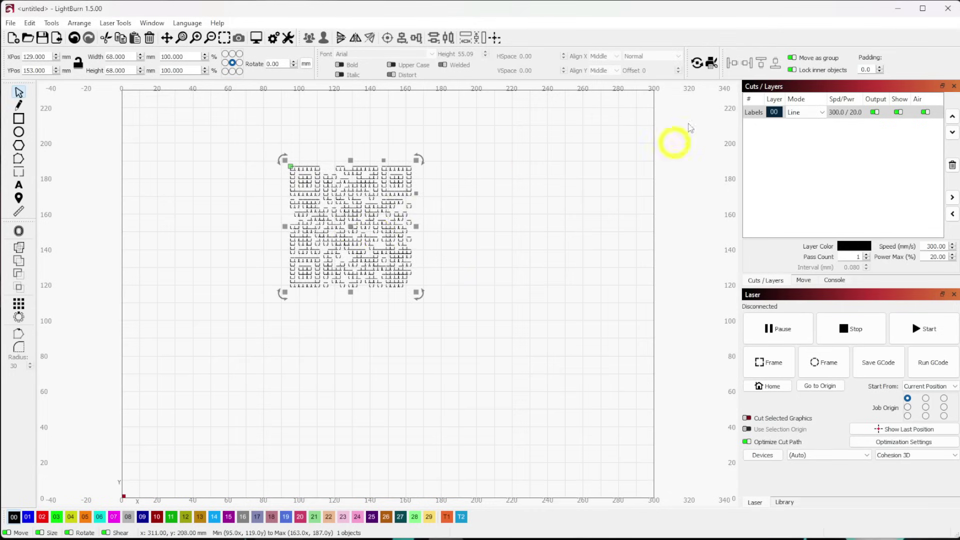
pyautogui.click(42, 516)
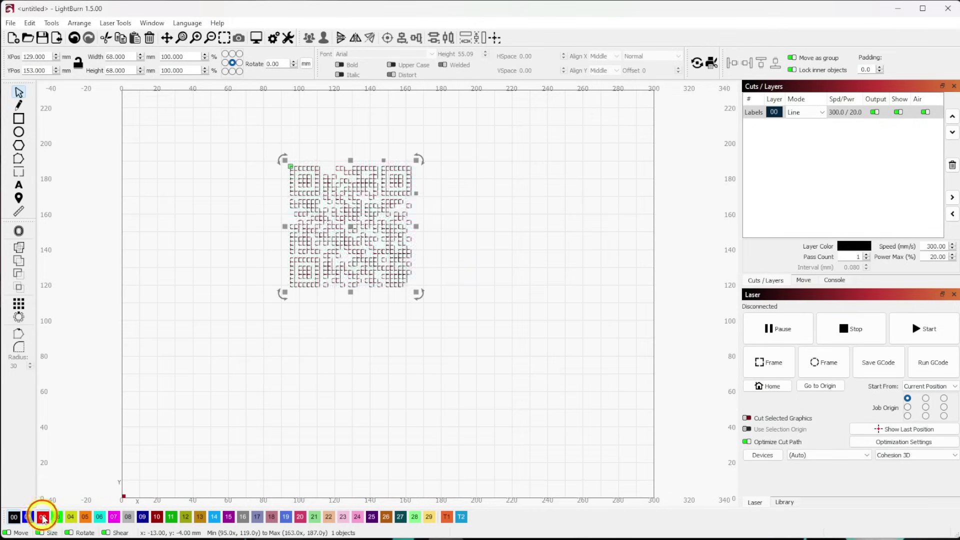
pyautogui.click(639, 182)
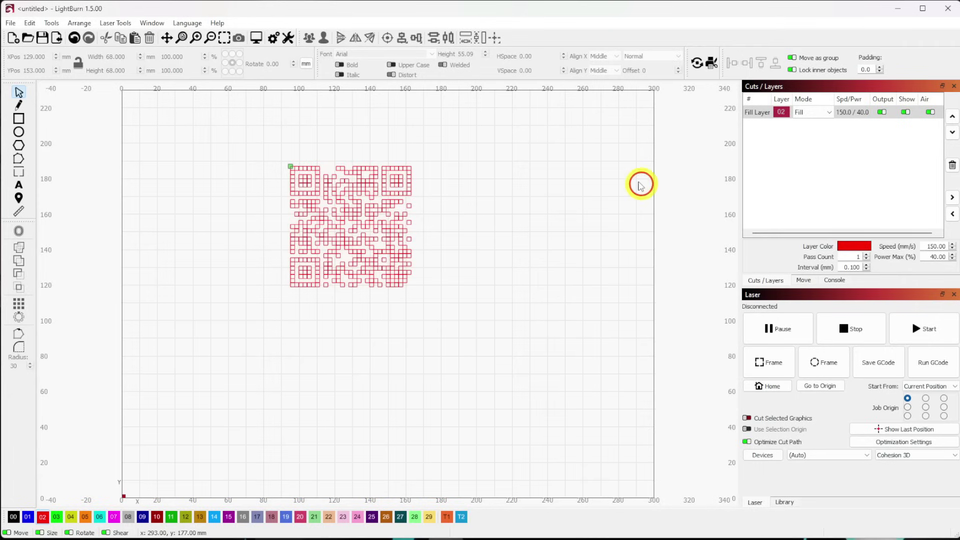
# Preview the filled QR code as it will be engraved, and return to the workspace
pyautogui.click(258, 39)
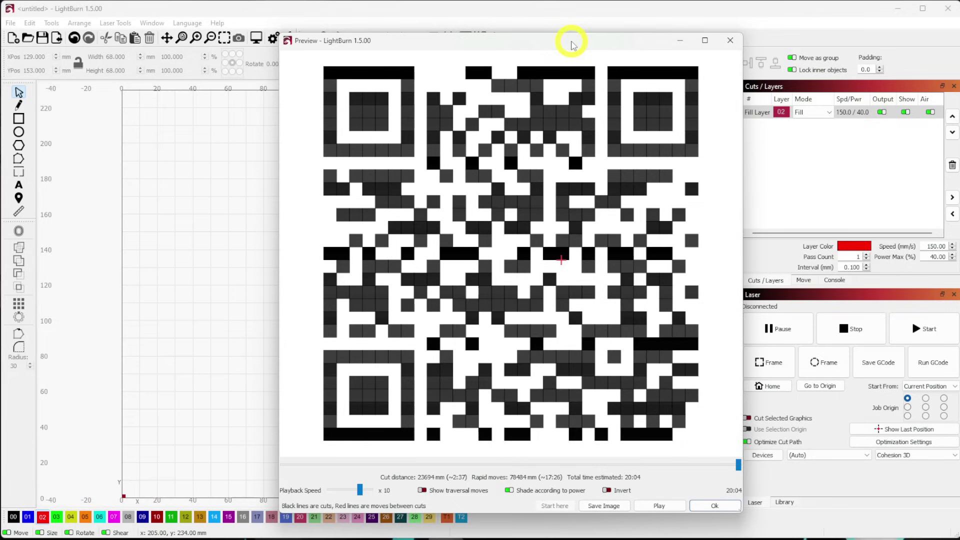
pyautogui.click(730, 40)
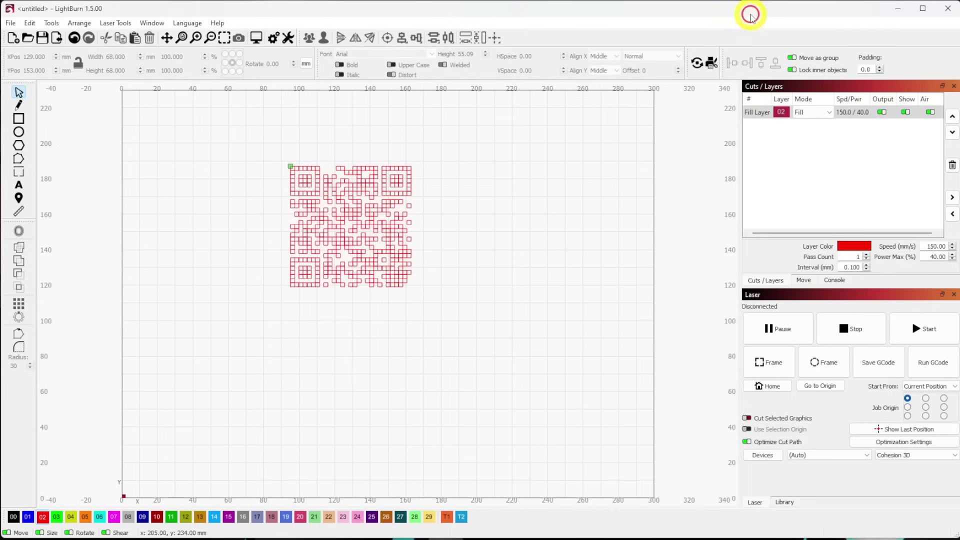
pyautogui.click(513, 238)
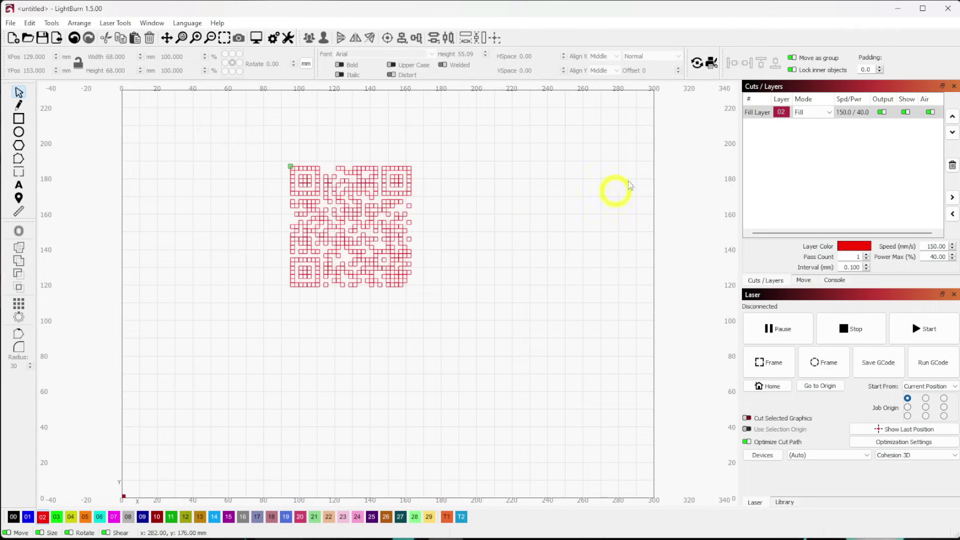